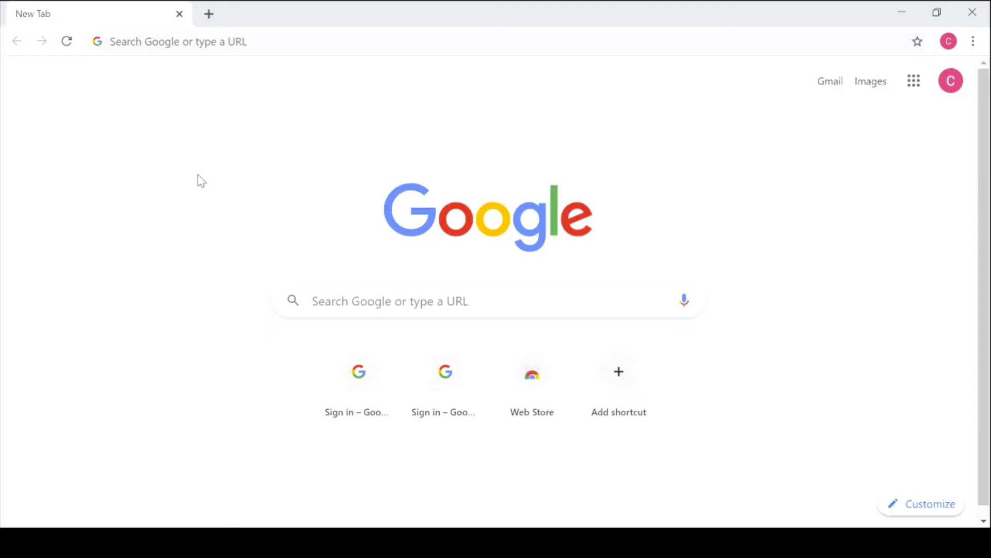
# Step: Go to drive.google.com in Chrome
pyautogui.click(220, 49)
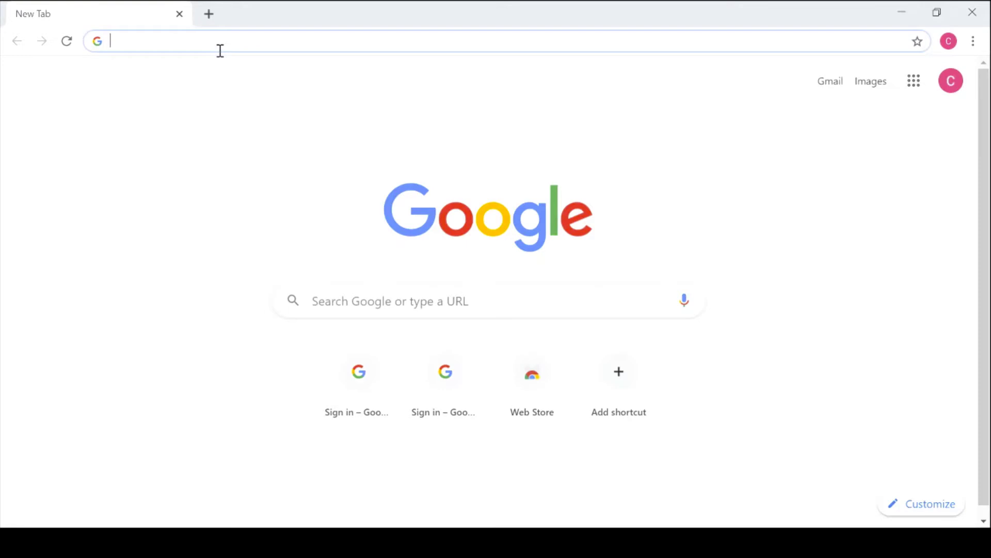
pyautogui.write('drive')
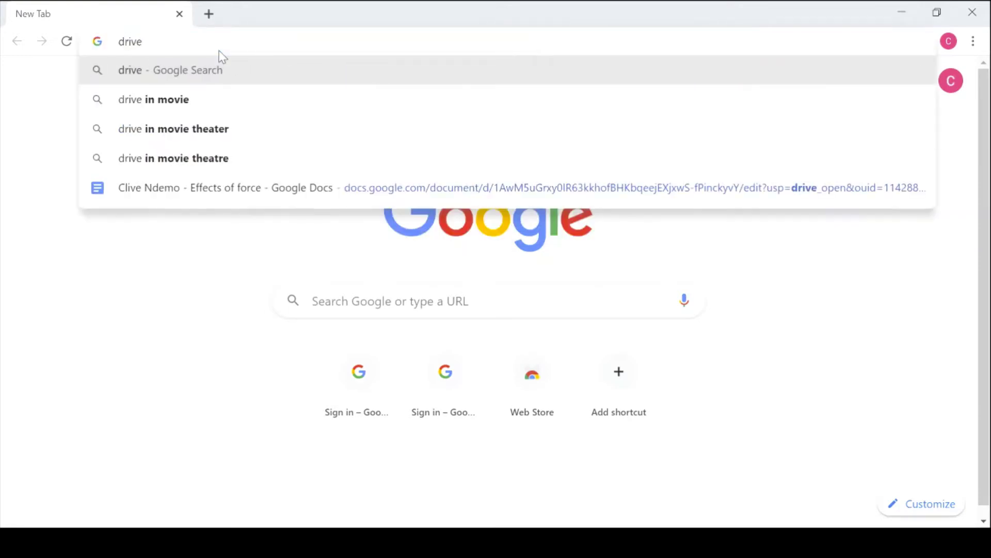
pyautogui.write('.google')
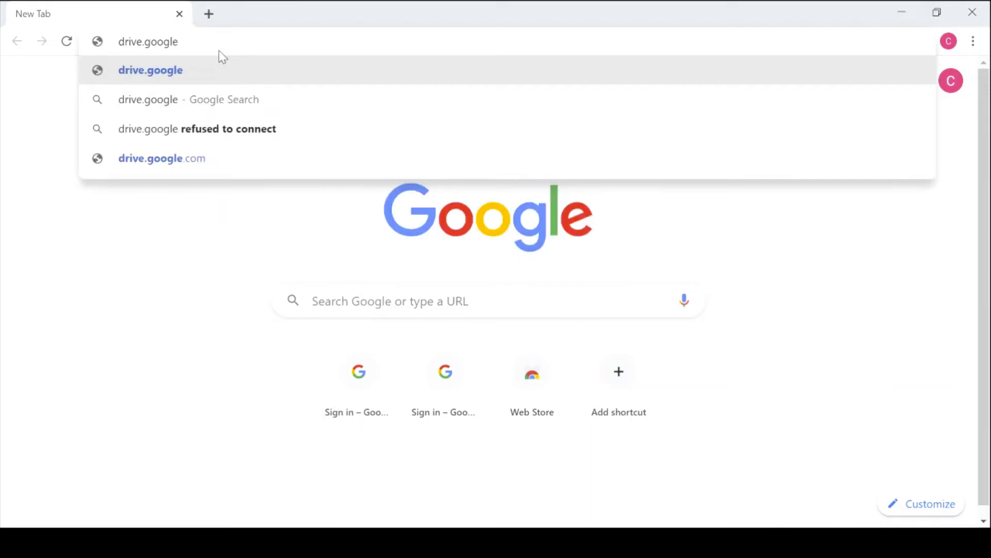
pyautogui.write('.com')
pyautogui.press('Return')
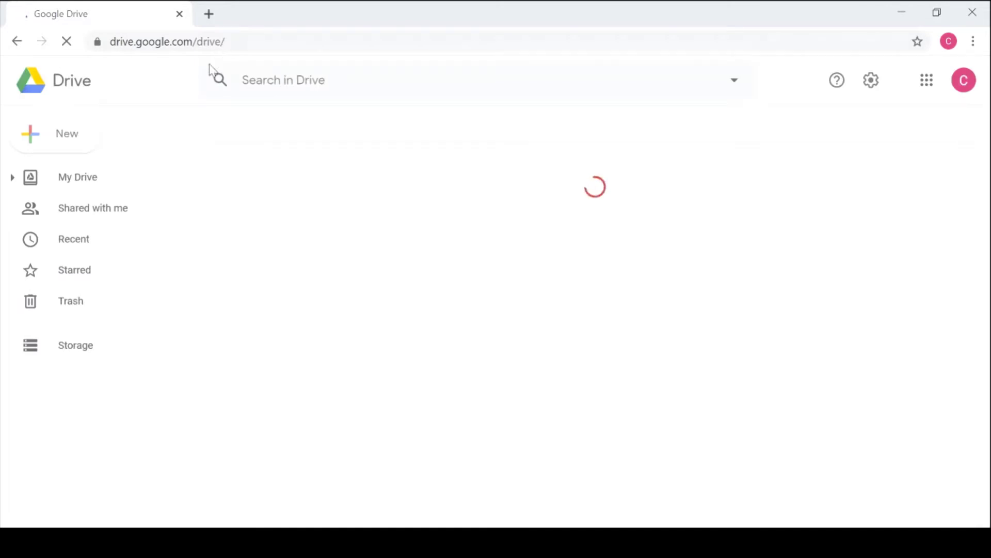
# Step: Create a blank Google Form from Drive's New > More menu
pyautogui.click(79, 142)
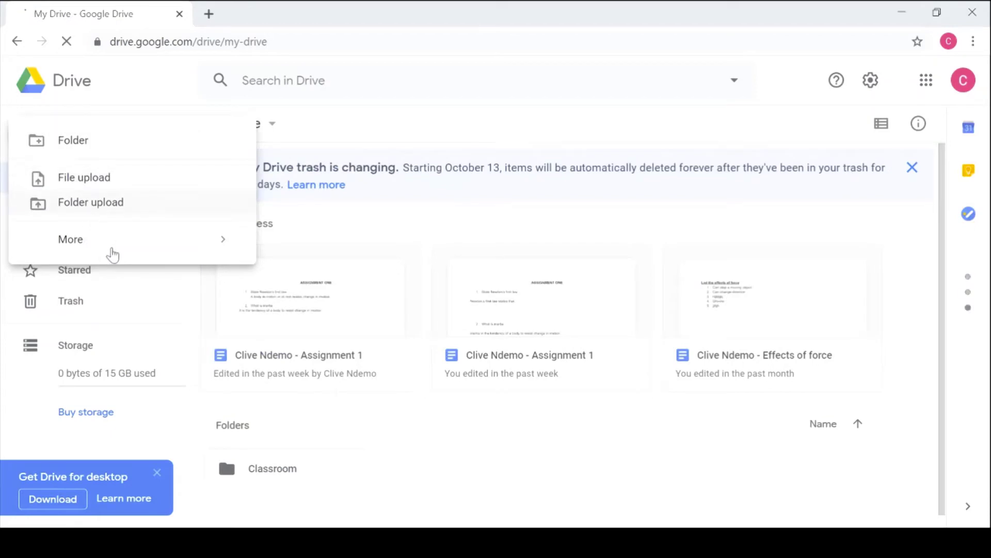
pyautogui.click(110, 252)
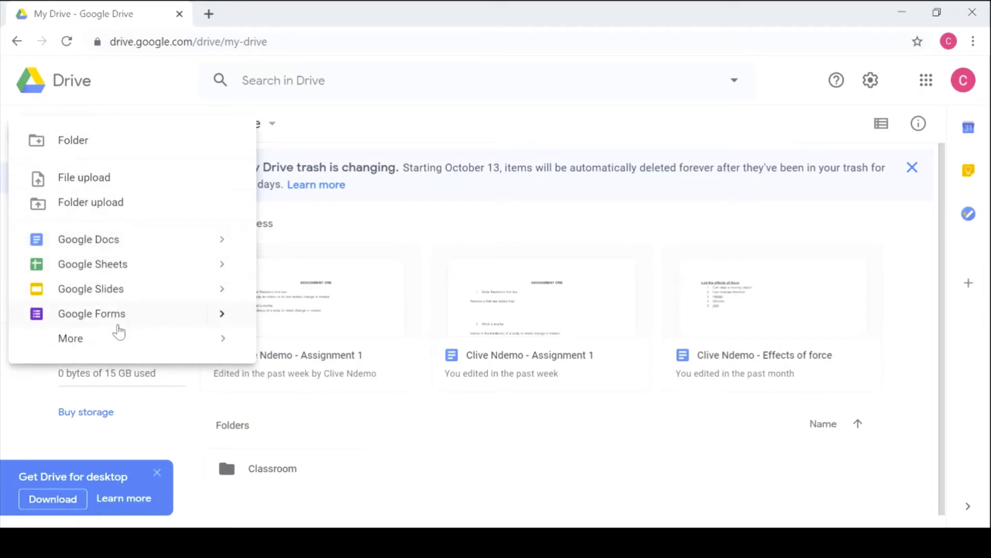
pyautogui.click(222, 314)
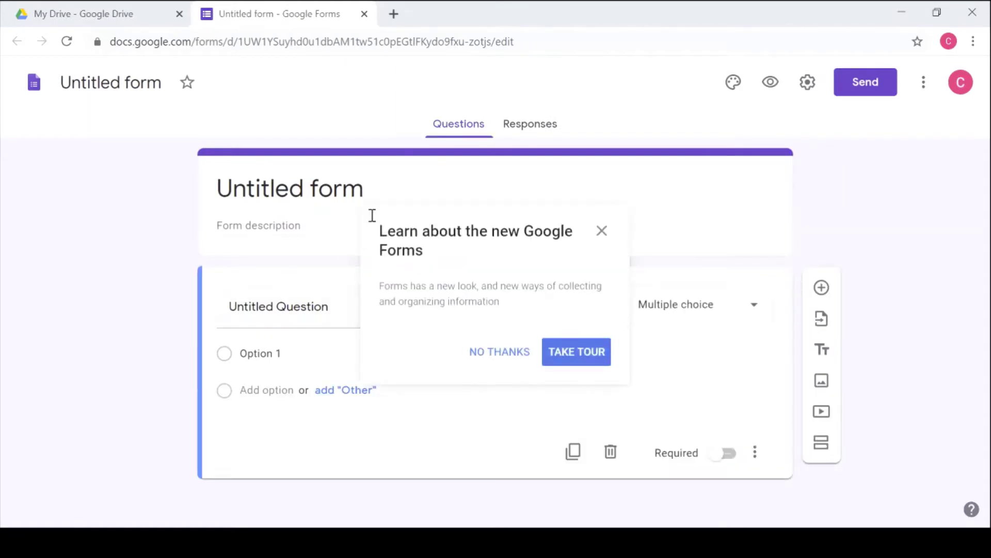
# Step: Dismiss the introduction and title the form 'Science Revision Suggestions'
pyautogui.click(602, 232)
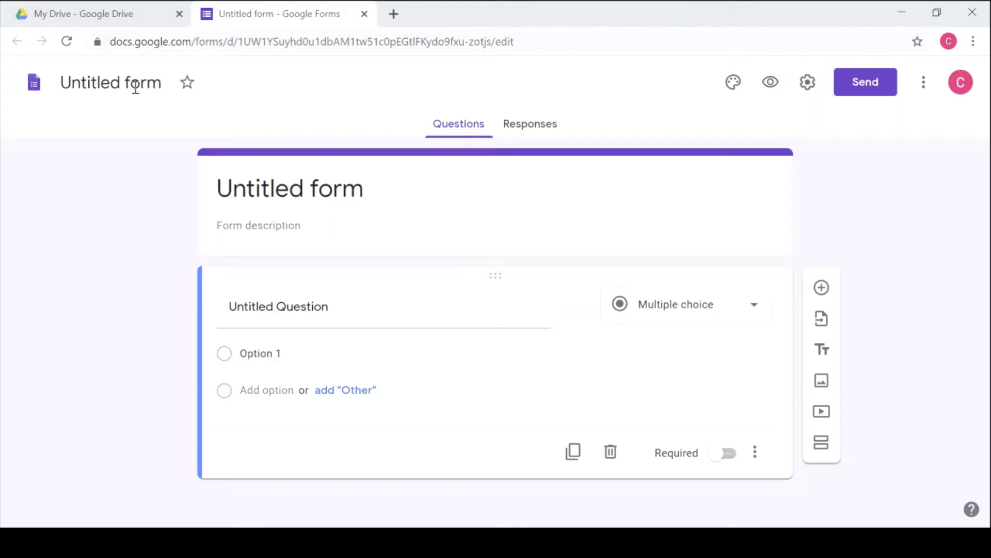
pyautogui.click(115, 94)
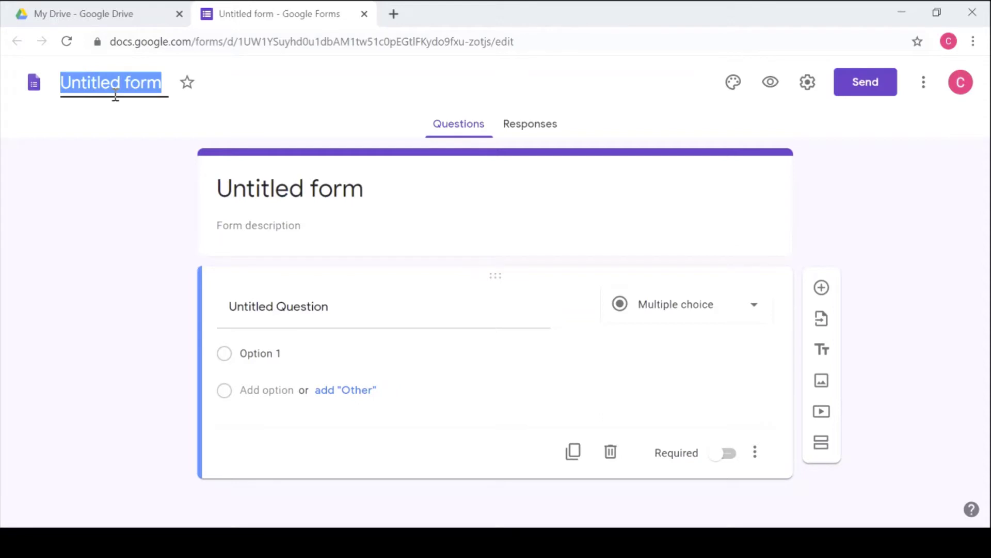
pyautogui.write('Sco')
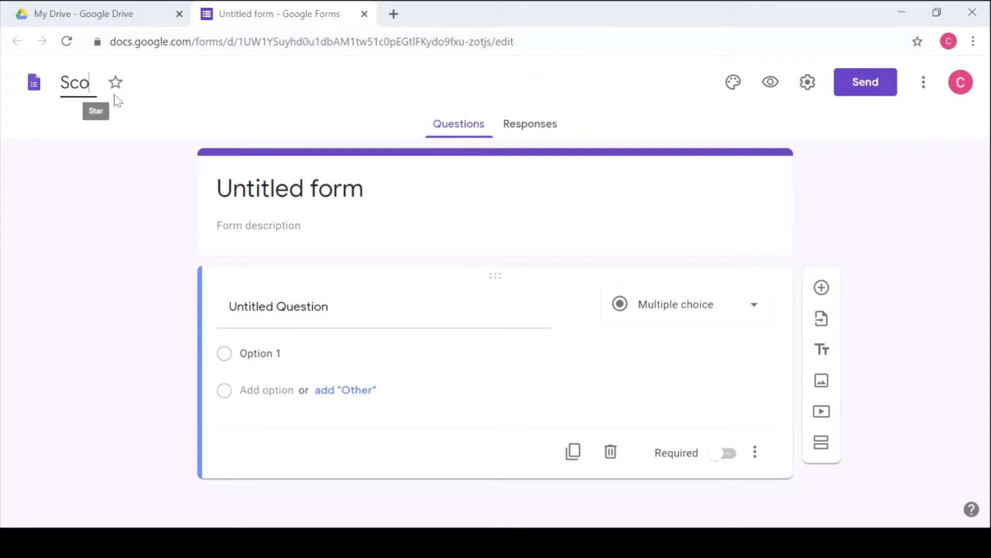
pyautogui.press('BackSpace')
pyautogui.write('ience R')
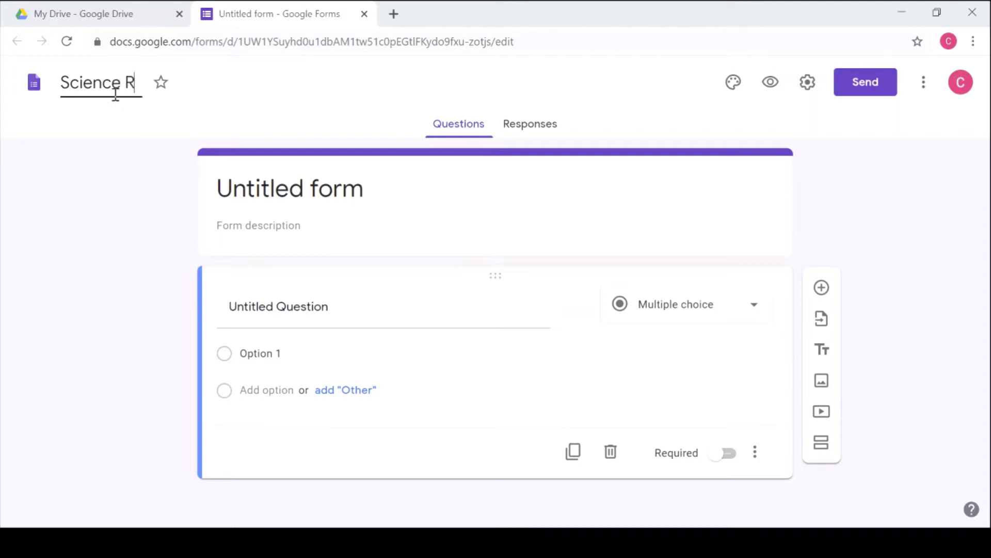
pyautogui.write('evision ')
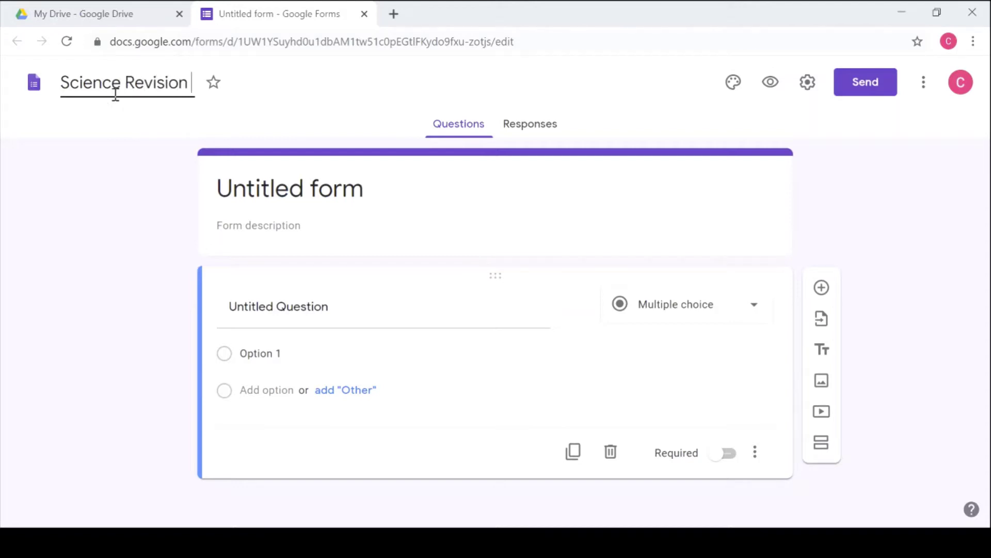
pyautogui.write('Sugge')
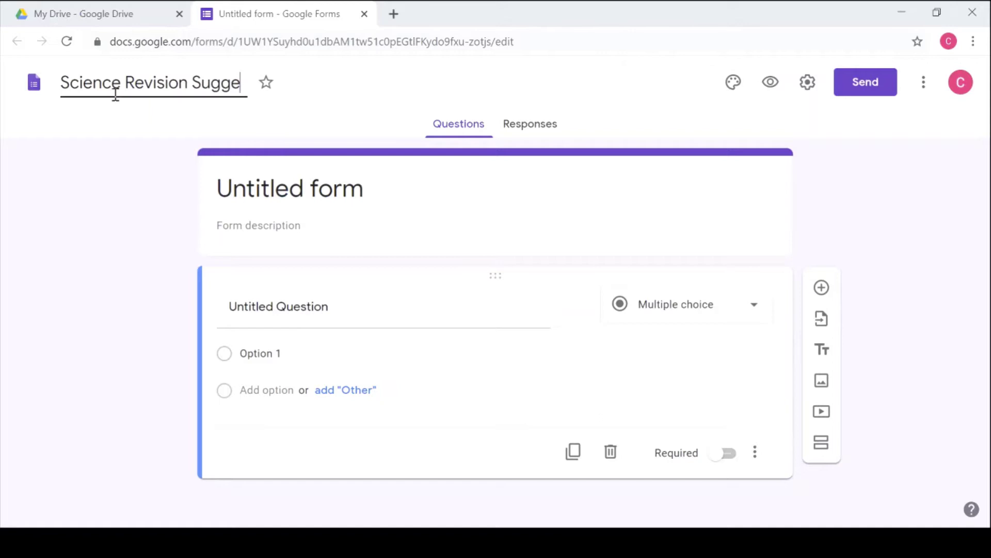
pyautogui.write('stions')
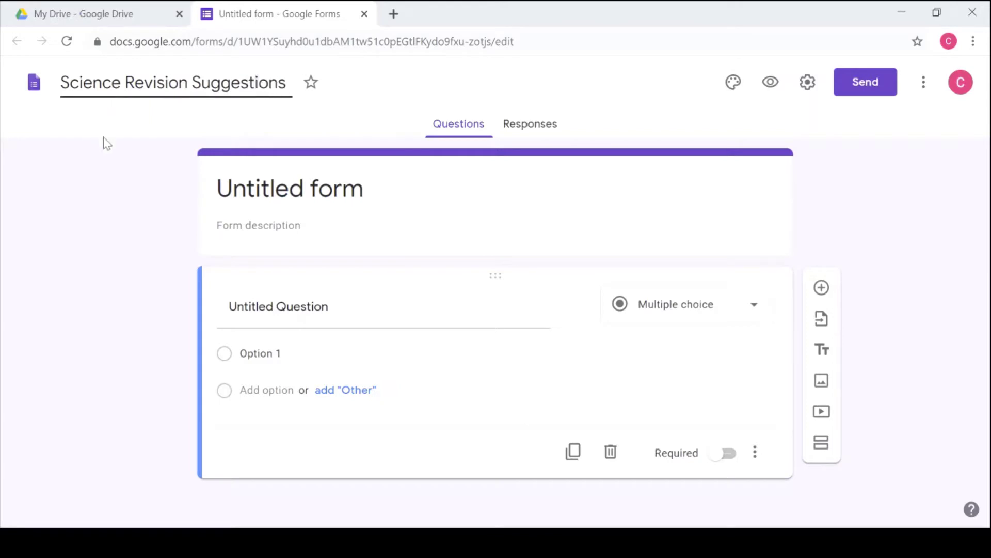
# Step: Add the description 'Give your opinion below' and fix its typos
pyautogui.click(262, 236)
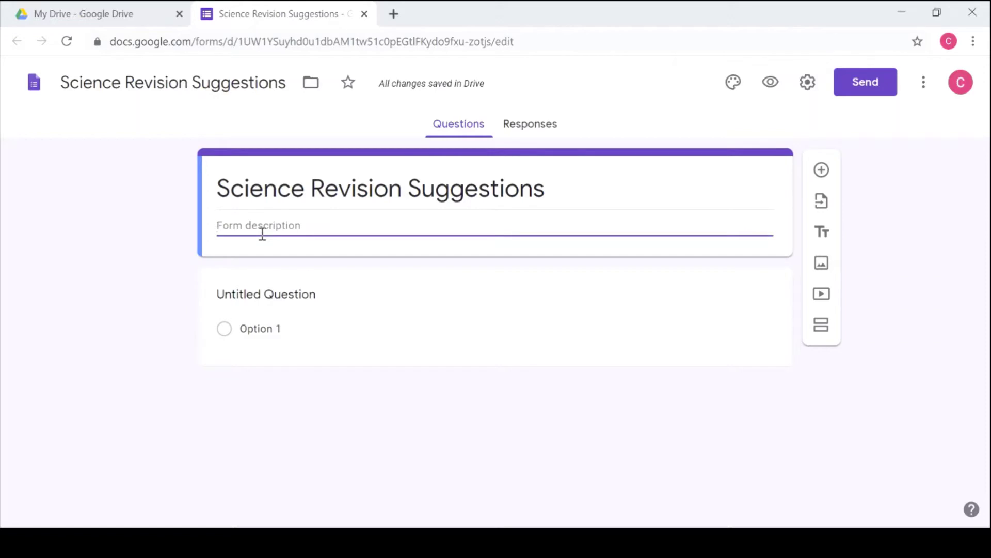
pyautogui.write('Give your')
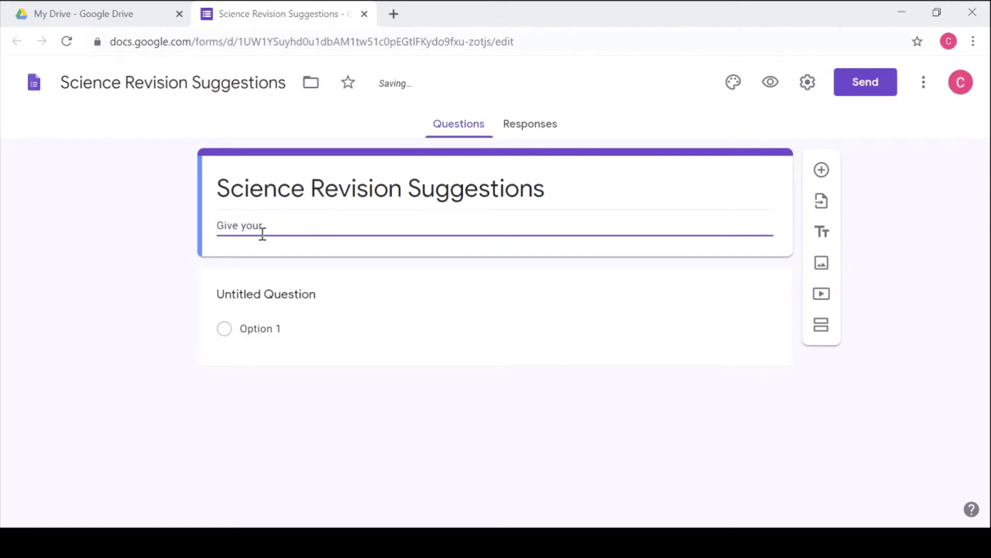
pyautogui.write(' opiniom ')
pyautogui.write('bel')
pyautogui.write('o')
pyautogui.press('BackSpace')
pyautogui.write('ow')
pyautogui.click(306, 230)
pyautogui.press('BackSpace')
# Step: Make question 1 '1. Which topic is challenging to you?' a Paragraph question
pyautogui.write('n')
pyautogui.click(249, 299)
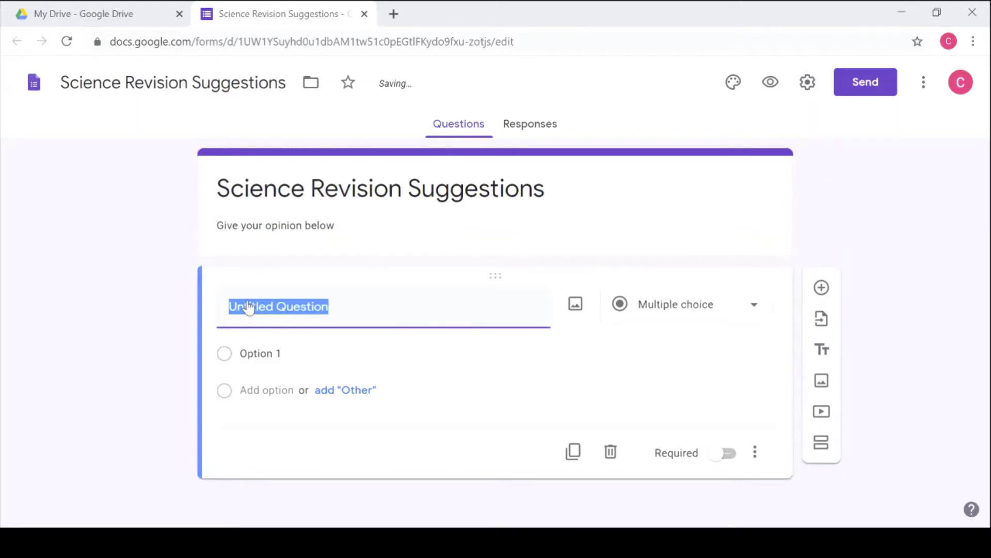
pyautogui.write('1.')
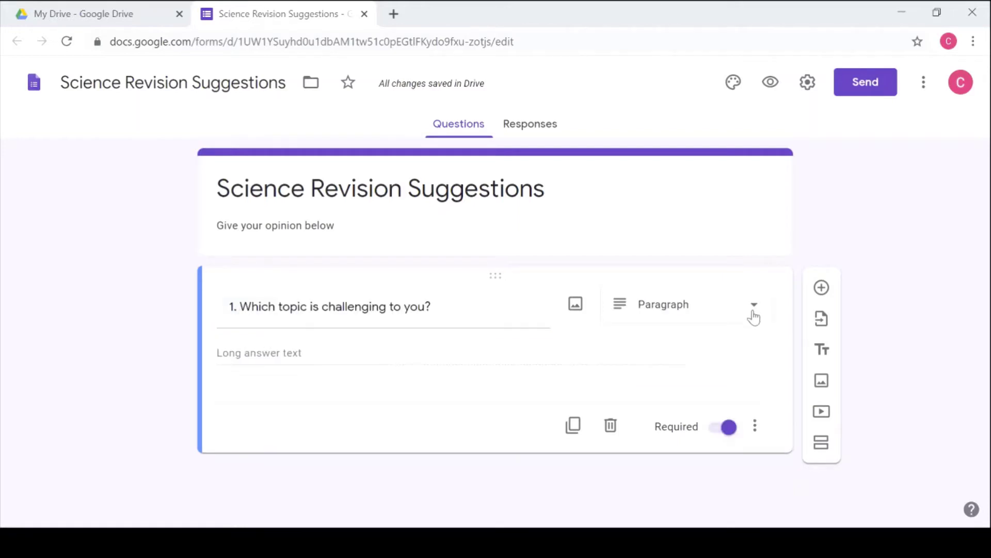
pyautogui.click(753, 310)
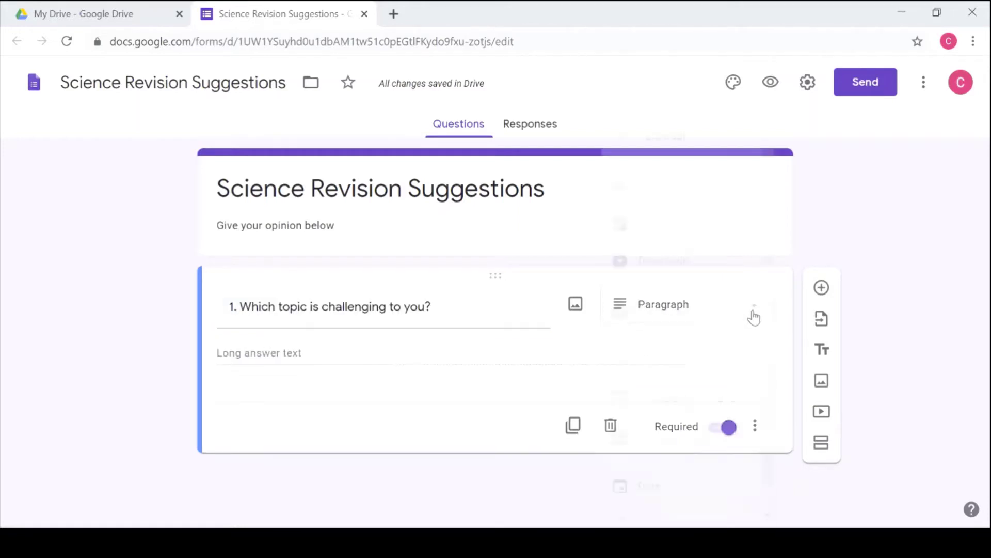
pyautogui.click(687, 154)
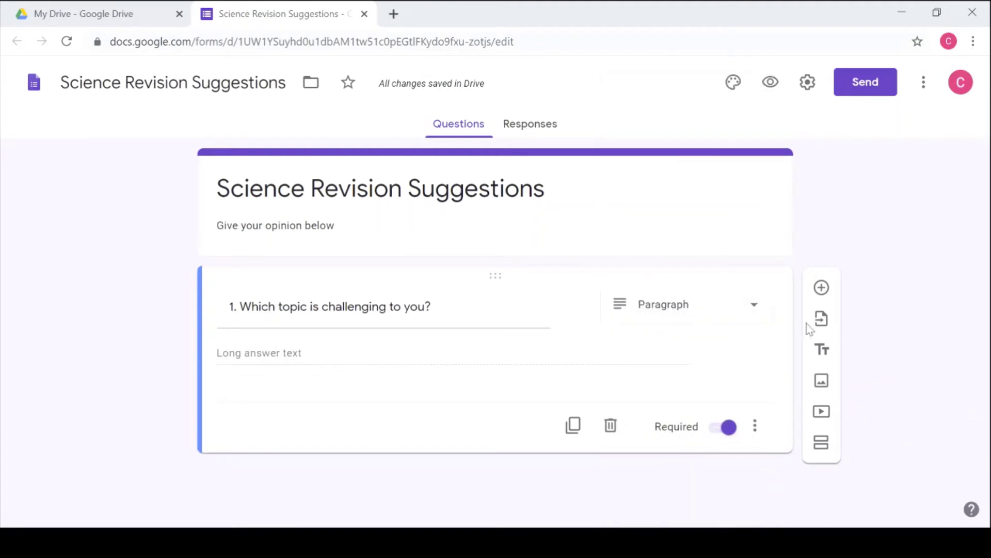
# Step: Add question 2: '2. In a scale if 1 to 5 rate our revision program.'
pyautogui.click(822, 291)
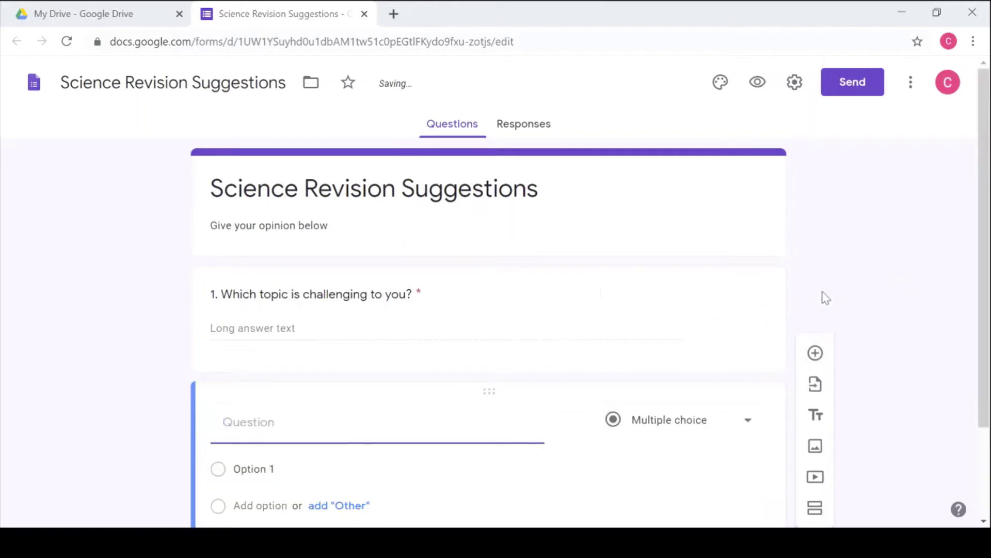
pyautogui.write('2')
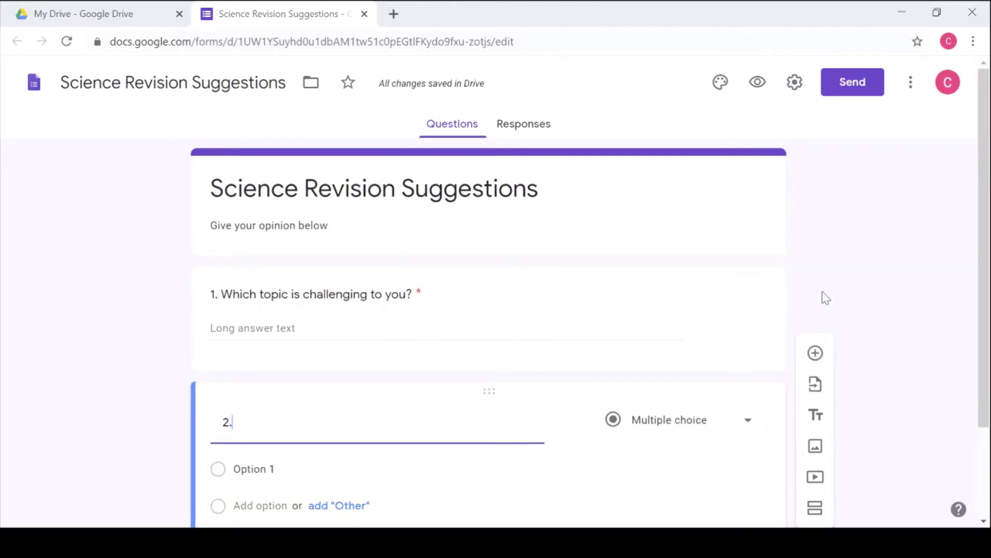
pyautogui.write('.')
pyautogui.write('is')
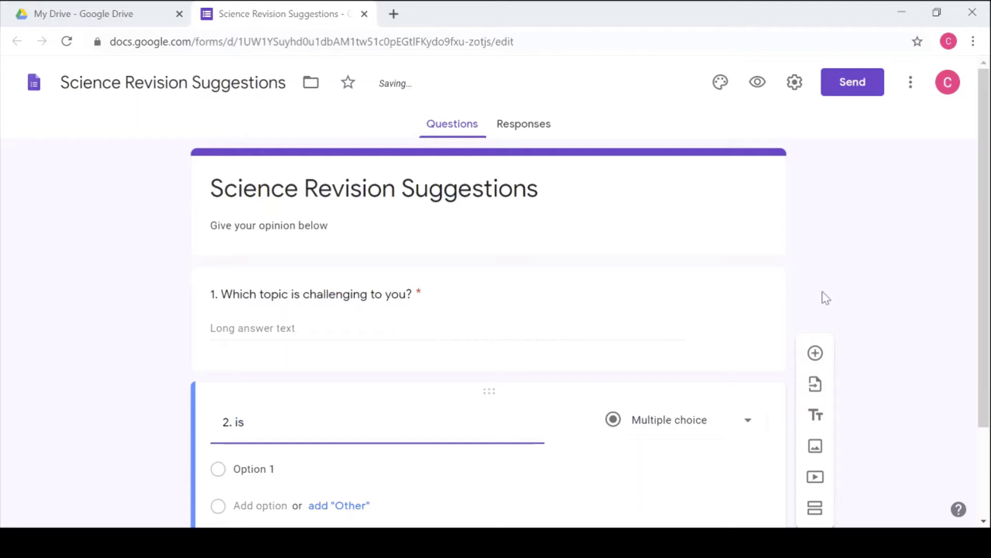
pyautogui.press('BackSpace')
pyautogui.write('n')
pyautogui.press('BackSpace')
pyautogui.press('BackSpace')
pyautogui.write('In a scale')
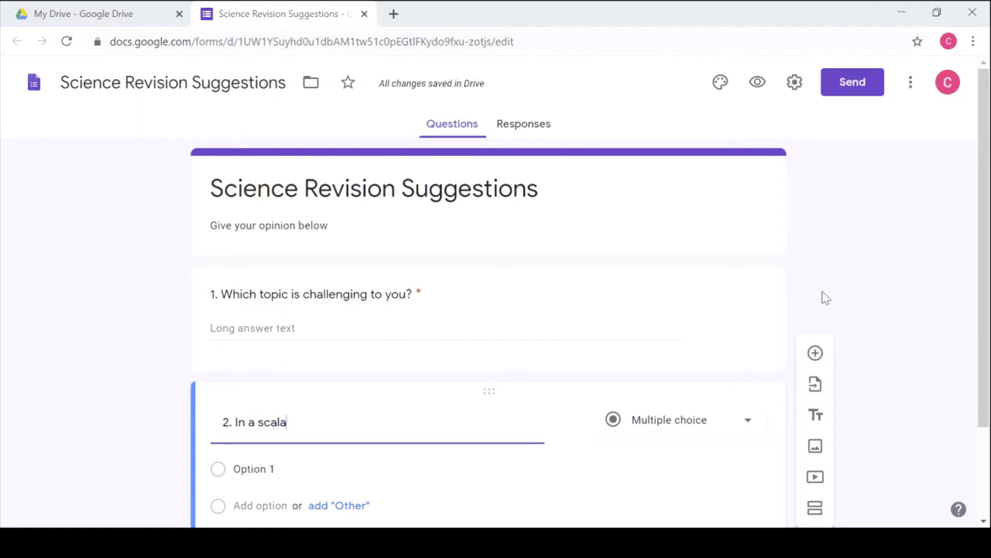
pyautogui.write(' if ')
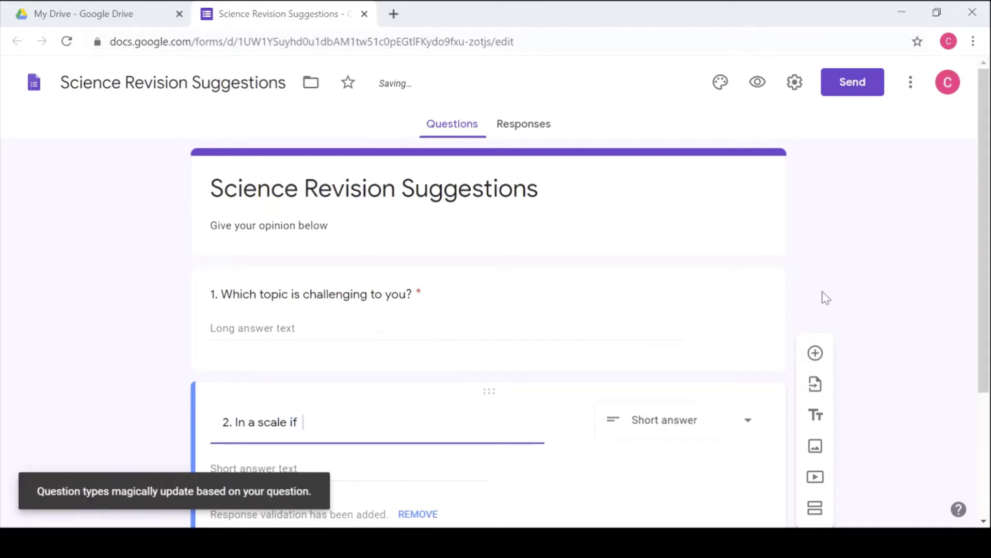
pyautogui.write('1 to 5 rate o')
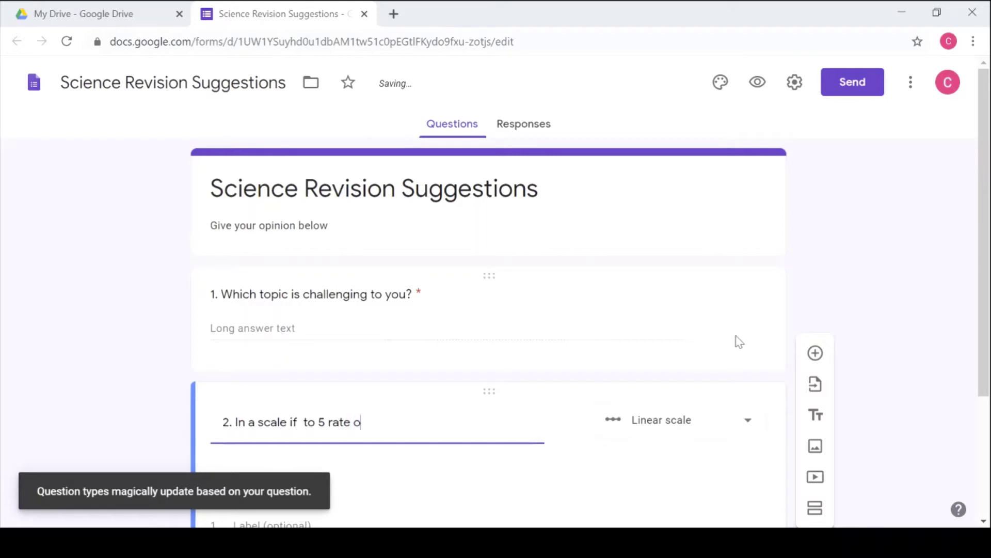
pyautogui.write('ur revio')
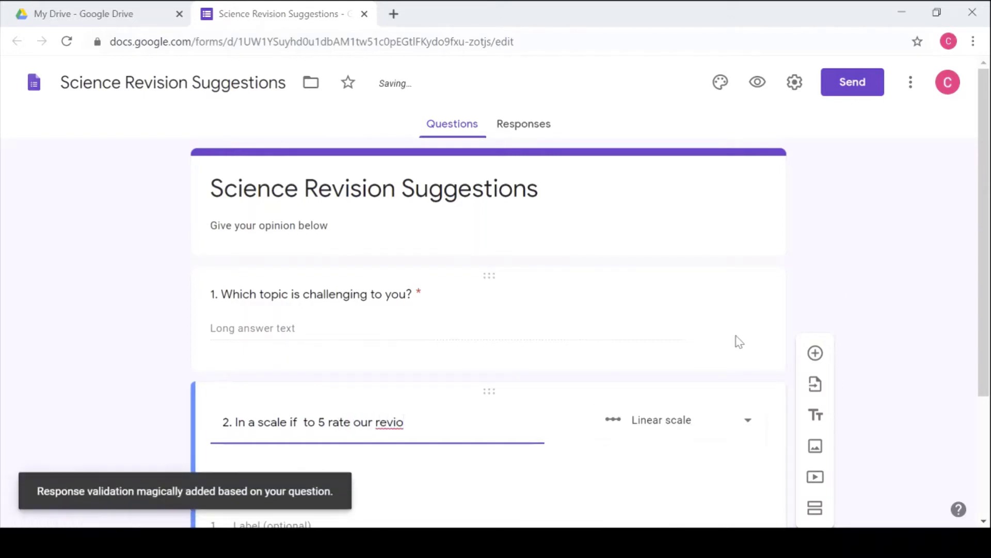
pyautogui.press('BackSpace')
pyautogui.write('sion program.')
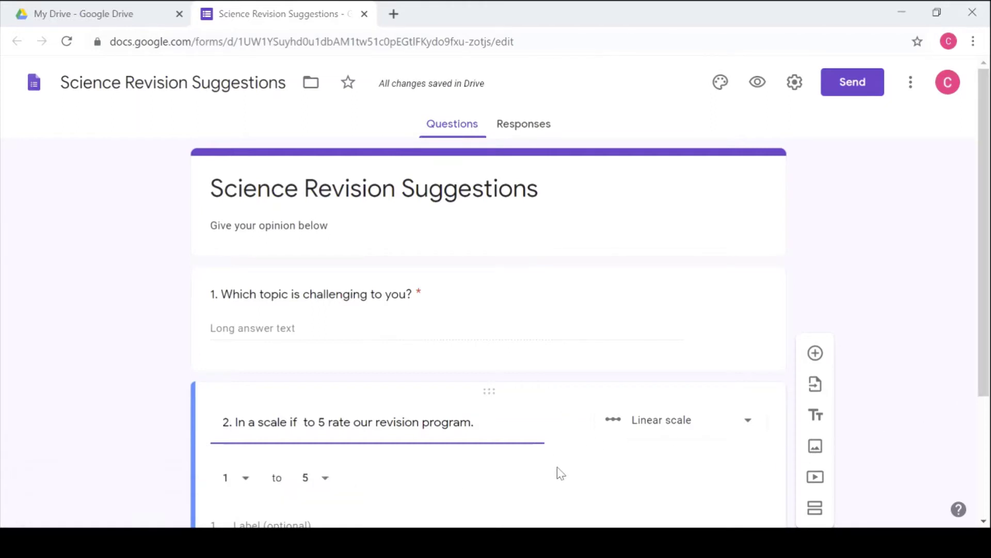
# Step: Label the scale ends 'Wosrt' and 'Best' and make the question required
pyautogui.scroll(-1, 980, 400)
pyautogui.scroll(-2, 979, 400)
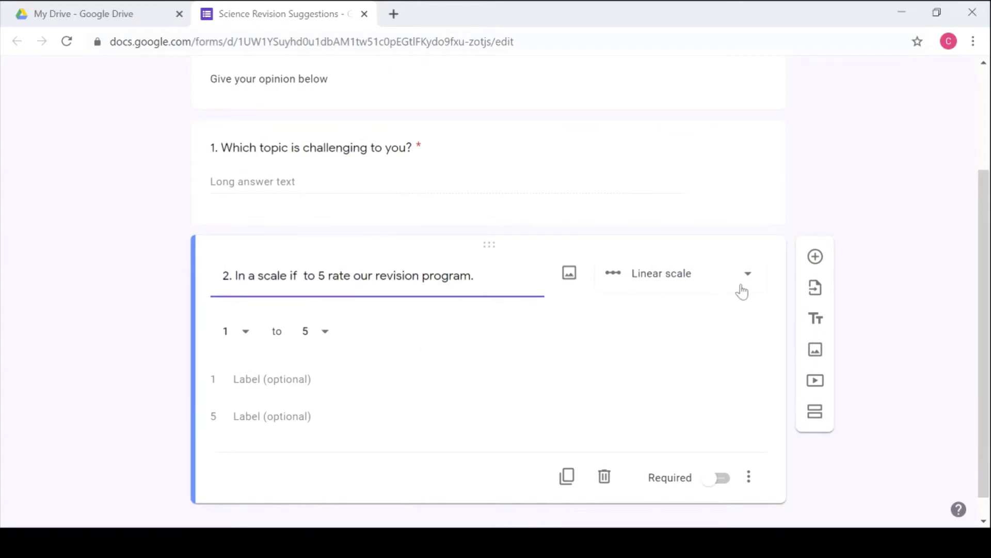
pyautogui.click(270, 386)
pyautogui.write('Wo')
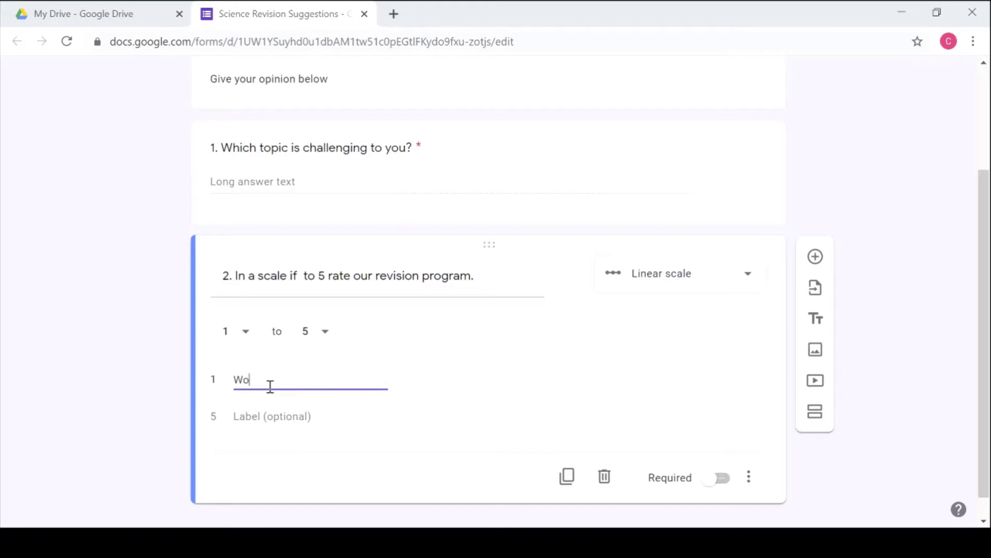
pyautogui.write('sr')
pyautogui.write('t')
pyautogui.click(253, 422)
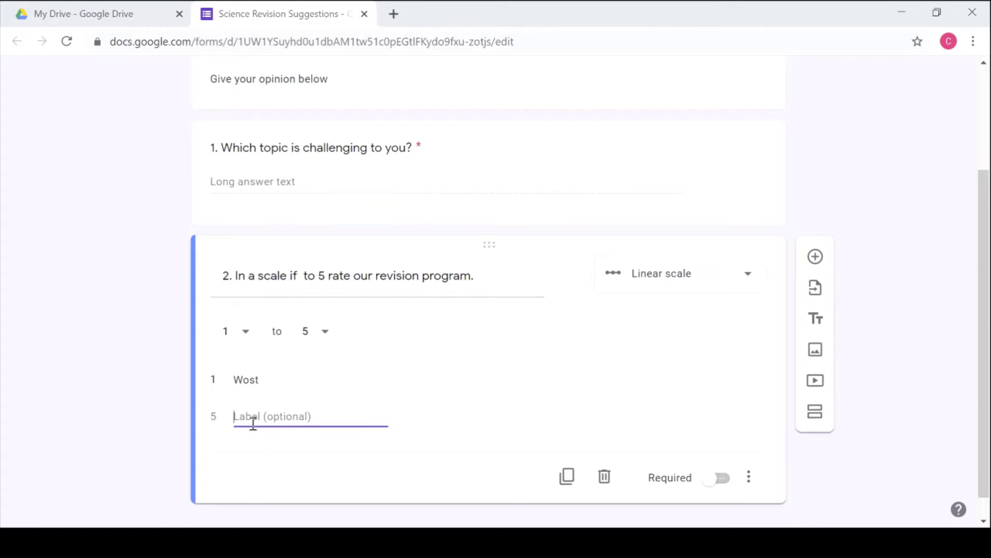
pyautogui.write('Best')
pyautogui.click(721, 480)
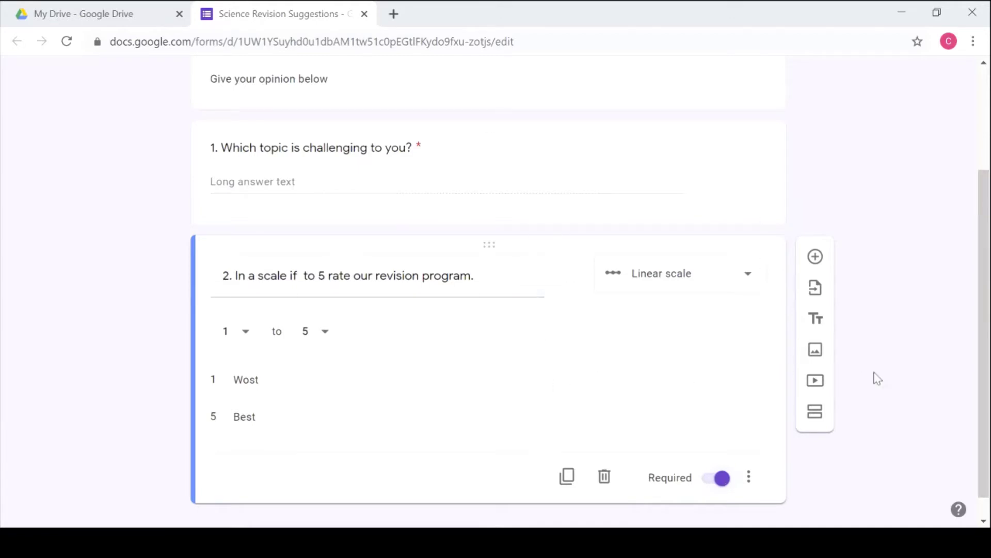
# Step: Preview the form and try different ratings on the scale
pyautogui.scroll(3, 985, 376)
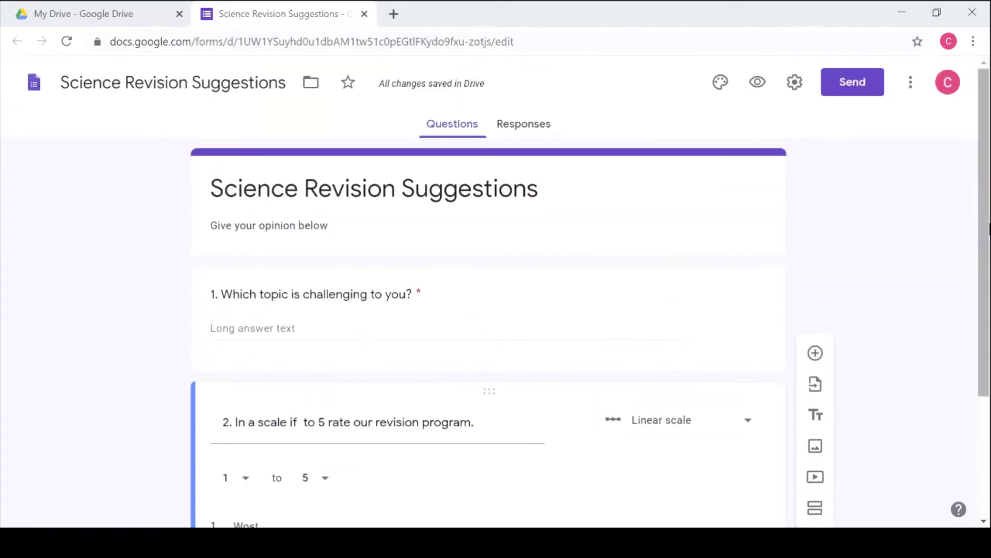
pyautogui.click(758, 84)
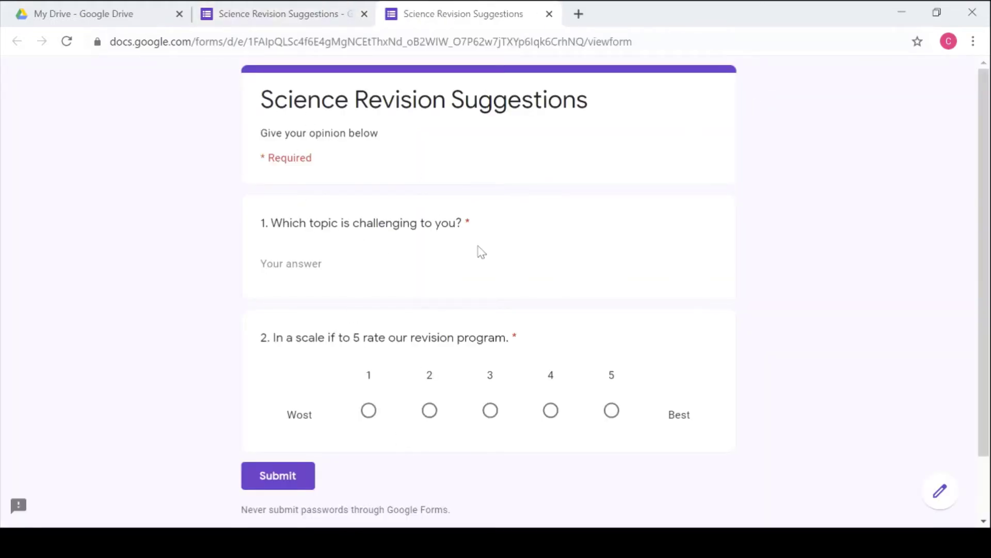
pyautogui.click(309, 269)
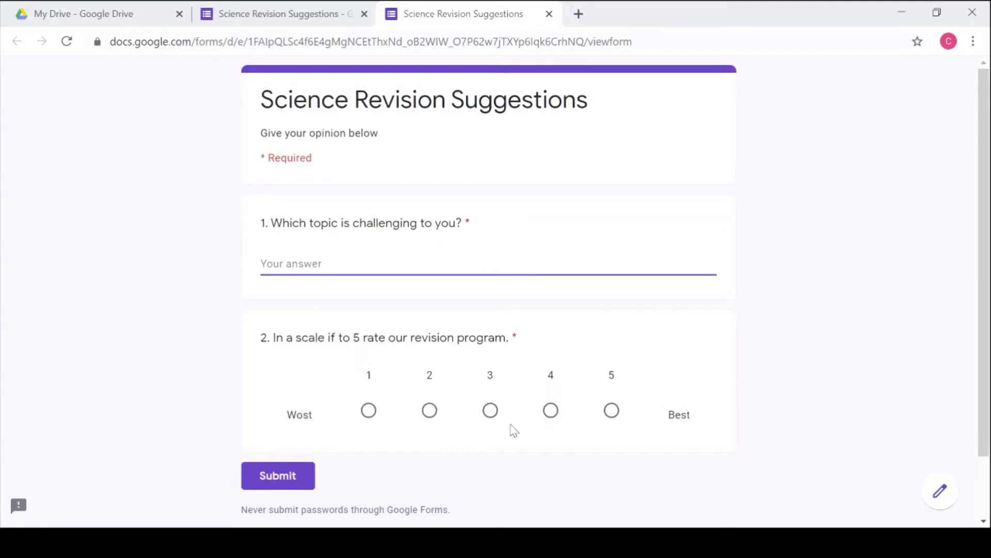
pyautogui.click(370, 422)
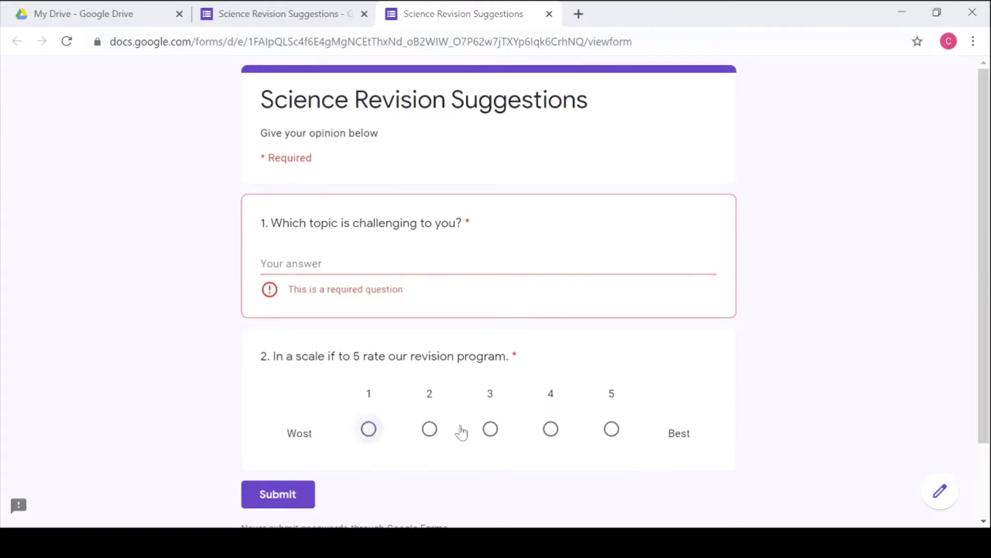
pyautogui.click(608, 434)
pyautogui.click(369, 436)
pyautogui.click(486, 437)
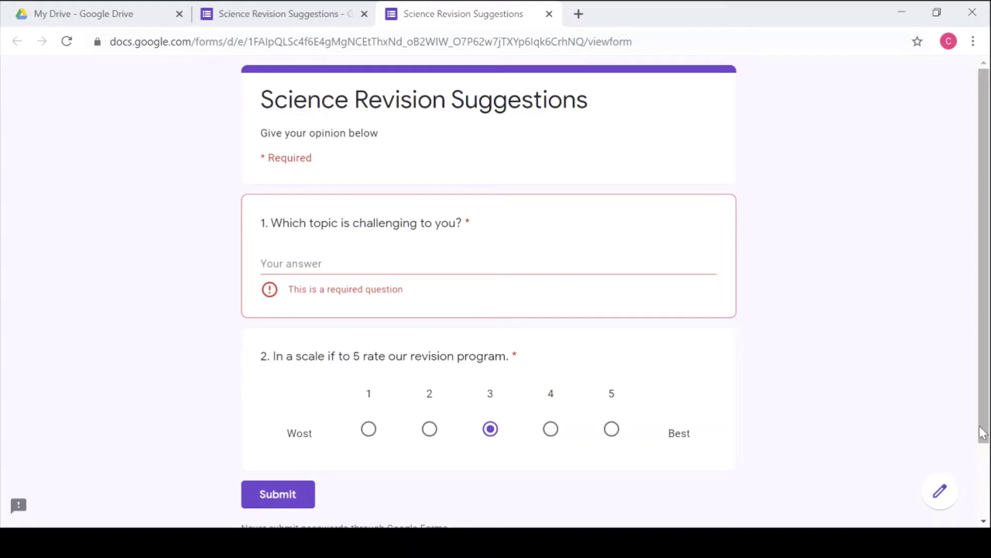
pyautogui.moveTo(983, 433); pyautogui.dragTo(990, 372)
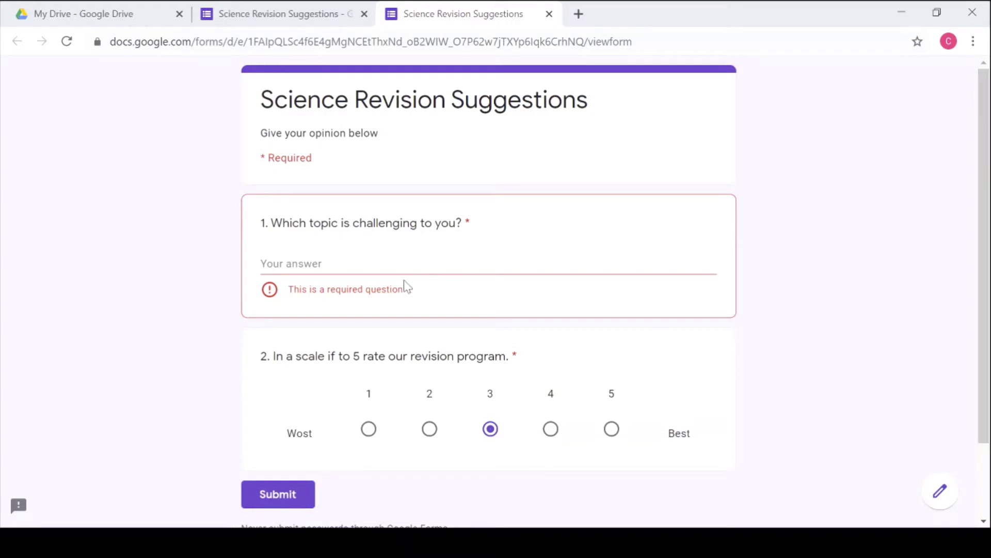
# Step: Answer 'Work', rate 5, submit the response and close the preview
pyautogui.click(354, 263)
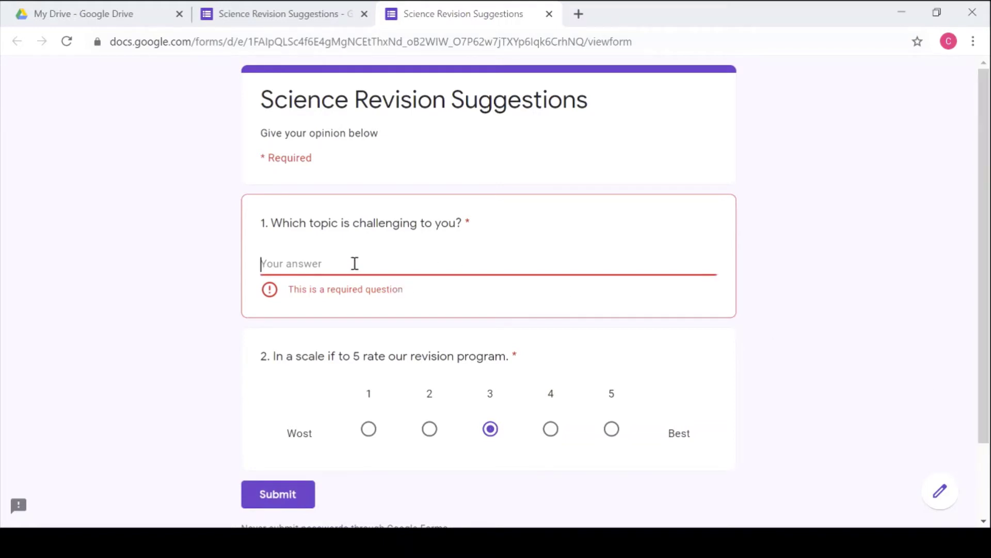
pyautogui.write('Work')
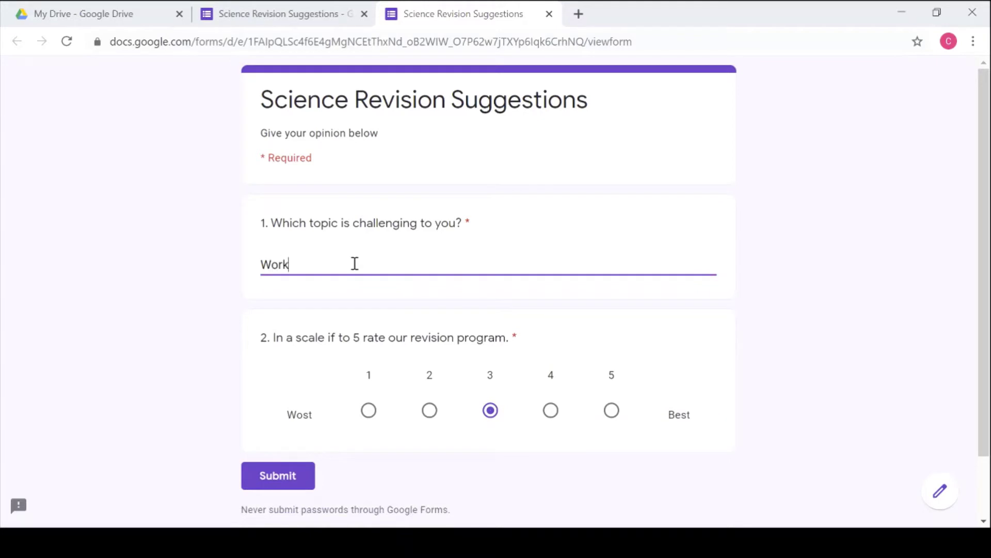
pyautogui.click(613, 411)
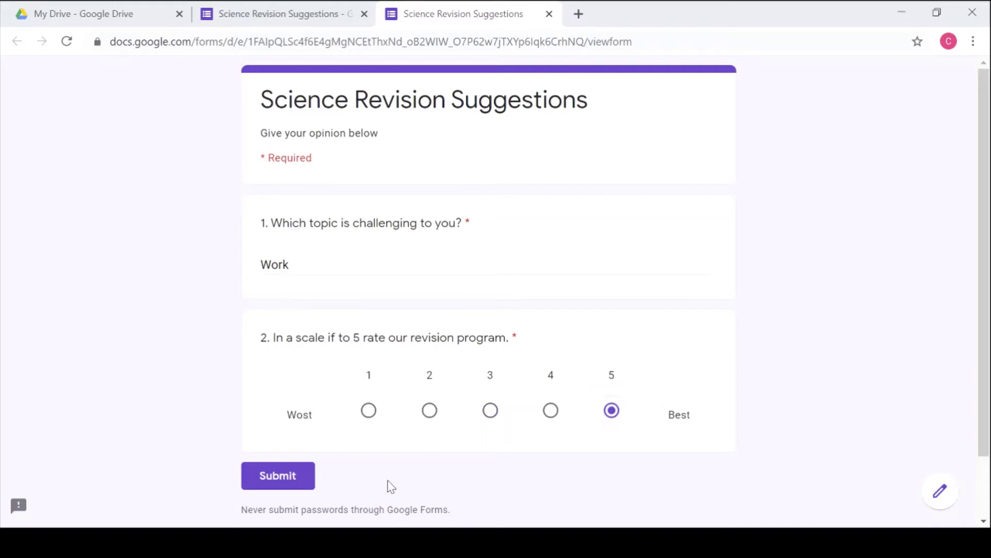
pyautogui.click(298, 482)
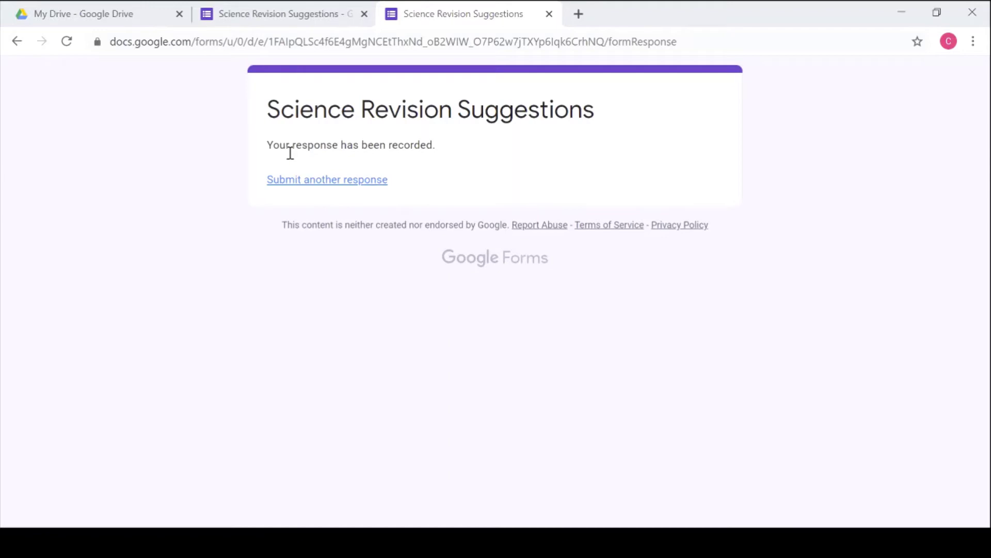
pyautogui.hotkey('ctrl', 'w')
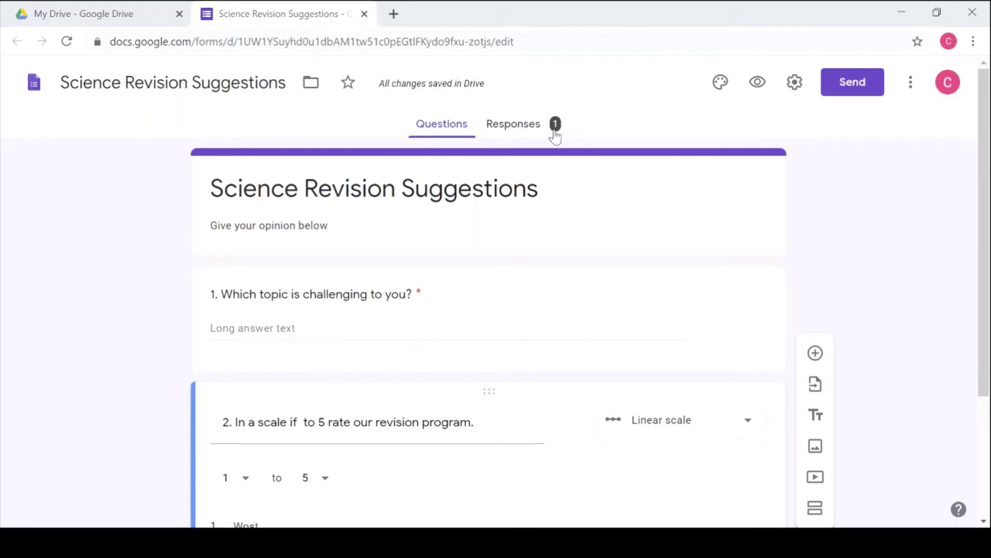
# Step: Check the Responses Summary chart, then the Question and Individual views
pyautogui.click(513, 131)
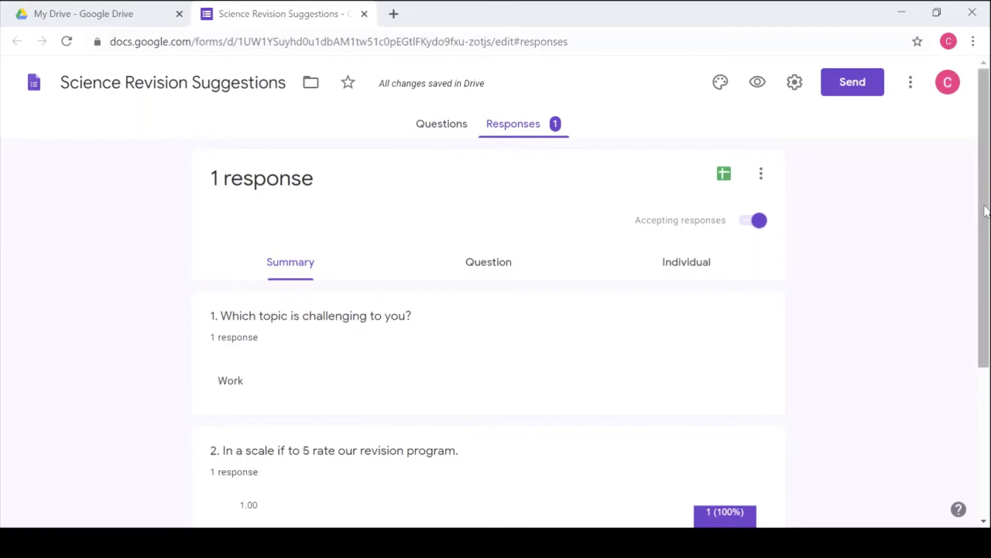
pyautogui.moveTo(986, 211); pyautogui.dragTo(984, 278)
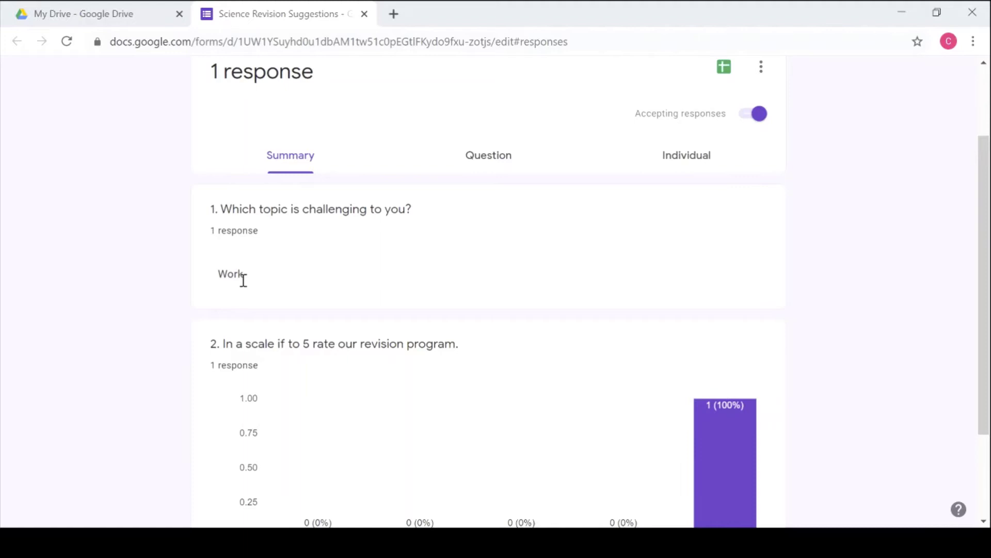
pyautogui.moveTo(984, 247); pyautogui.dragTo(989, 393)
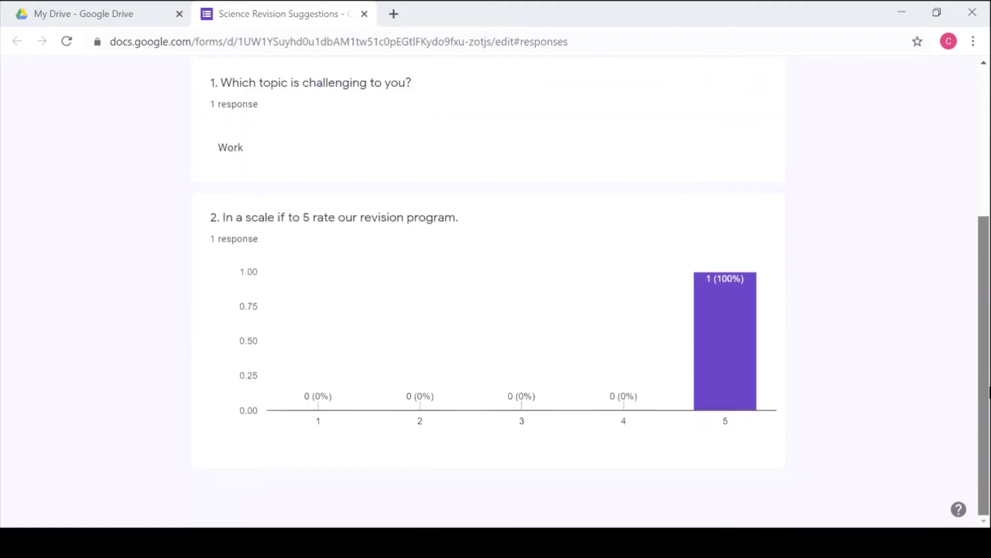
pyautogui.moveTo(746, 308)
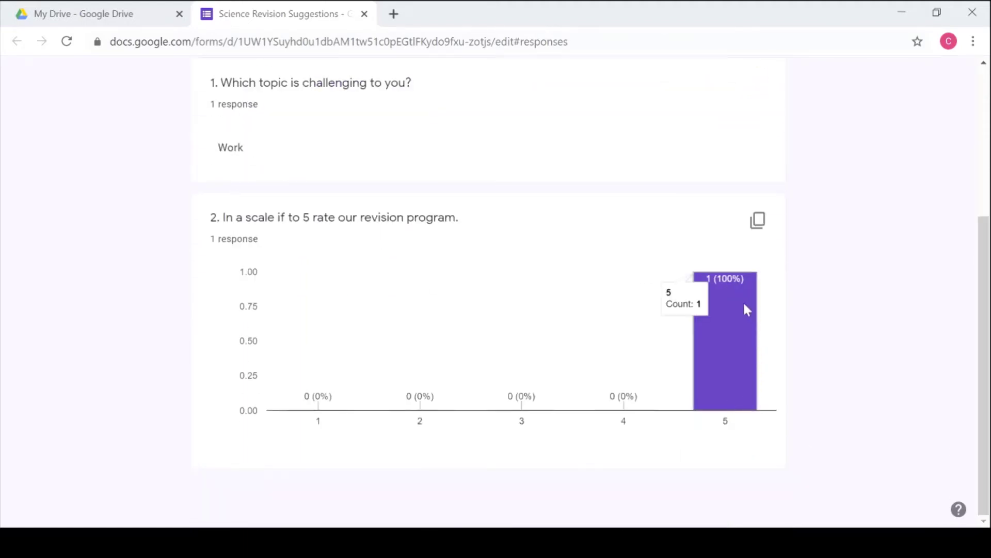
pyautogui.moveTo(986, 398); pyautogui.dragTo(986, 249)
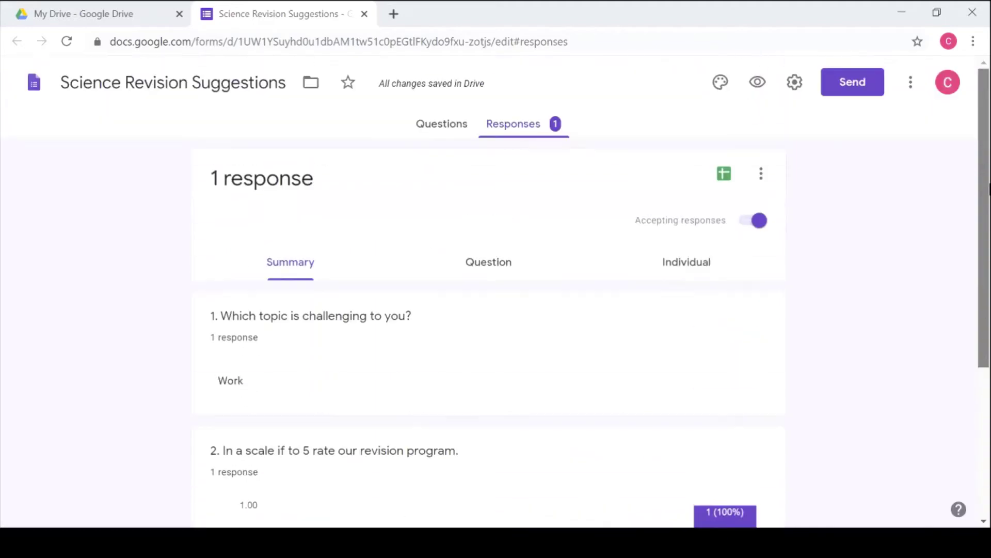
pyautogui.click(488, 268)
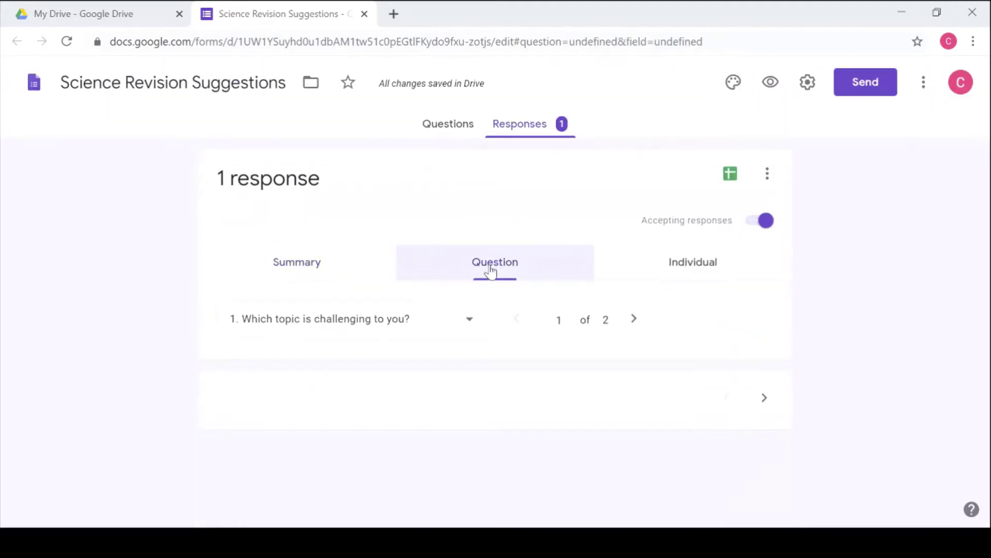
pyautogui.click(688, 276)
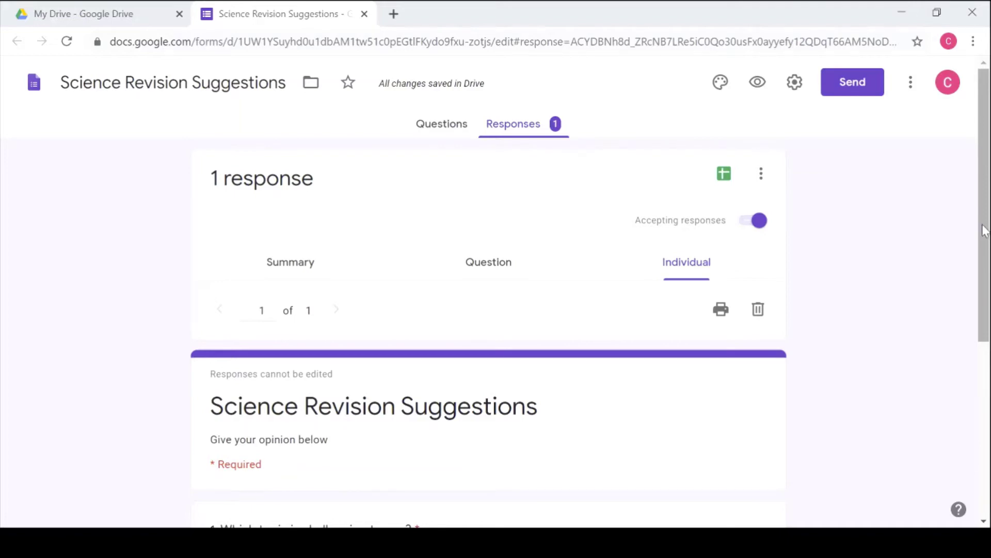
pyautogui.scroll(-6, 984, 230)
pyautogui.scroll(6, 983, 229)
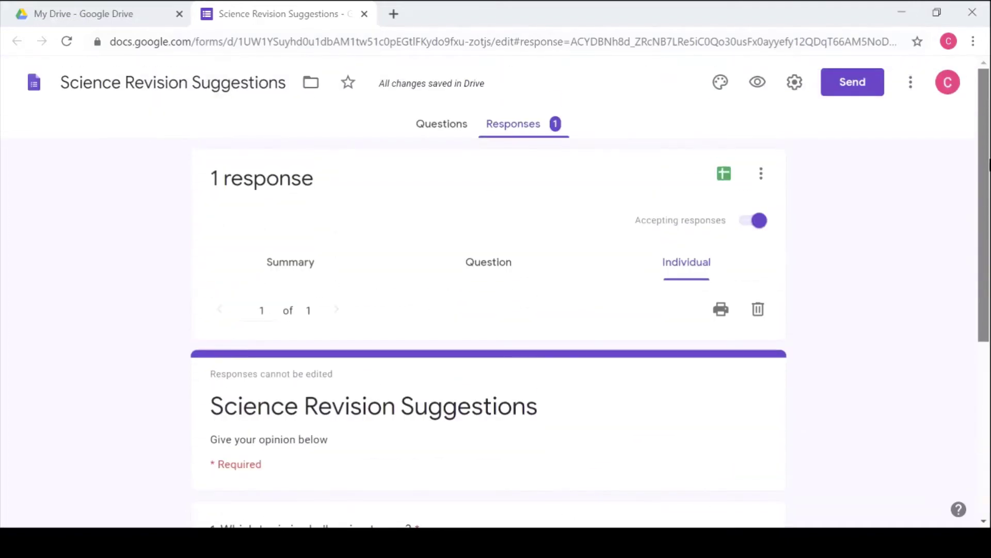
pyautogui.scroll(-5, 986, 170)
pyautogui.scroll(5, 986, 178)
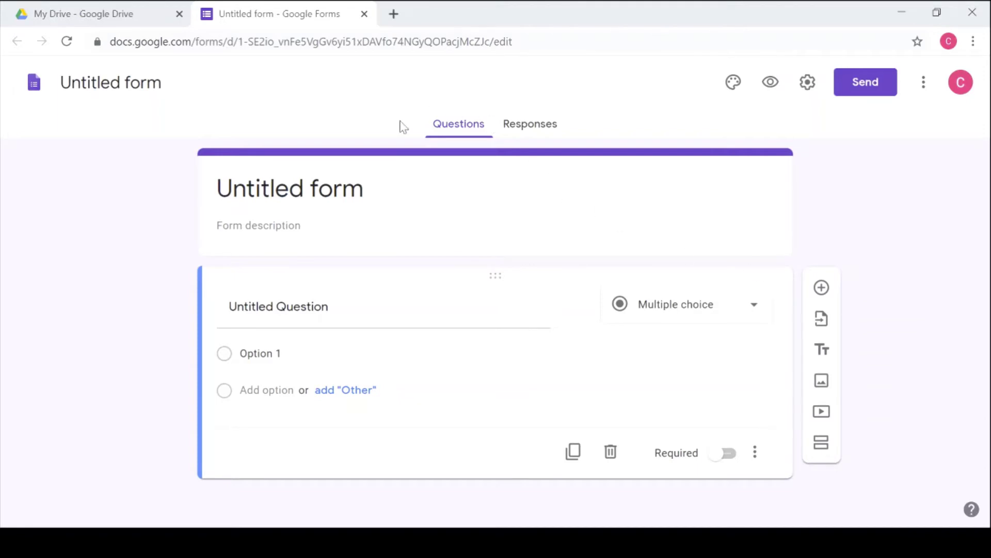
# Step: Title the new form 'Quiz 1' with the description 'Answer all questions'
pyautogui.click(80, 89)
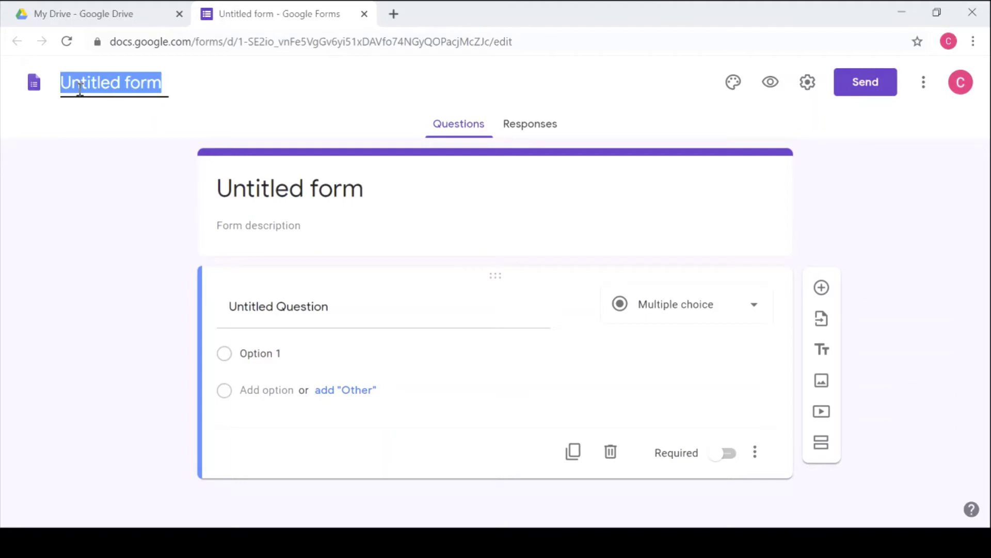
pyautogui.write('Quiz 1')
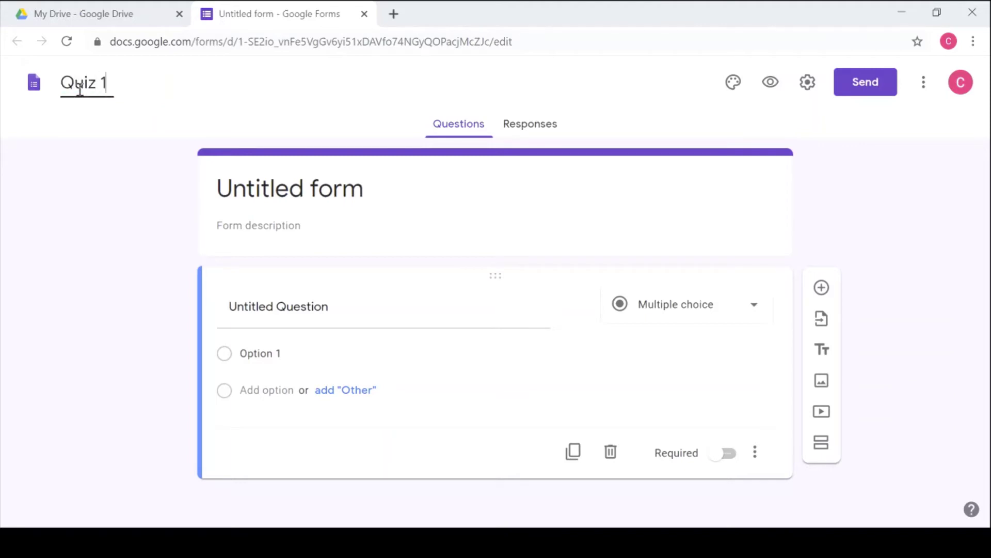
pyautogui.click(260, 200)
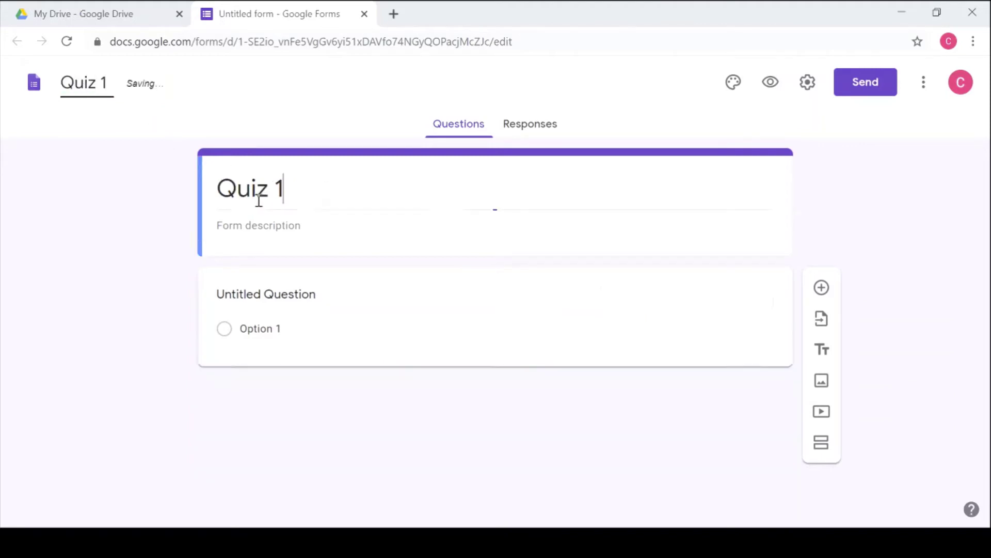
pyautogui.click(254, 227)
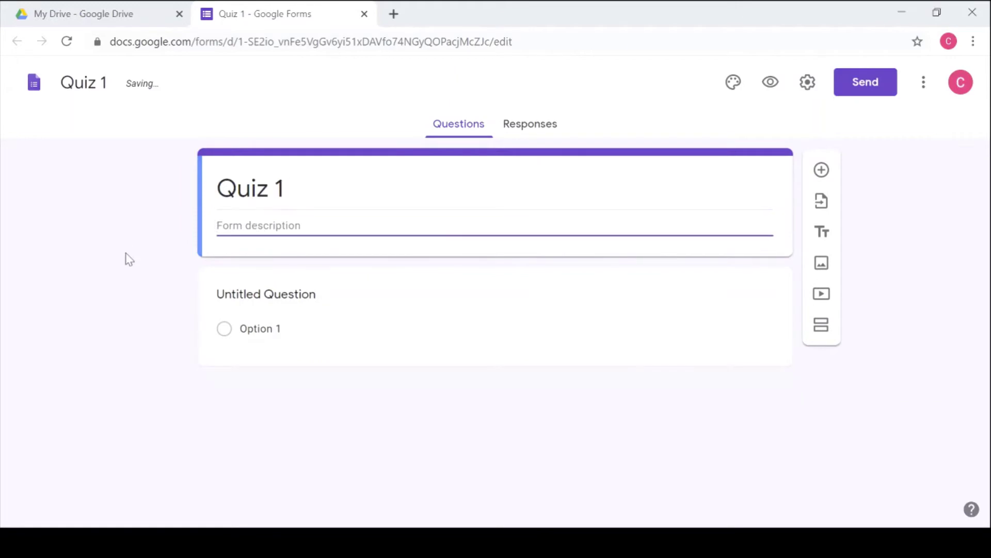
pyautogui.write('An')
pyautogui.write('swr')
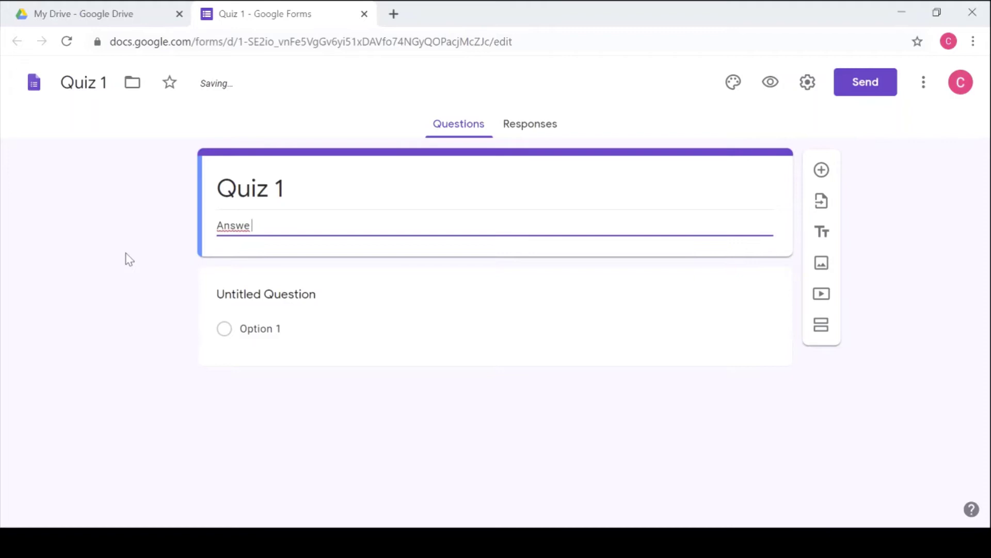
pyautogui.write(' all questions')
pyautogui.click(251, 227)
pyautogui.write('rr')
# Step: Title the first question 'First Name' and make it Short answer
pyautogui.click(261, 304)
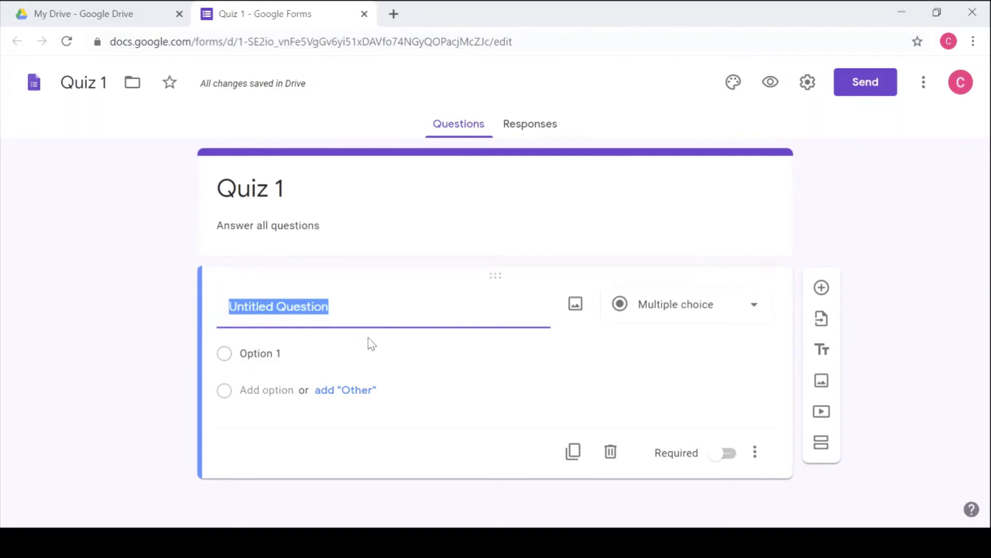
pyautogui.write('First Name')
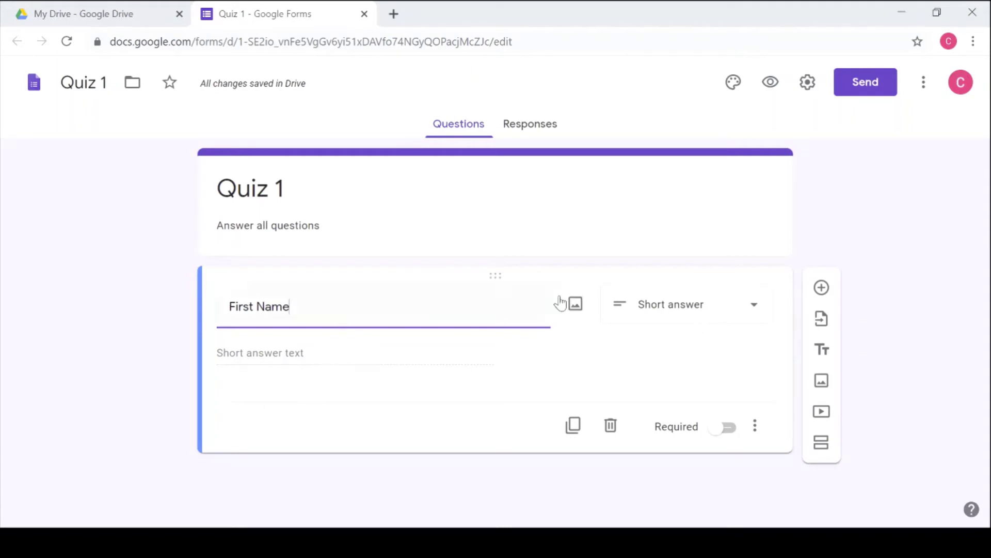
pyautogui.click(708, 318)
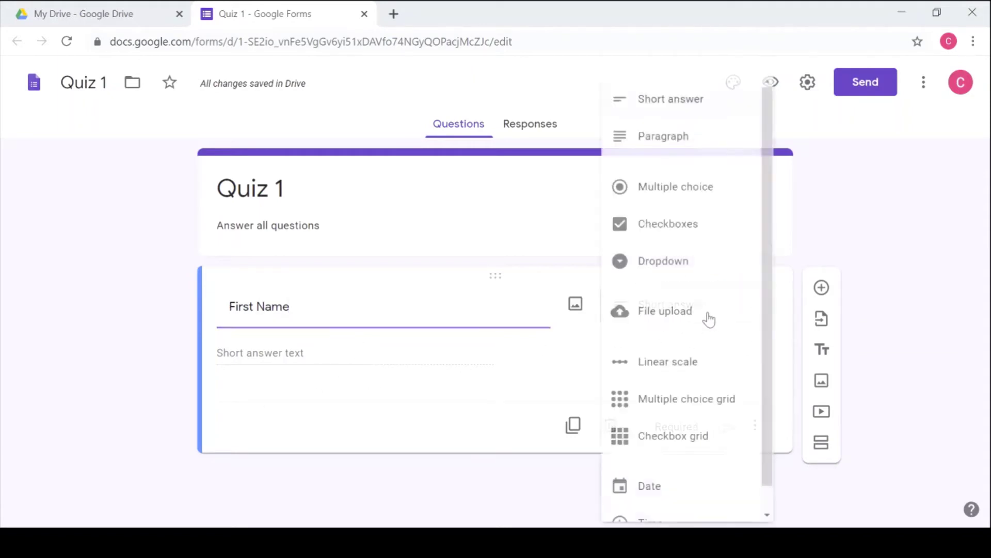
pyautogui.click(690, 111)
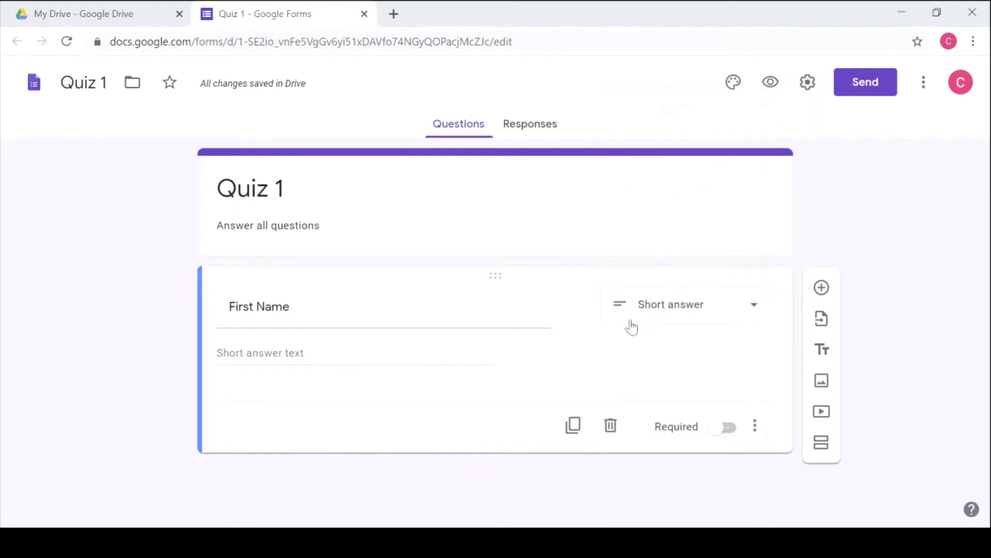
# Step: Add a second question titled 'Second name'
pyautogui.click(822, 287)
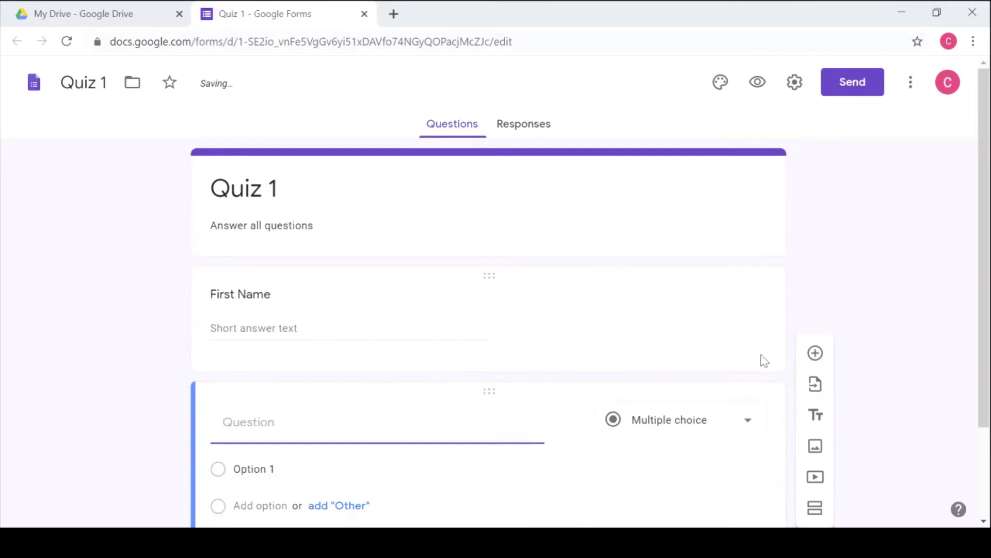
pyautogui.moveTo(986, 274); pyautogui.dragTo(976, 367)
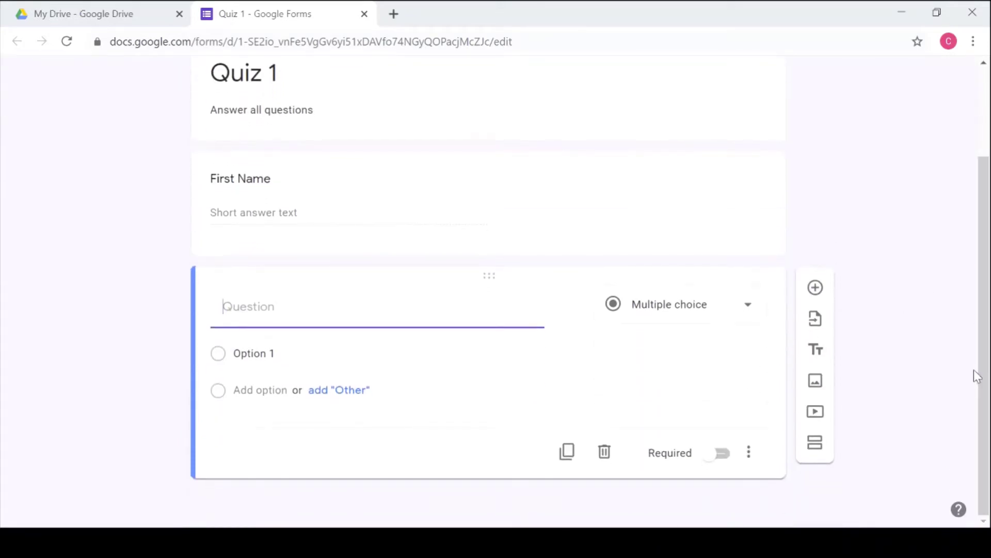
pyautogui.click(259, 314)
pyautogui.write('Second ')
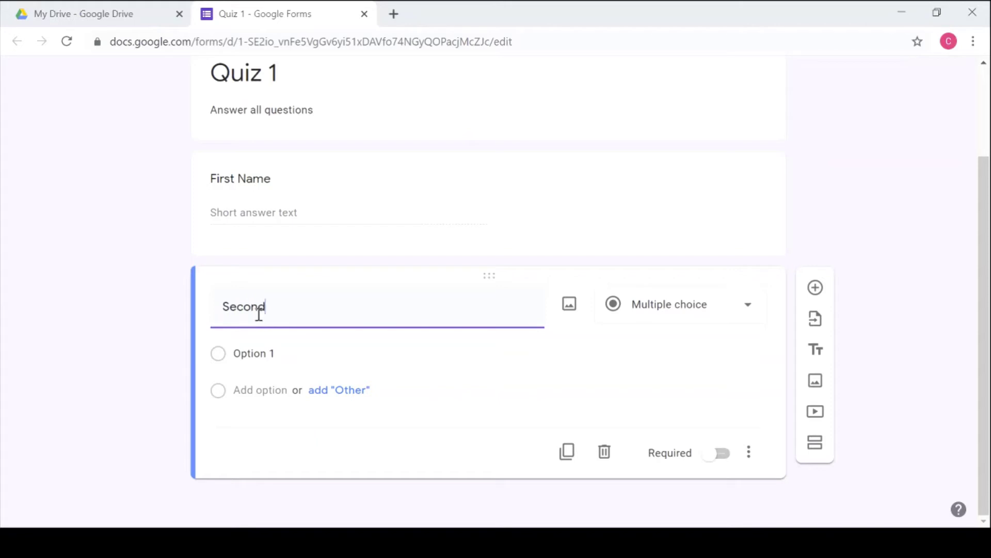
pyautogui.write('name')
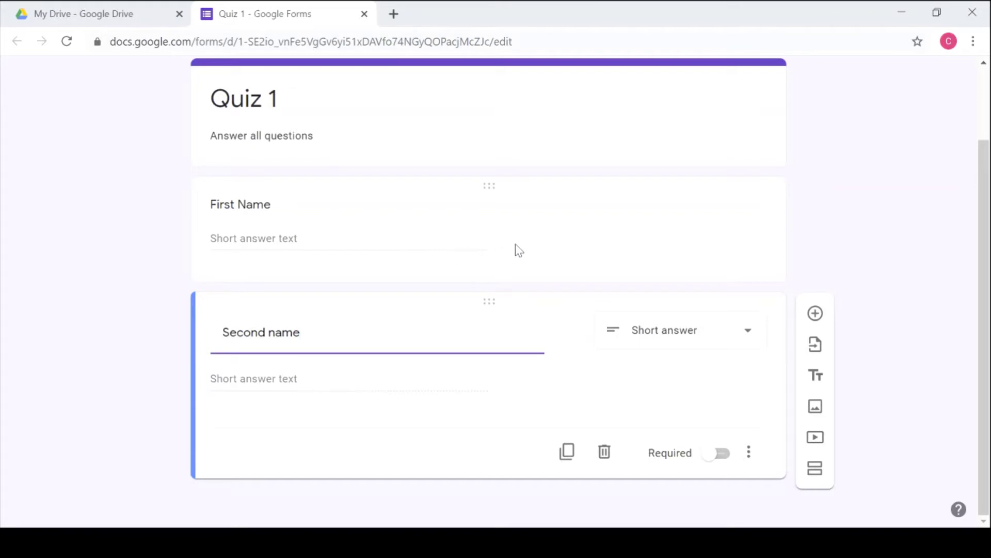
# Step: Mark both First Name and Second name as required
pyautogui.click(562, 244)
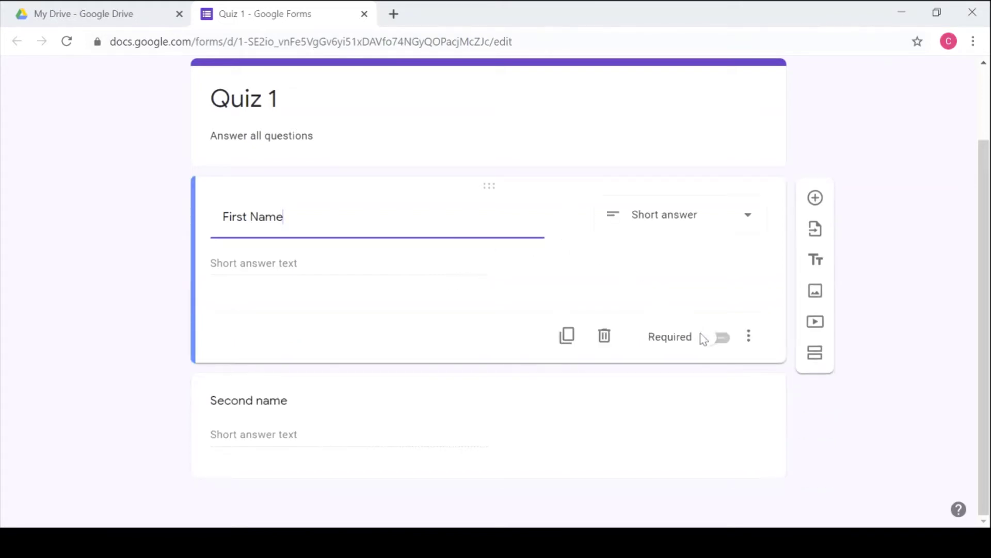
pyautogui.click(721, 350)
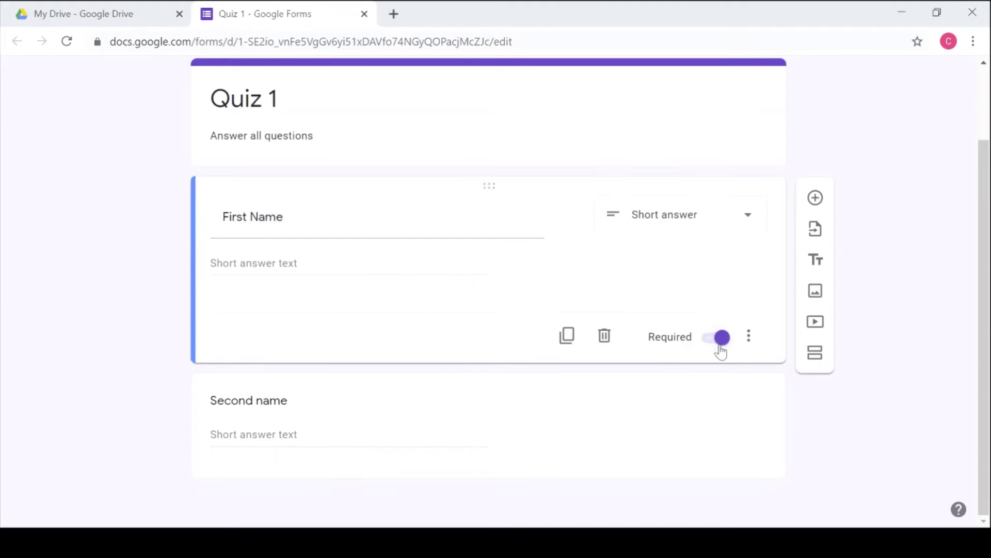
pyautogui.click(457, 426)
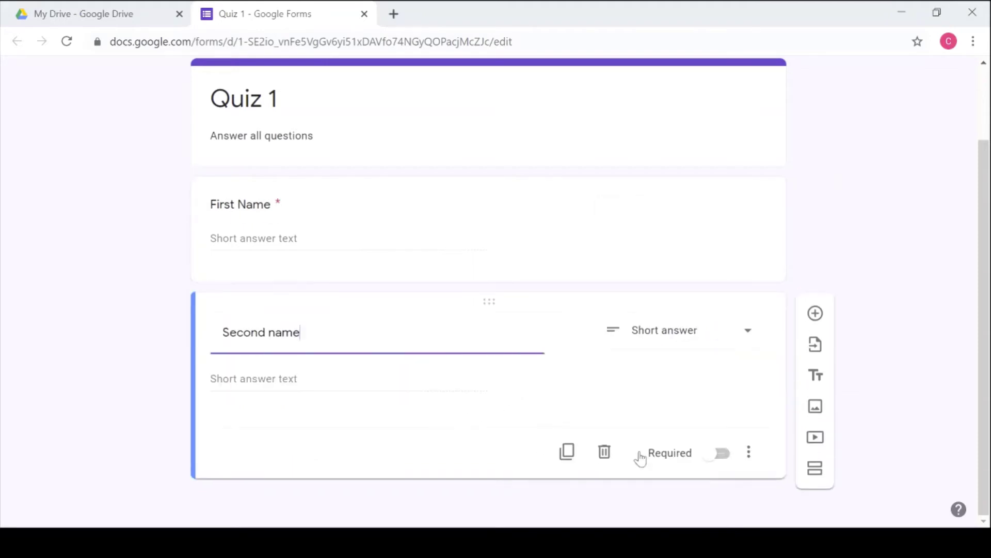
pyautogui.click(722, 464)
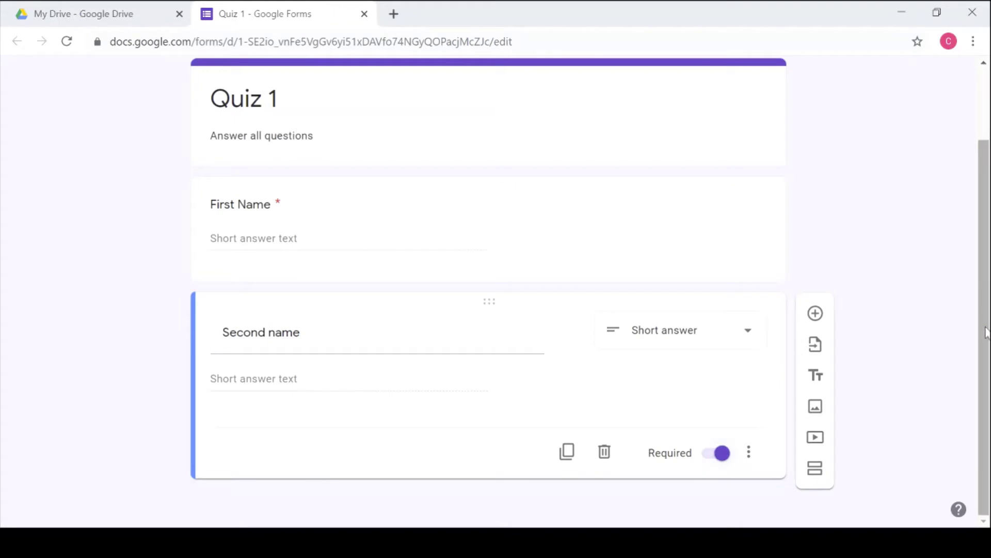
pyautogui.moveTo(986, 333); pyautogui.dragTo(982, 213)
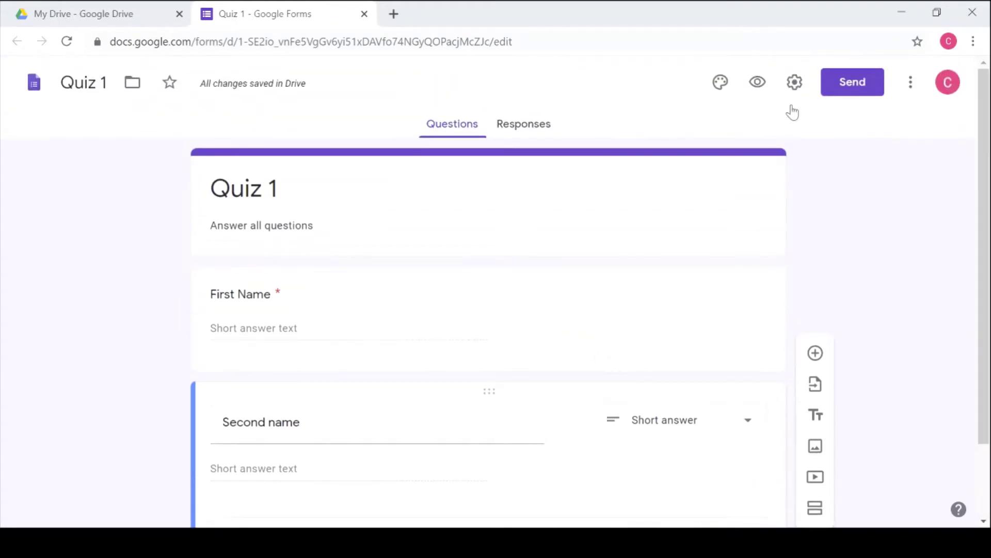
# Step: Switch on 'Make this a quiz' in the Quizzes settings
pyautogui.click(794, 83)
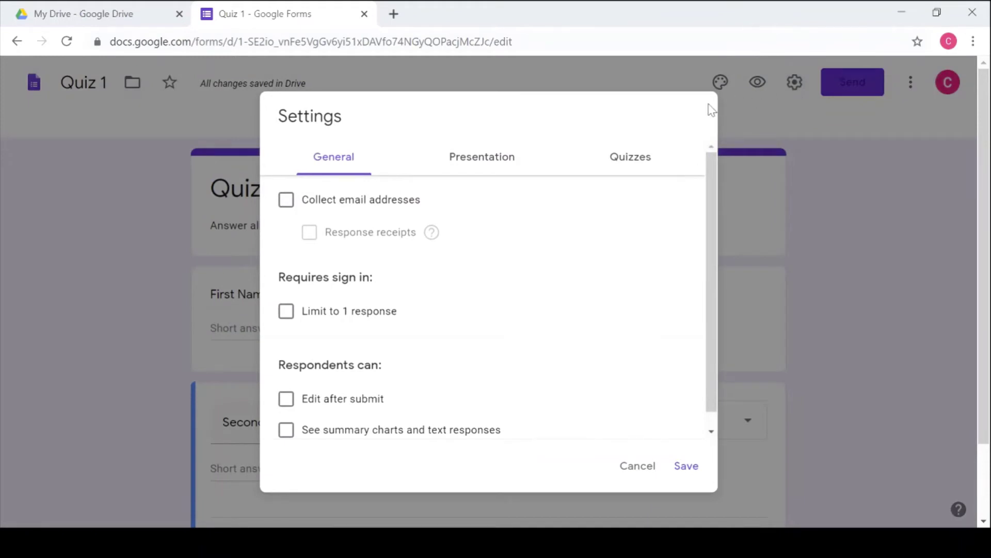
pyautogui.click(634, 169)
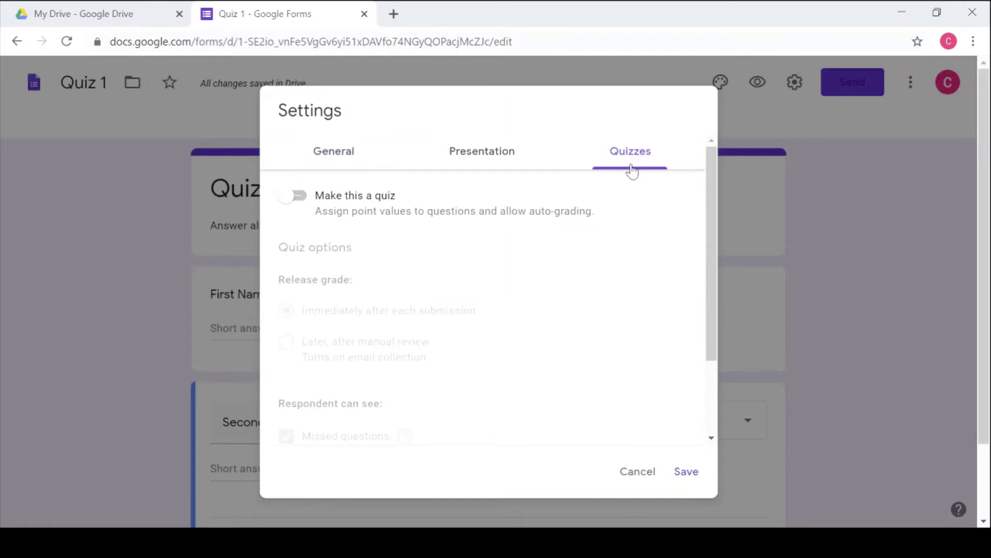
pyautogui.click(300, 199)
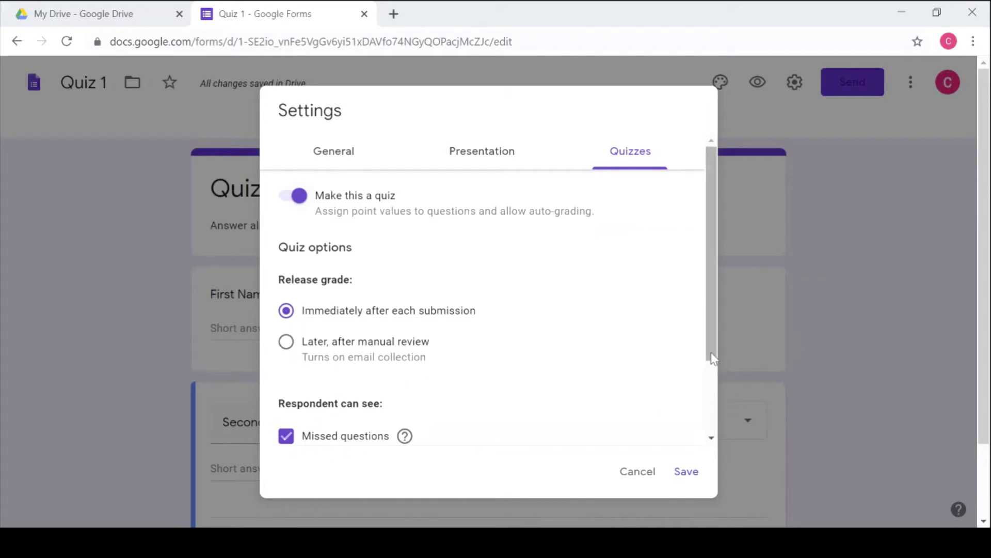
pyautogui.moveTo(712, 359); pyautogui.dragTo(712, 435)
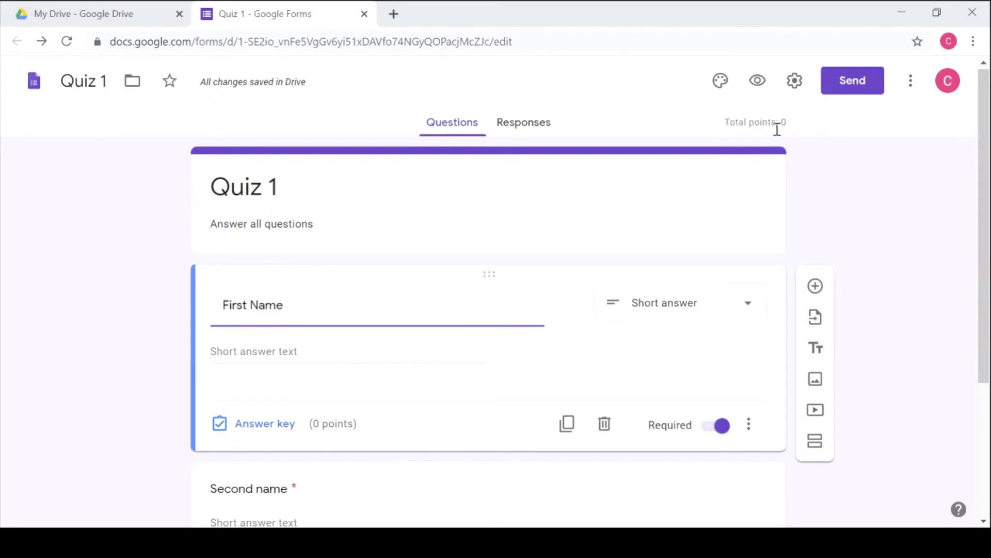
# Step: Title the new blank question 'Define Force' and make it multiple choice
pyautogui.scroll(-4, 987, 129)
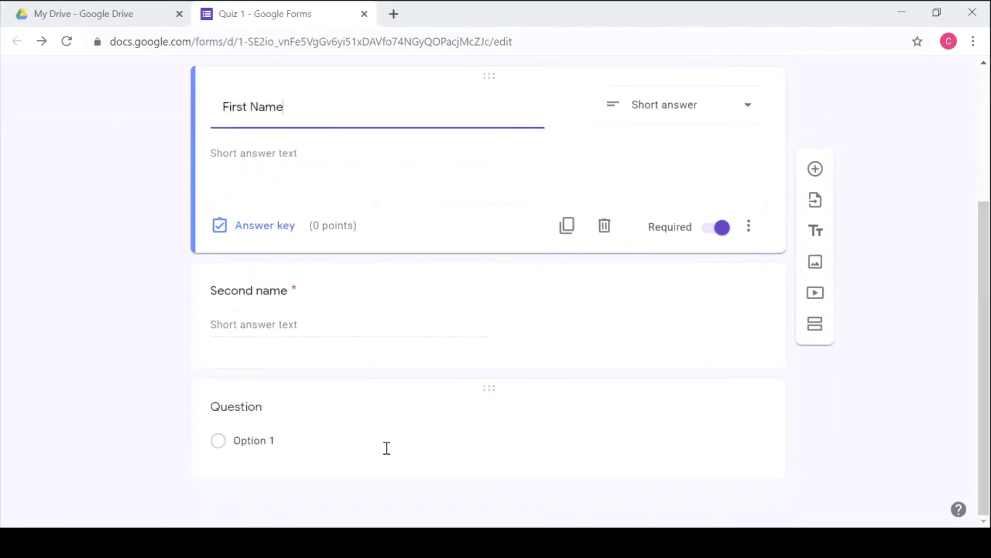
pyautogui.click(303, 415)
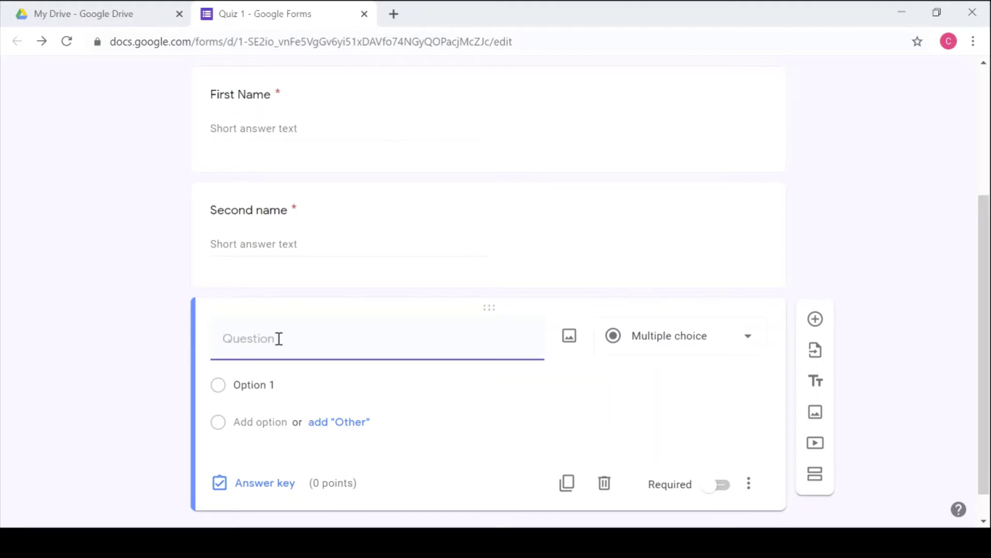
pyautogui.write('DefineD')
pyautogui.press('BackSpace')
pyautogui.write('Force')
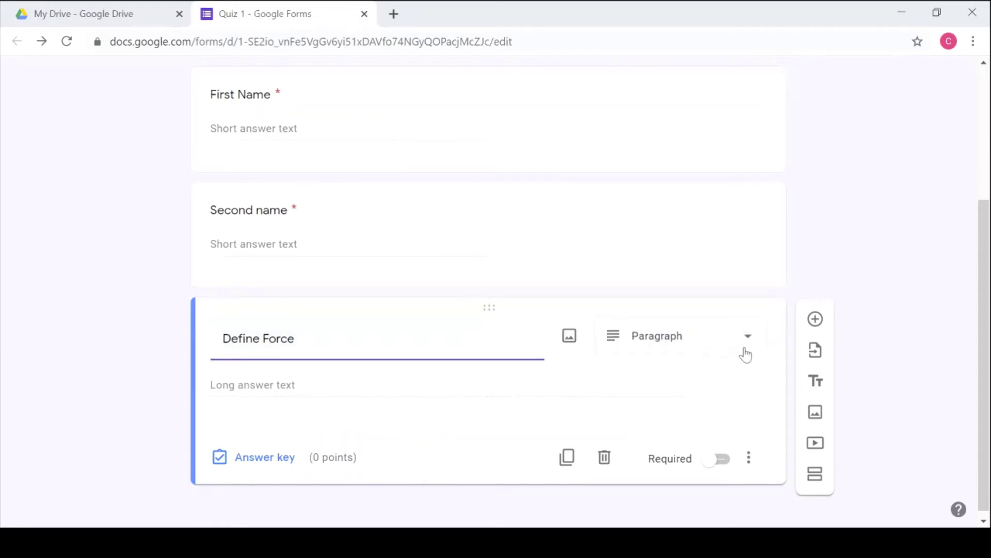
pyautogui.click(751, 354)
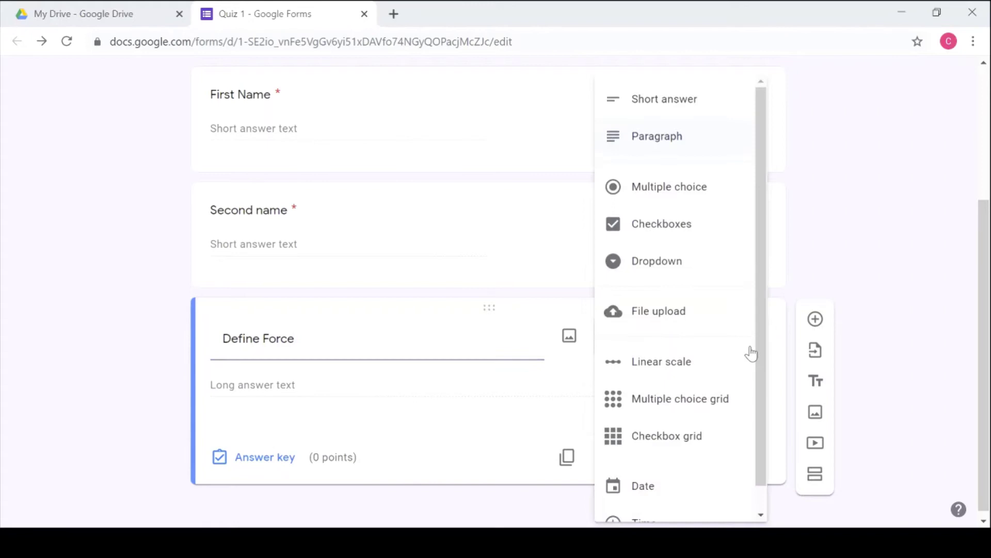
pyautogui.click(695, 199)
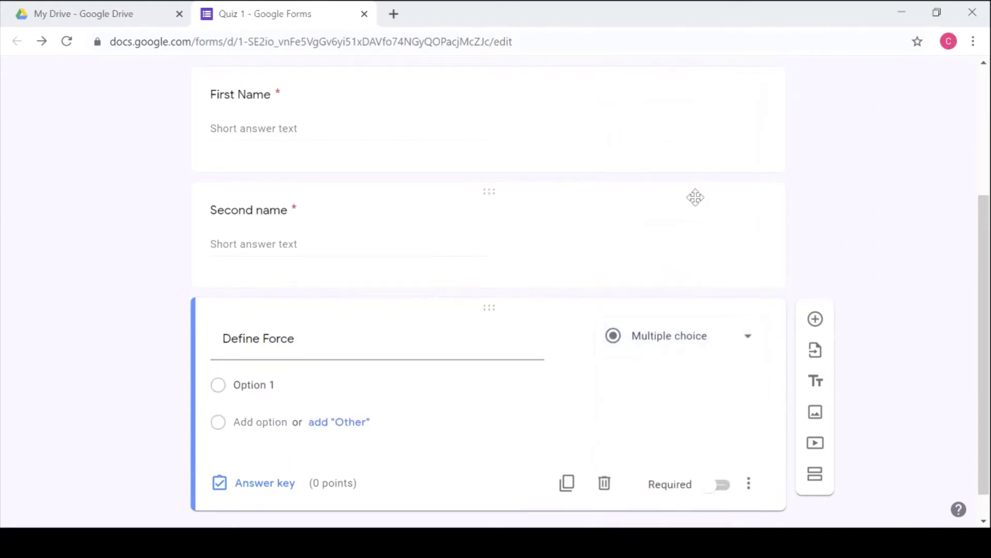
# Step: Enter four answer options, including 'A push or a pull' and ending with 'None of the above'
pyautogui.click(262, 395)
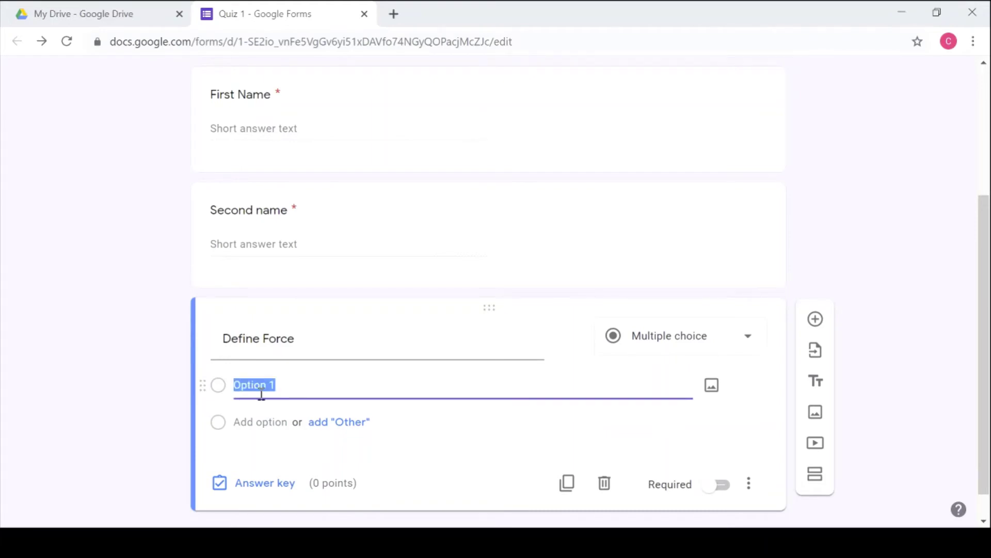
pyautogui.write('A push anda push')
pyautogui.press('Return')
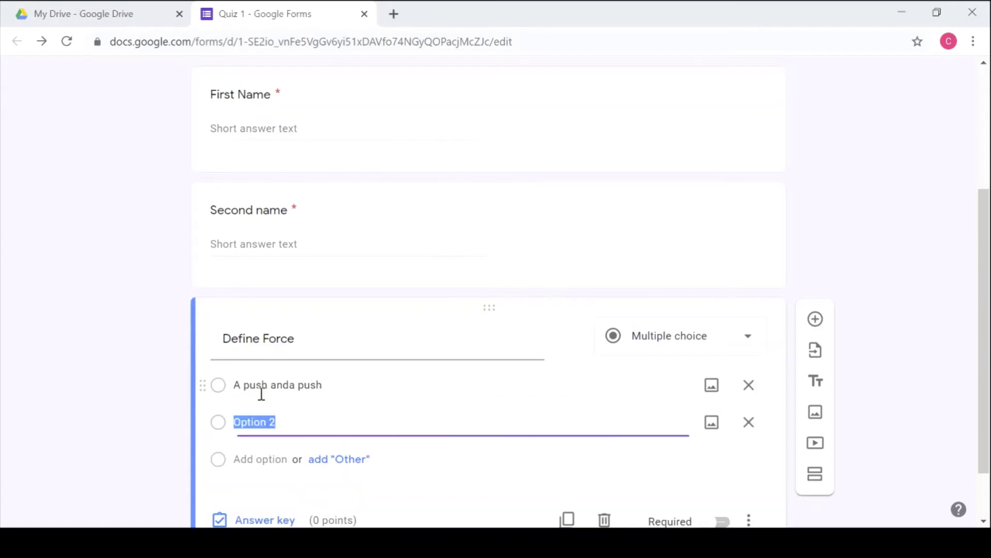
pyautogui.write('A ')
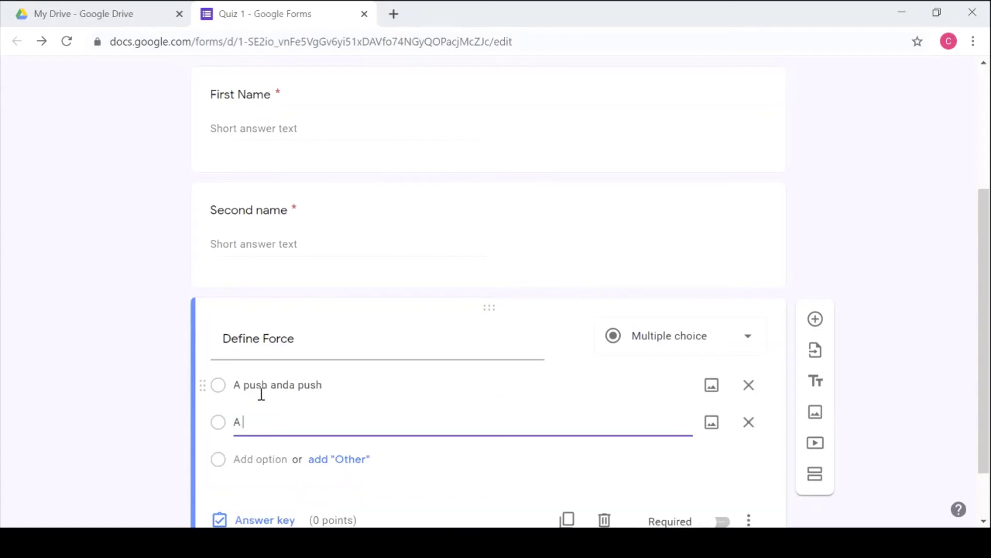
pyautogui.write('push')
pyautogui.write(' o')
pyautogui.write('r a pu;;')
pyautogui.press('BackSpace')
pyautogui.press('BackSpace')
pyautogui.press('Return')
pyautogui.write('A ')
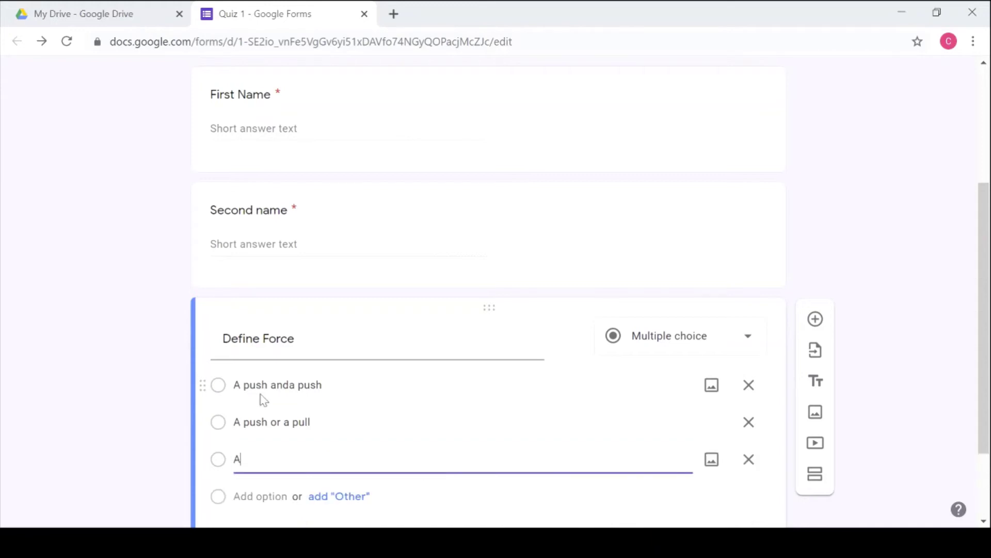
pyautogui.write('push or a push')
pyautogui.press('Return')
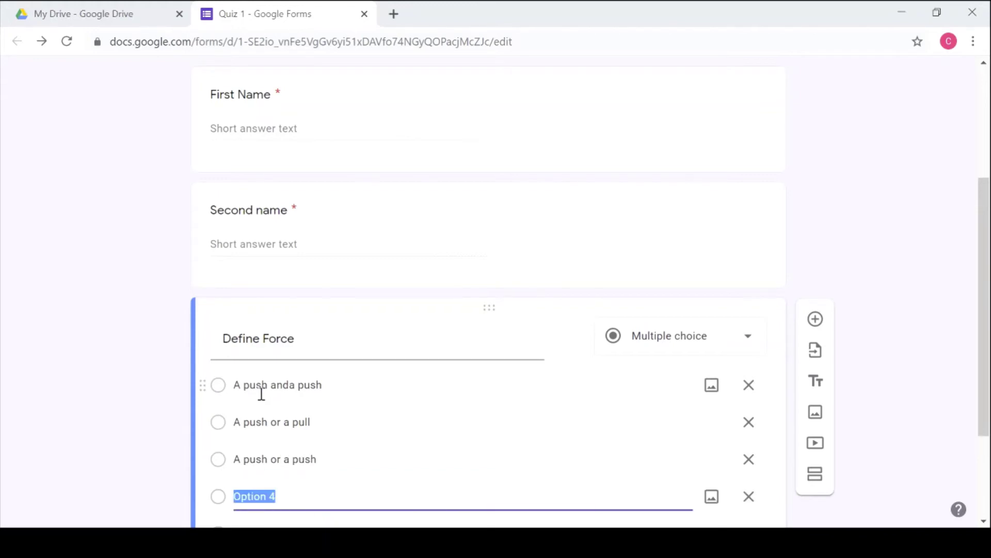
pyautogui.write('Nom')
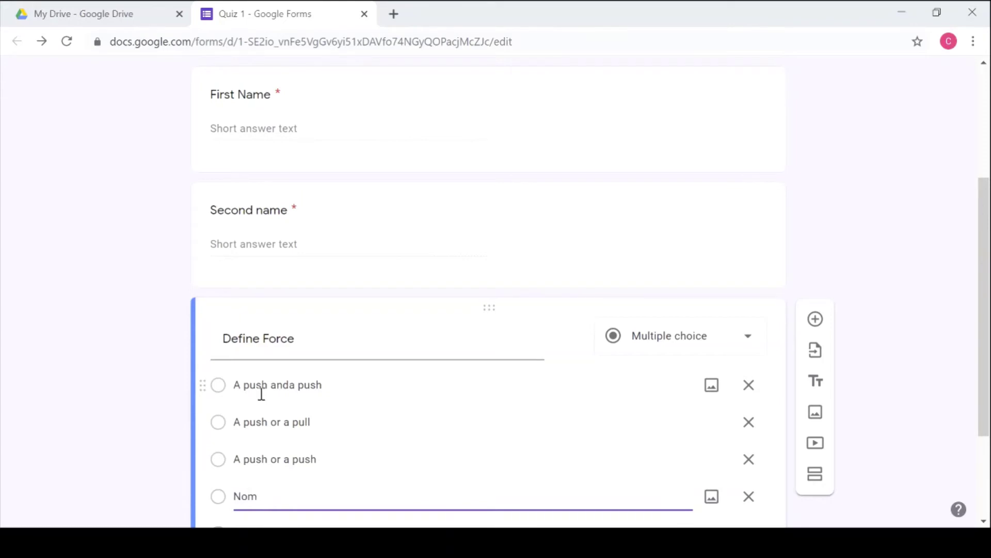
pyautogui.press('BackSpace')
pyautogui.write('ne of the above')
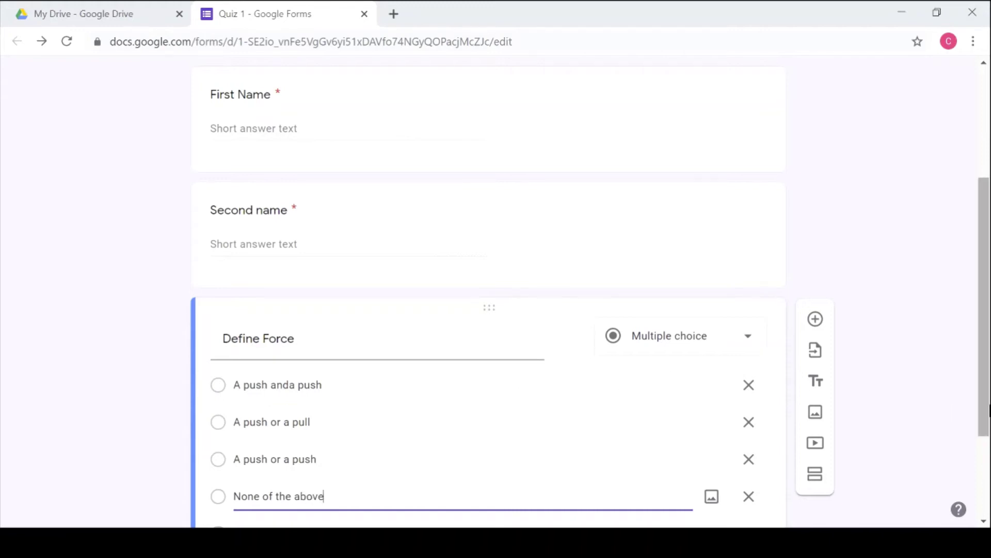
pyautogui.moveTo(981, 397); pyautogui.dragTo(982, 476)
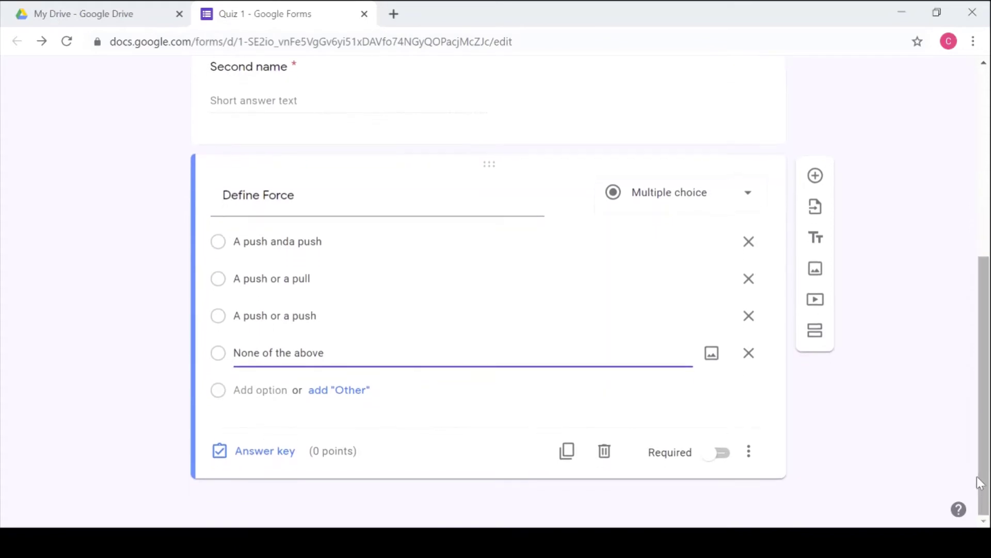
# Step: Mark 'A push or a pull' correct for 2 points and make Define Force required
pyautogui.click(265, 463)
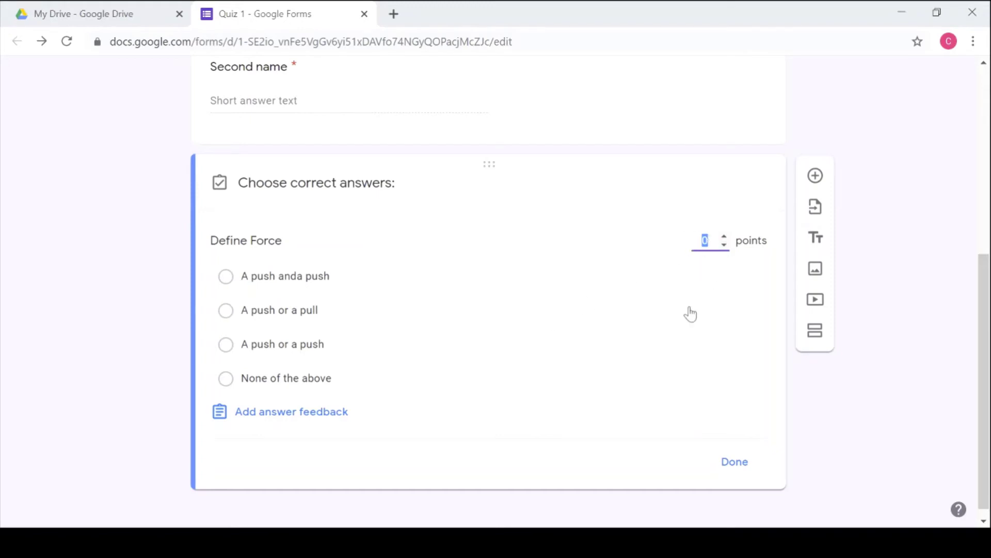
pyautogui.write('2')
pyautogui.click(226, 310)
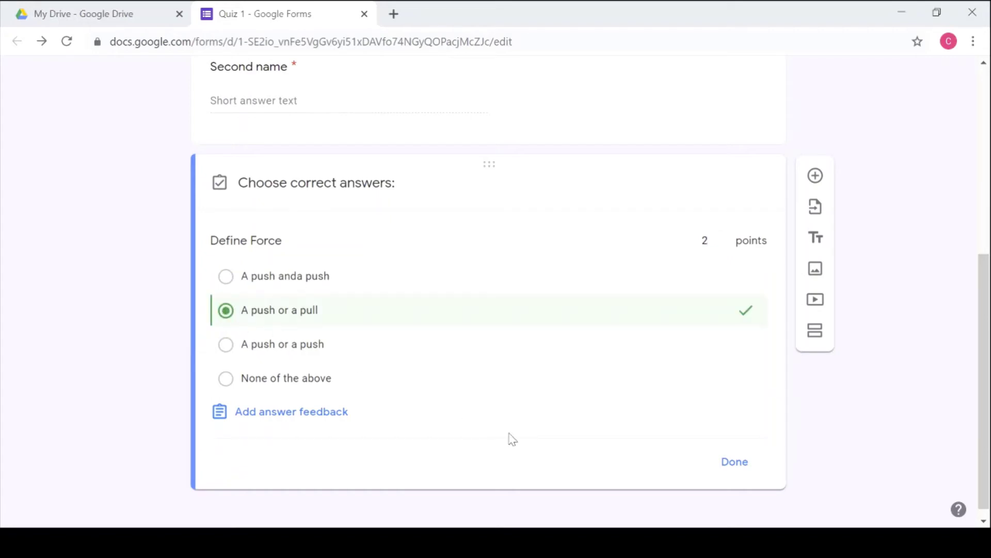
pyautogui.click(735, 462)
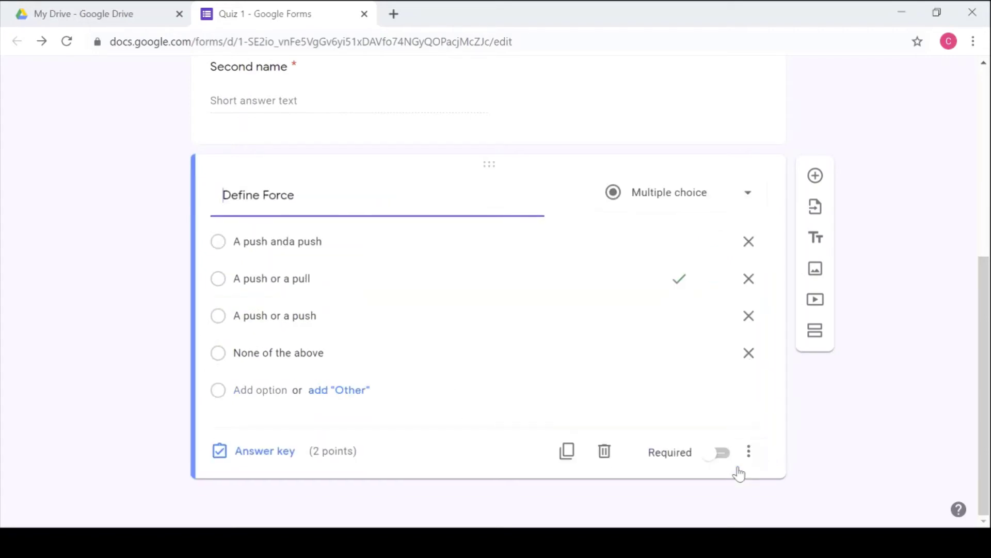
pyautogui.click(720, 459)
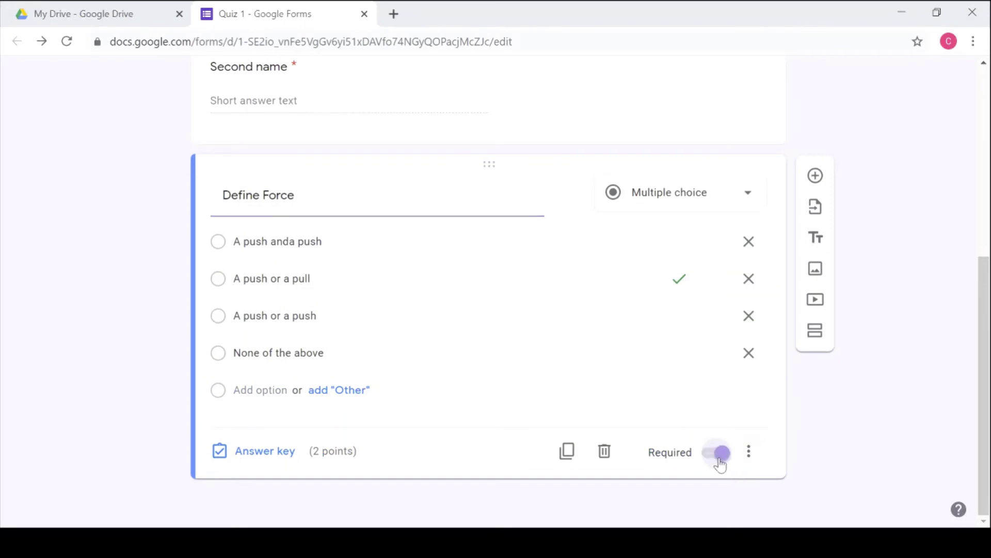
# Step: Add the question '______is the ability to do work' as a Short answer question
pyautogui.click(816, 178)
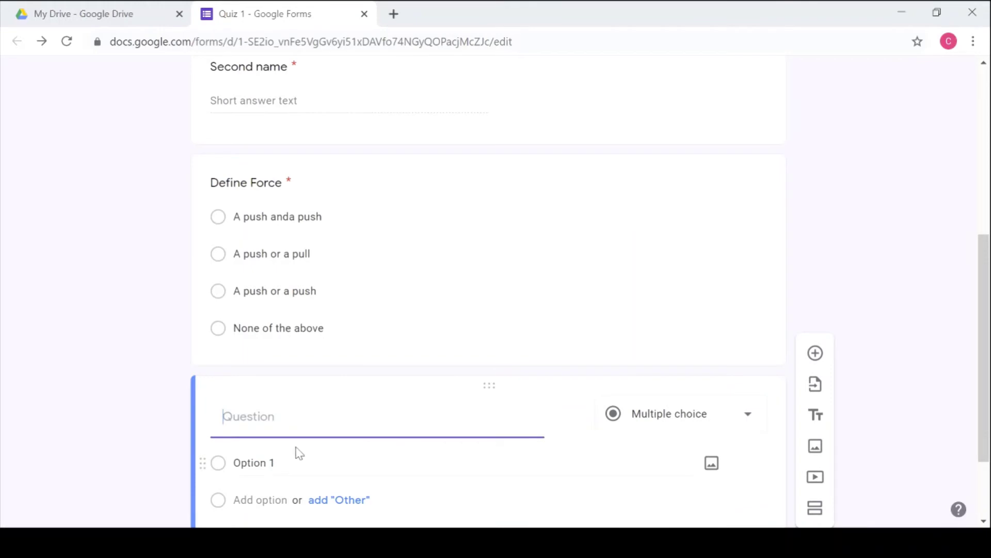
pyautogui.write('_')
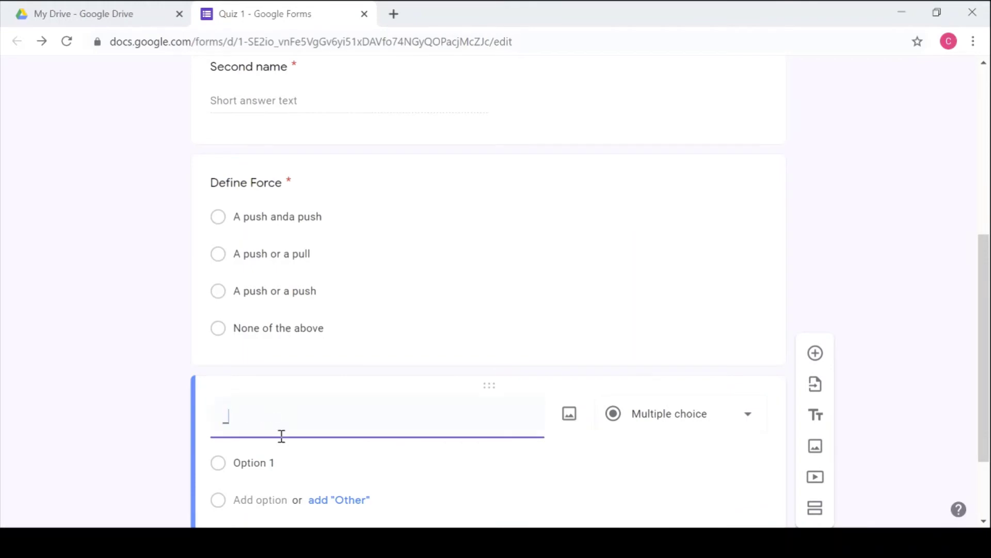
pyautogui.write('_____________is the ability to do')
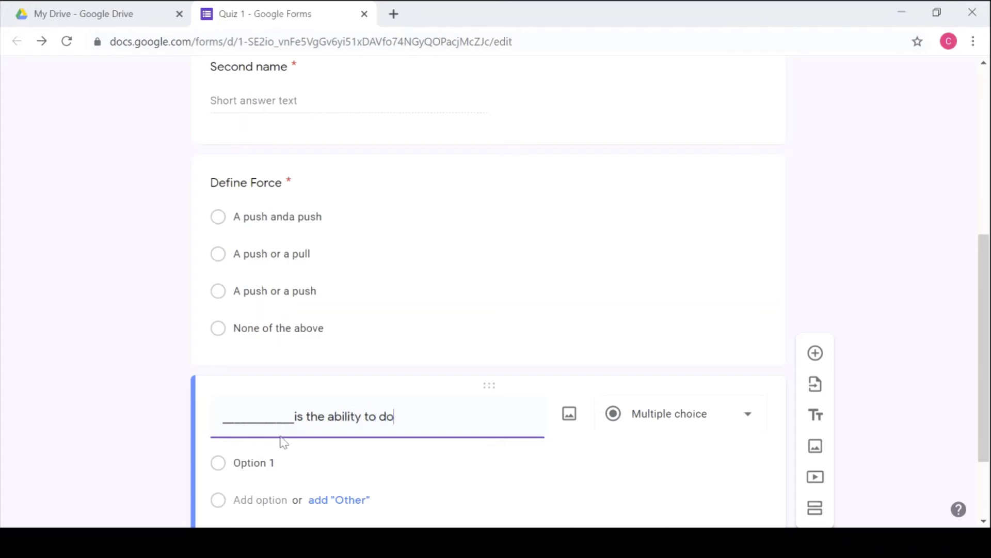
pyautogui.write(' work')
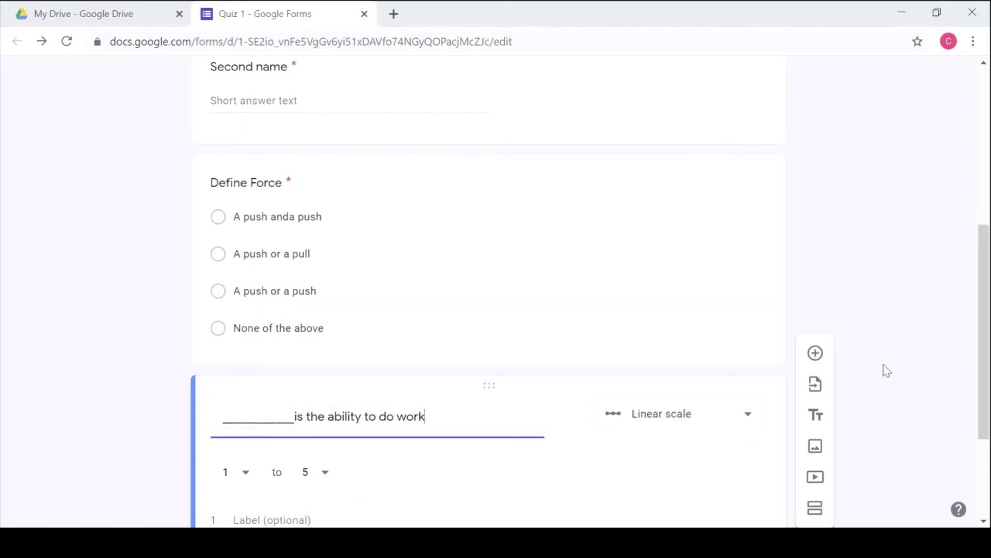
pyautogui.moveTo(980, 330); pyautogui.dragTo(984, 411)
pyautogui.click(744, 270)
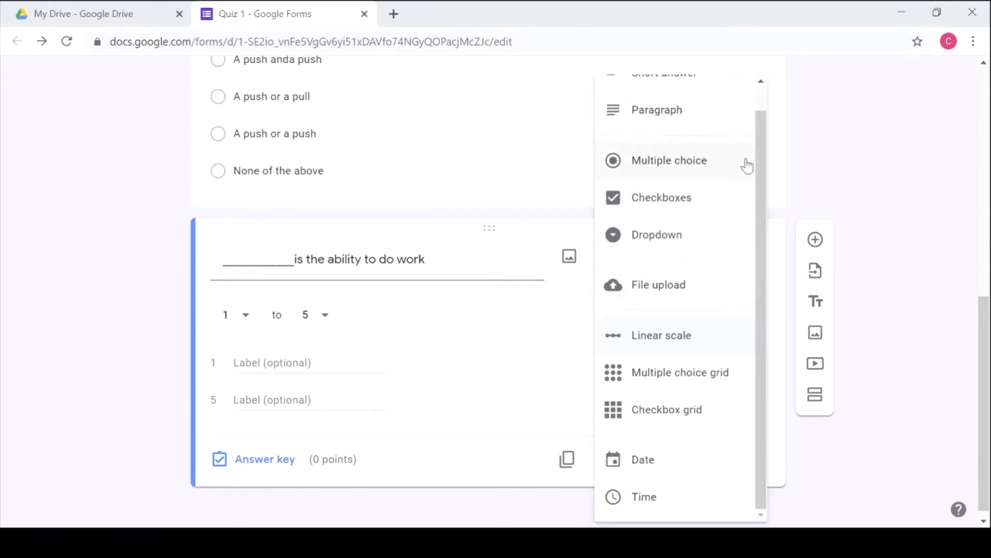
pyautogui.moveTo(763, 173); pyautogui.dragTo(763, 124)
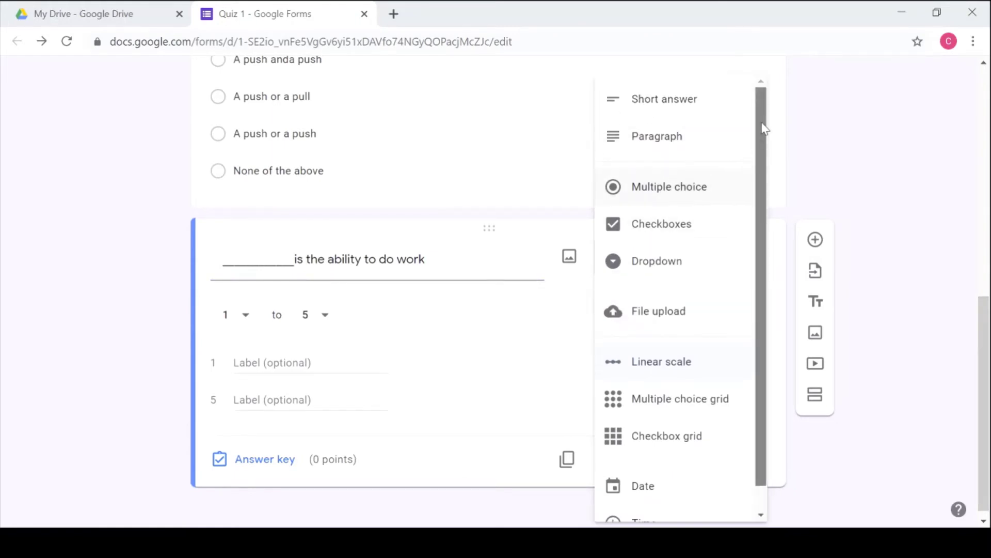
pyautogui.click(710, 119)
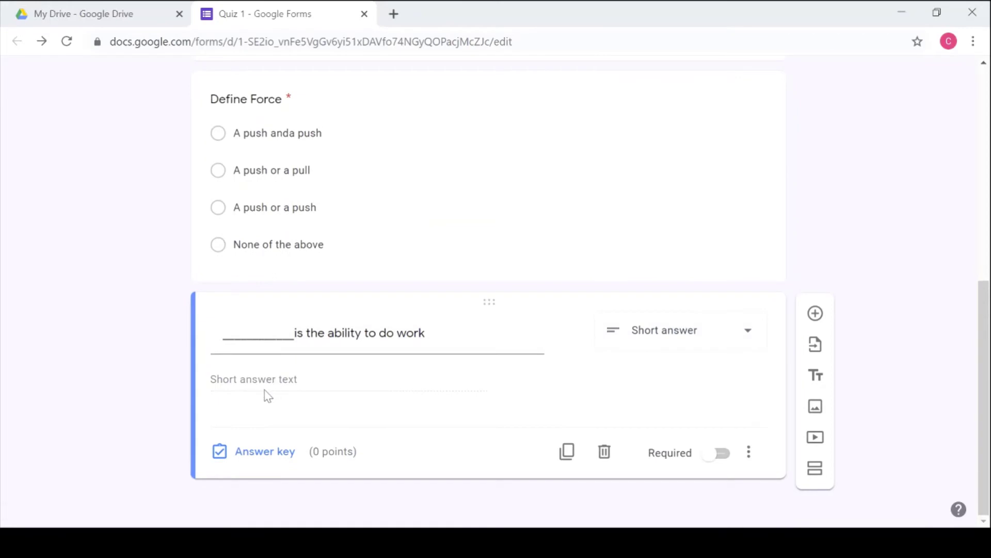
# Step: Accept Energy, energy and ENERGY as correct answers and mark all others incorrect
pyautogui.click(261, 463)
pyautogui.click(259, 422)
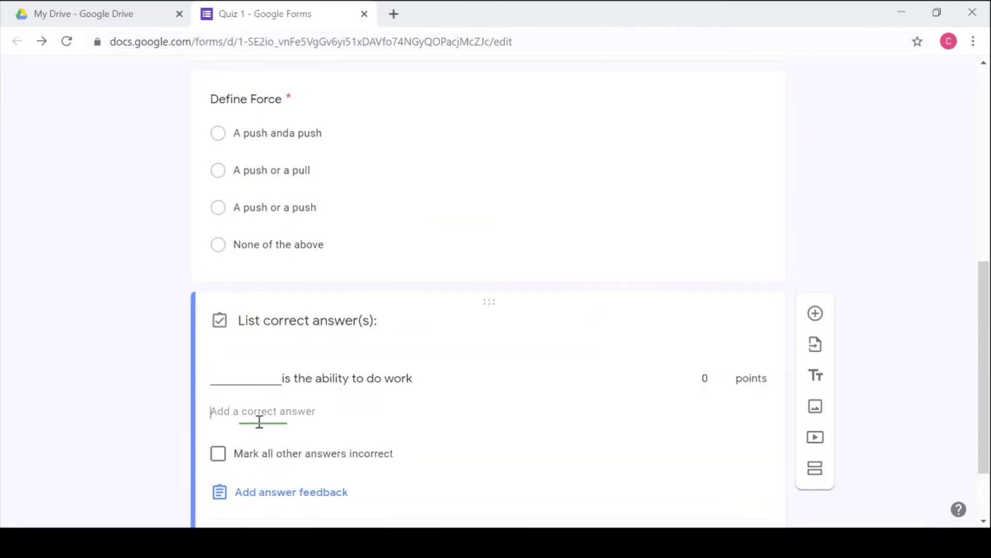
pyautogui.write('E')
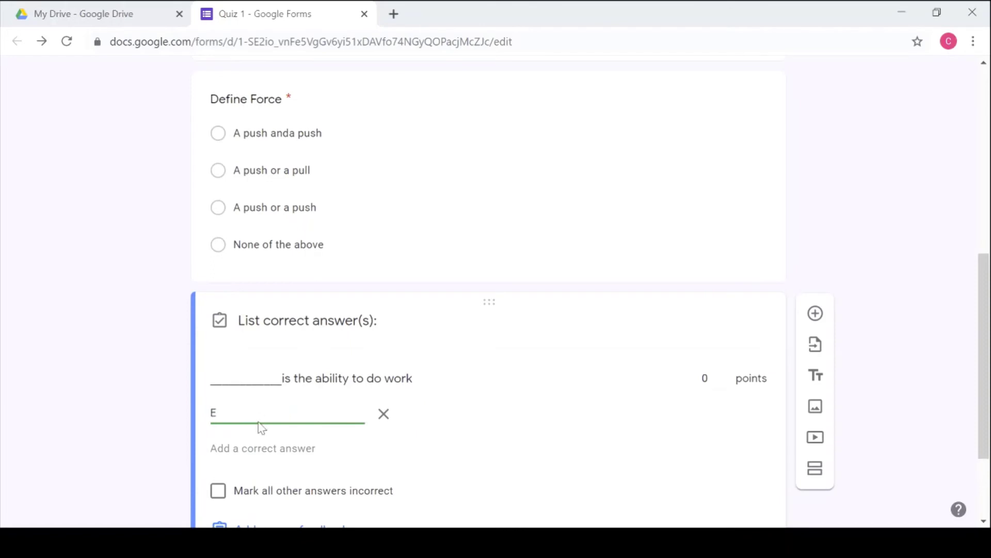
pyautogui.write('nergy')
pyautogui.click(258, 448)
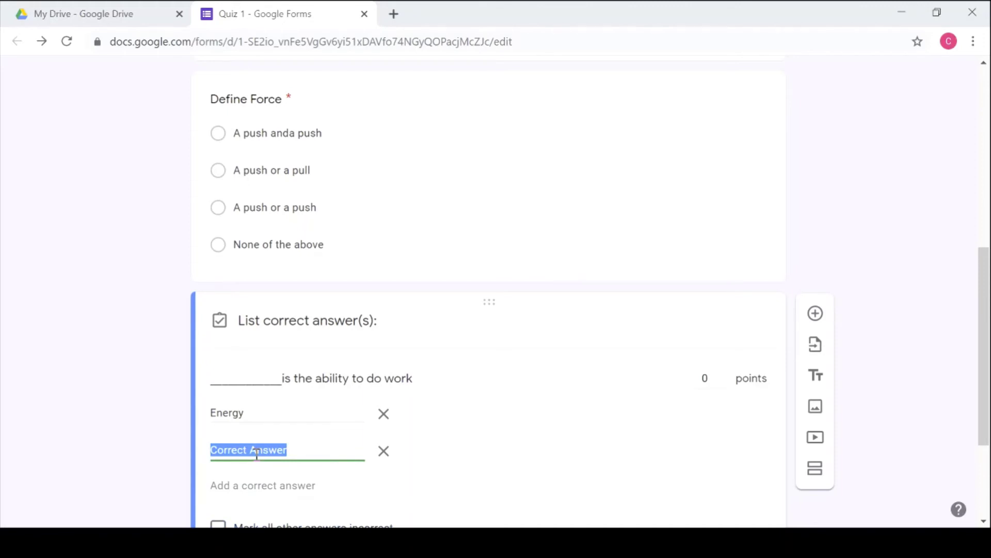
pyautogui.write('ene')
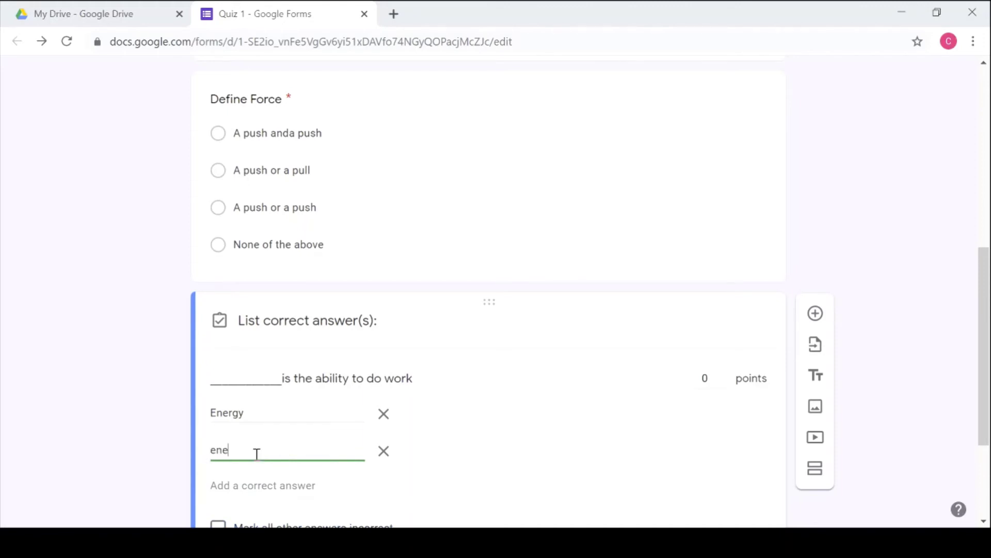
pyautogui.write('rgy')
pyautogui.click(244, 485)
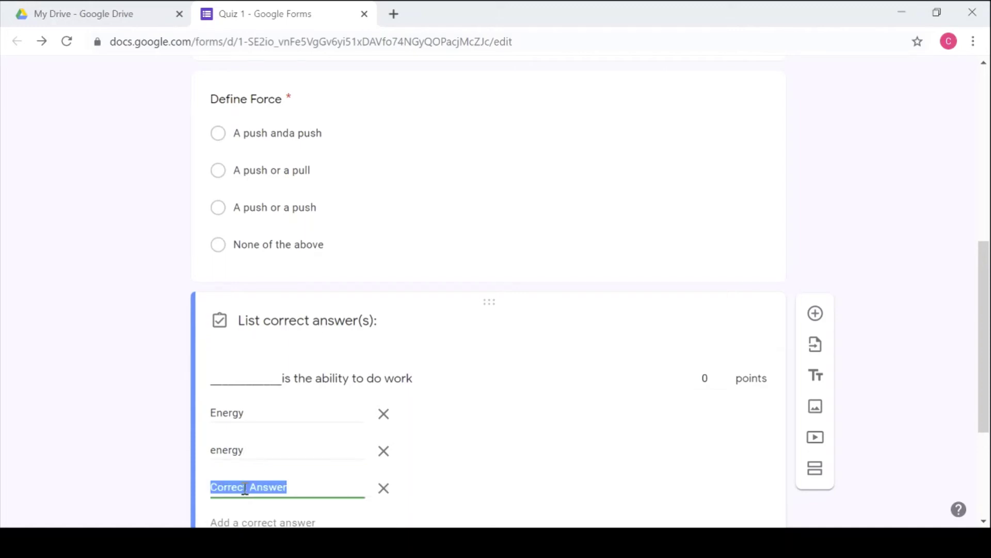
pyautogui.write('e')
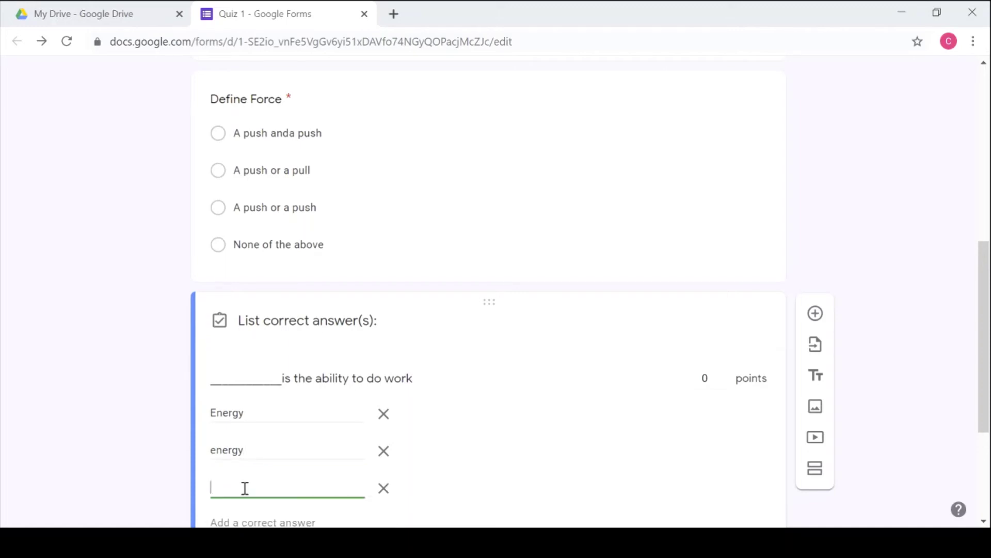
pyautogui.write('ENERGY')
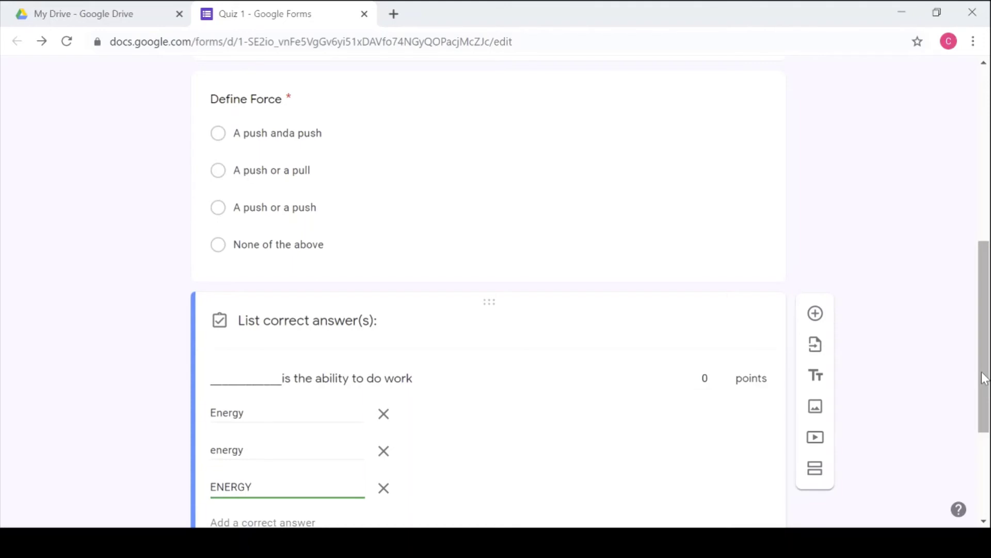
pyautogui.moveTo(986, 376); pyautogui.dragTo(985, 460)
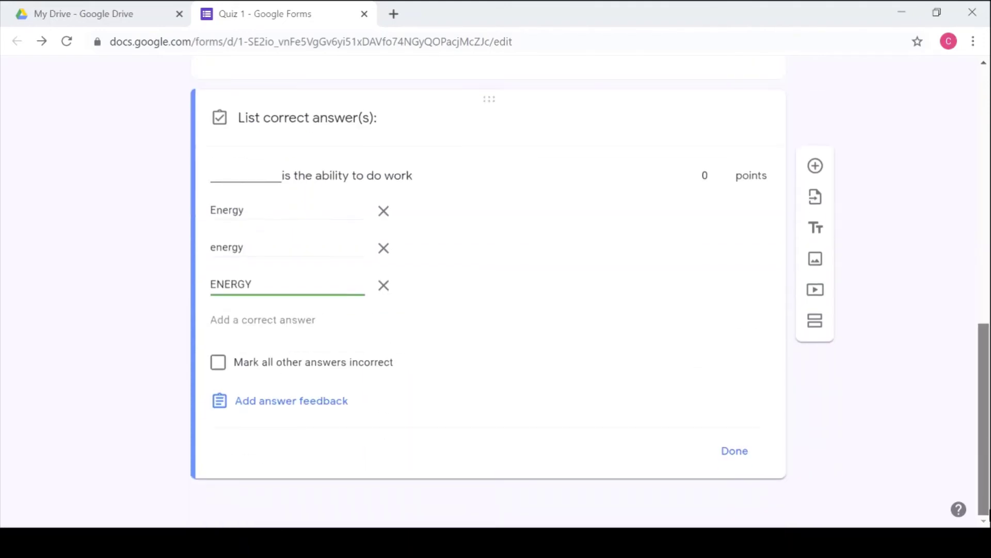
pyautogui.click(217, 367)
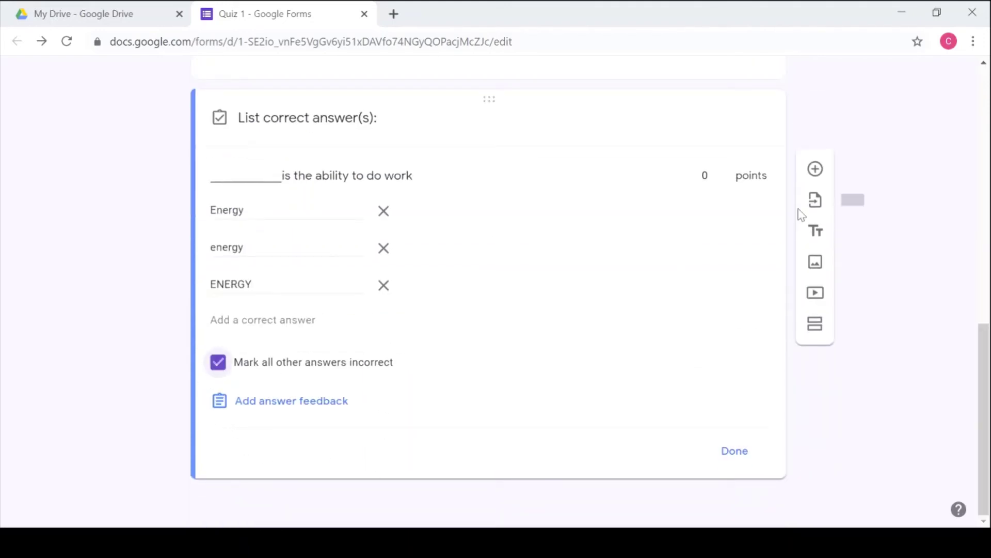
# Step: Give the fill-in question 2 points and make it required
pyautogui.click(710, 176)
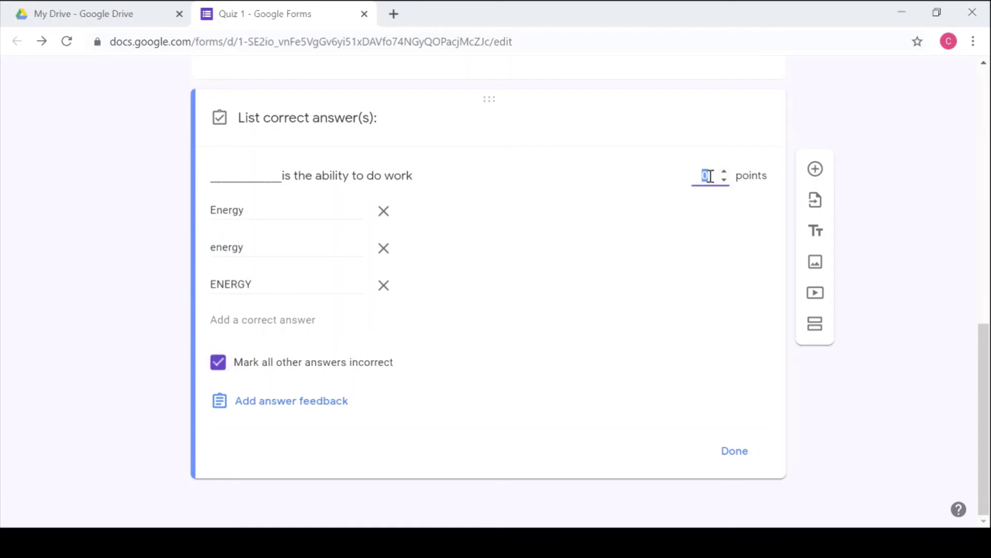
pyautogui.write('2')
pyautogui.click(736, 455)
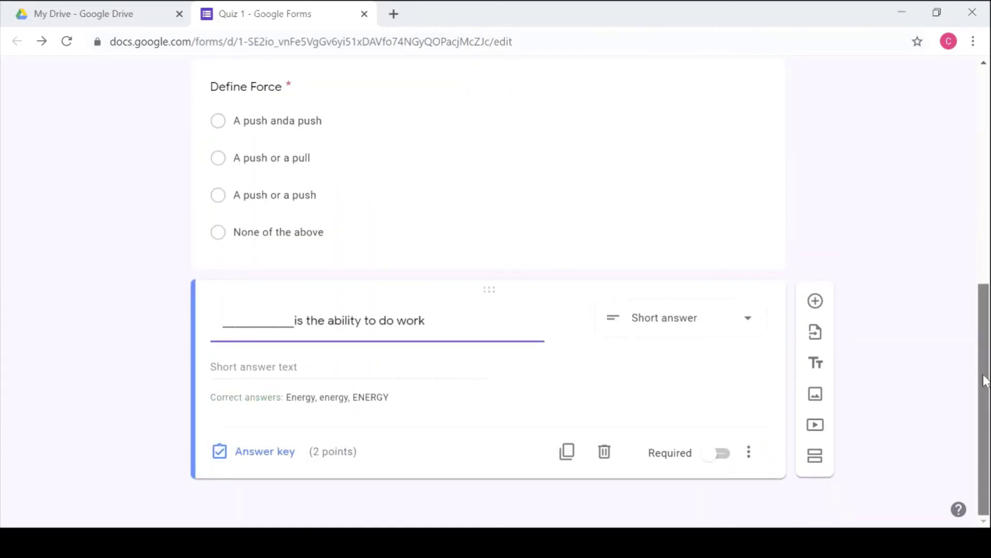
pyautogui.click(721, 458)
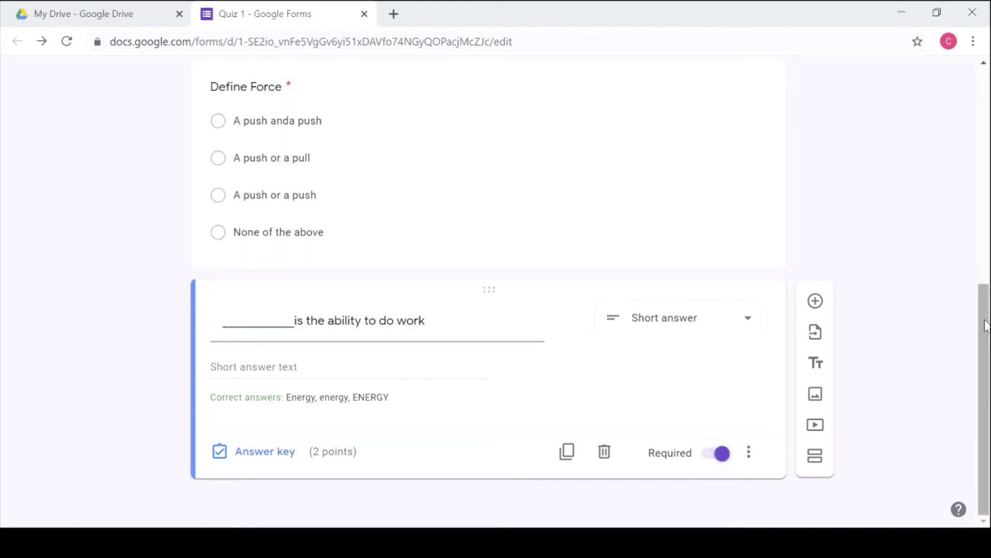
# Step: Add question '3. _________Is force per unit area' as a Dropdown question
pyautogui.click(815, 301)
pyautogui.write('3. ')
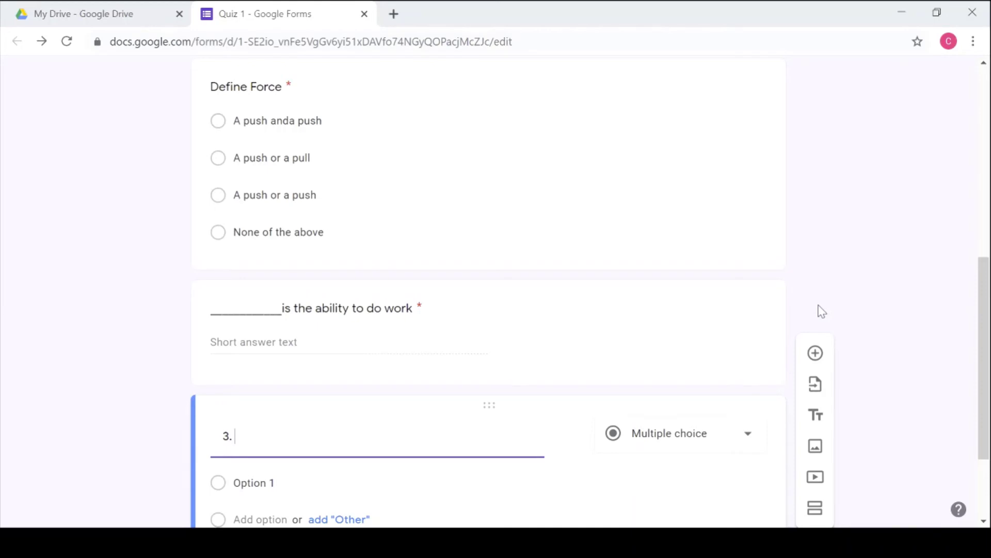
pyautogui.write('_________IS')
pyautogui.press('BackSpace')
pyautogui.write('s force per unit area')
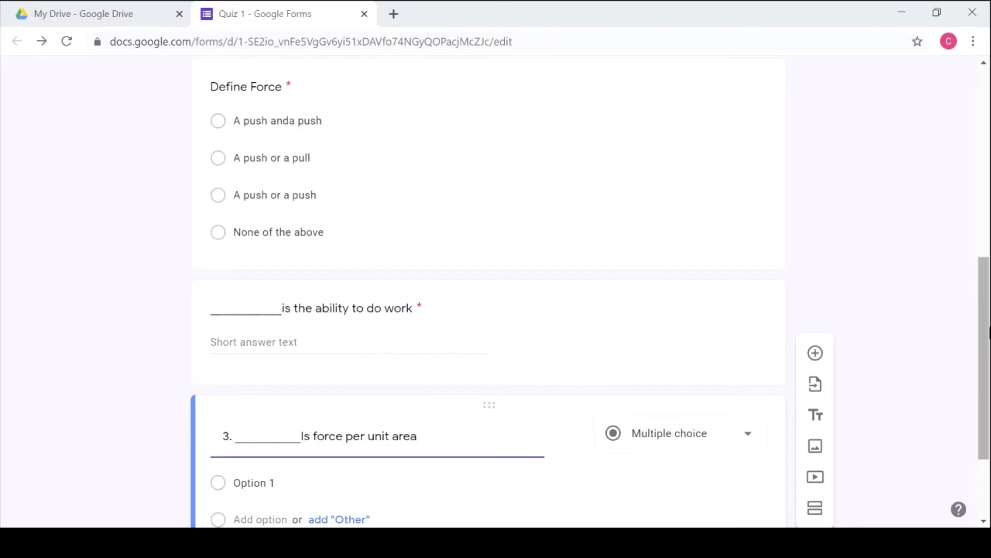
pyautogui.click(748, 434)
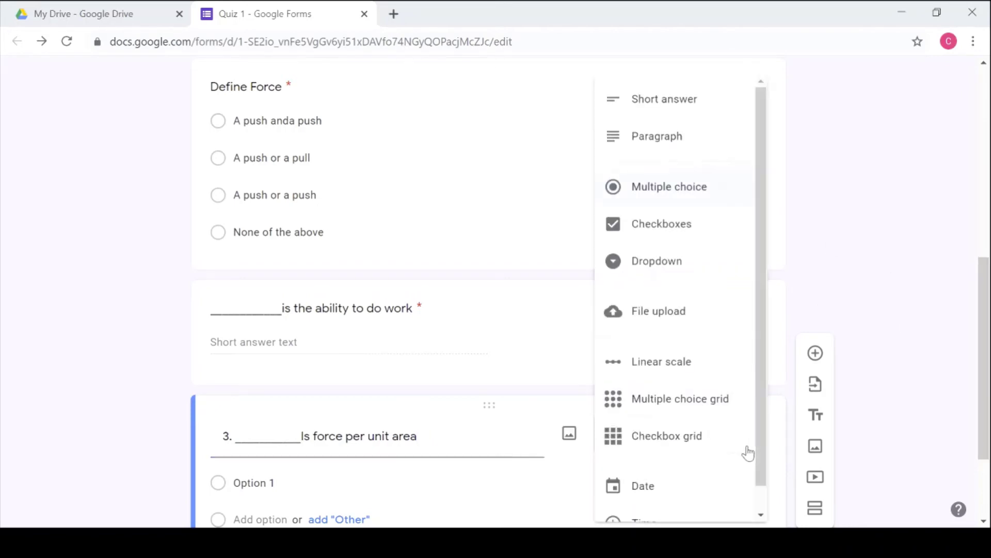
pyautogui.click(675, 277)
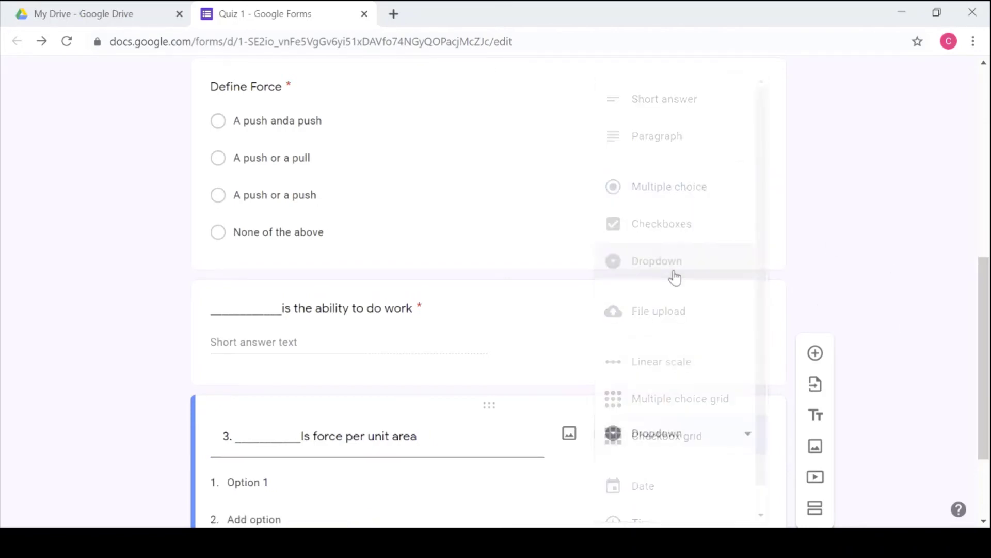
# Step: Enter the choices Force, Area, Pressure and None of the above
pyautogui.moveTo(984, 312); pyautogui.dragTo(984, 379)
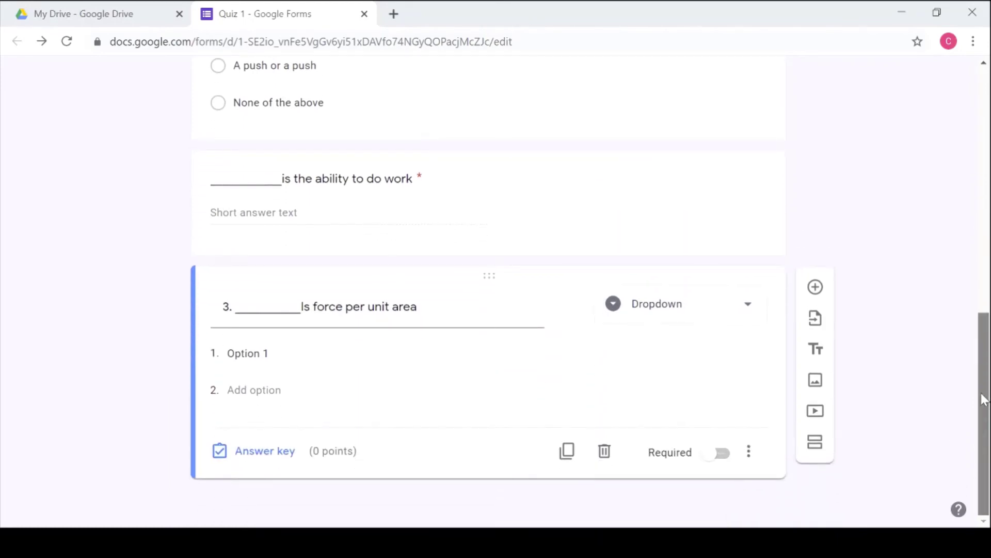
pyautogui.click(259, 363)
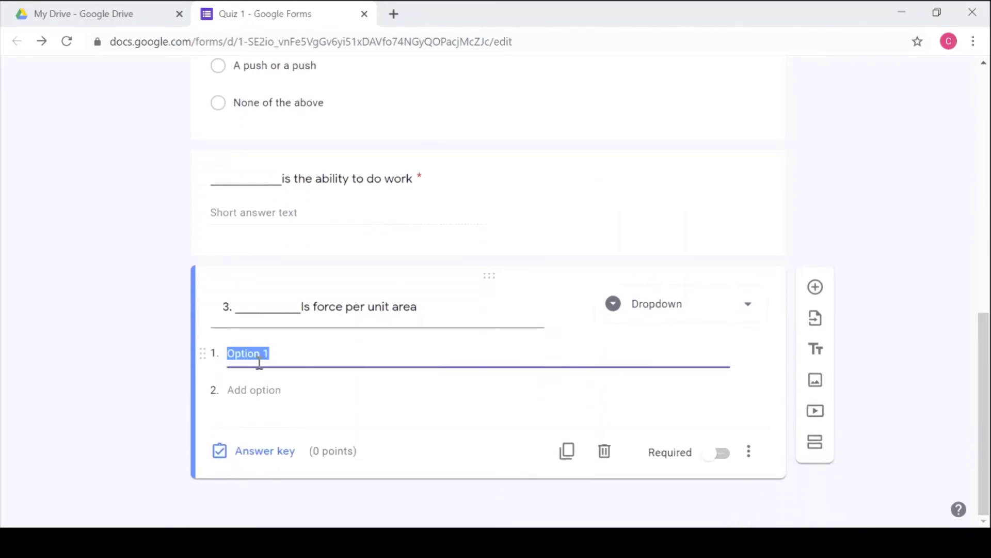
pyautogui.write('Force')
pyautogui.press('Return')
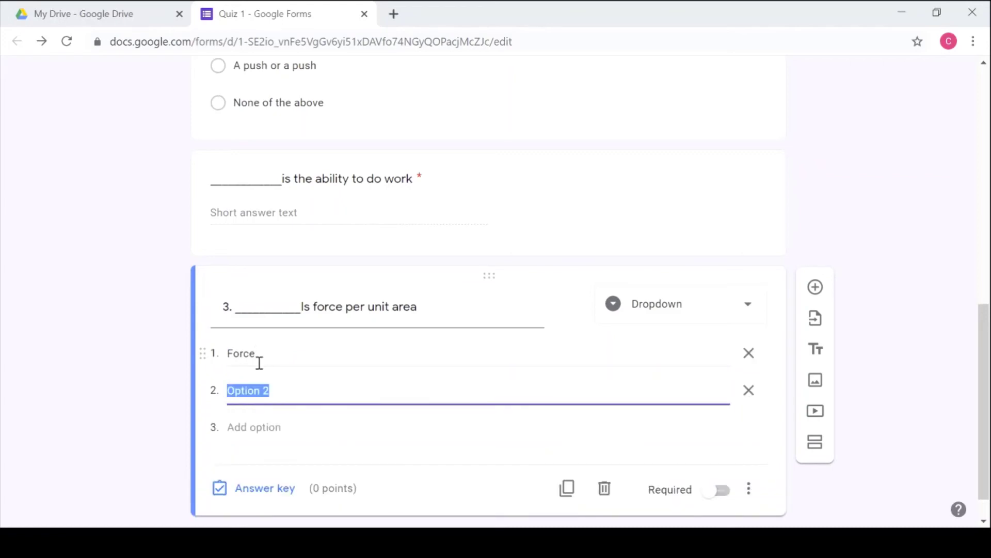
pyautogui.write('Area')
pyautogui.press('Return')
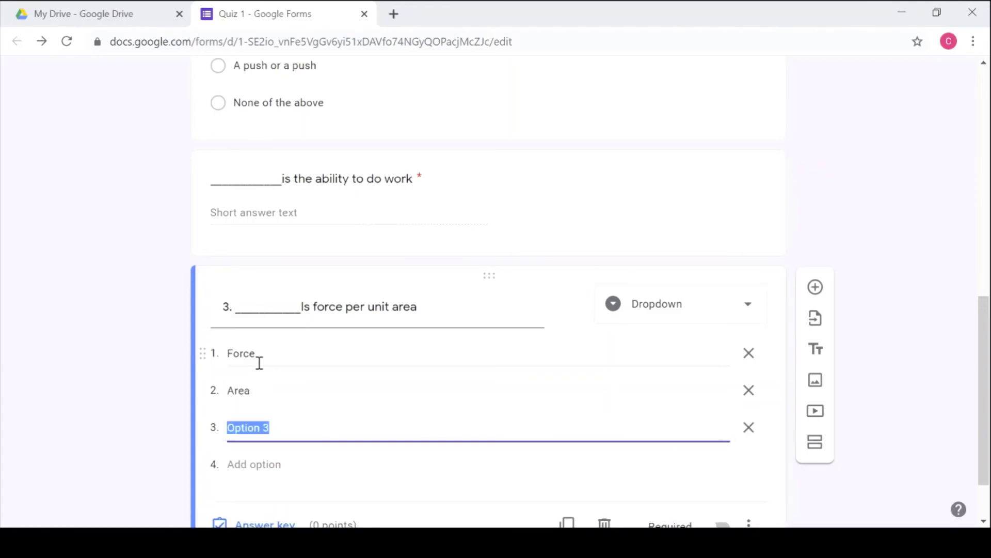
pyautogui.write('Presuure')
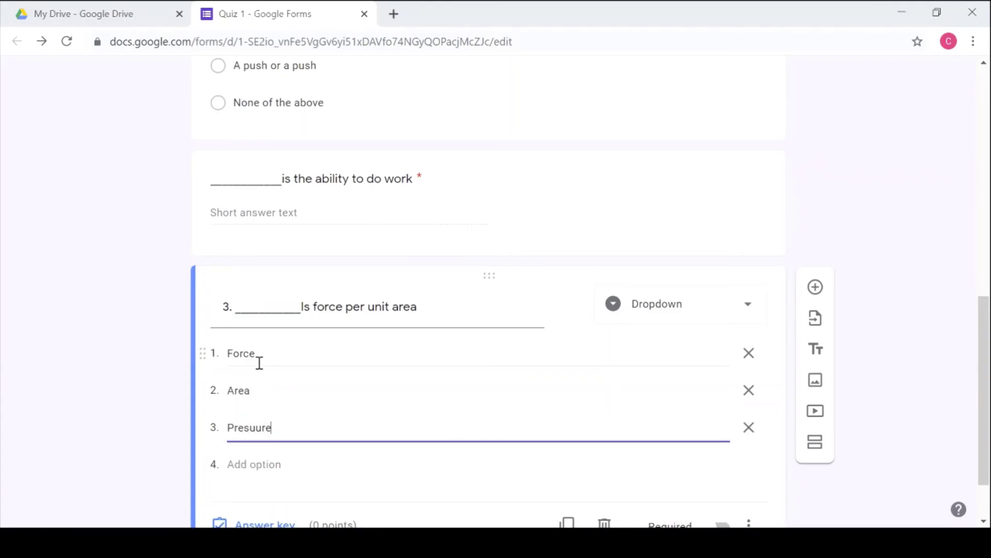
pyautogui.write('\\\\')
pyautogui.press('BackSpace')
pyautogui.press('BackSpace')
pyautogui.press('BackSpace')
pyautogui.press('BackSpace')
pyautogui.press('BackSpace')
pyautogui.press('BackSpace')
pyautogui.write('sre')
pyautogui.press('BackSpace')
pyautogui.press('BackSpace')
pyautogui.write('ure')
pyautogui.press('Return')
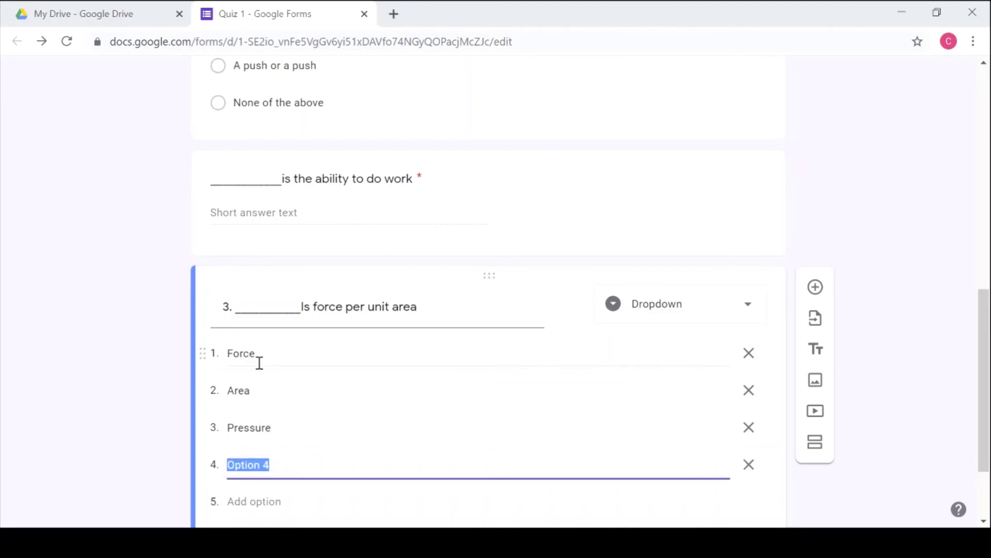
pyautogui.write('None')
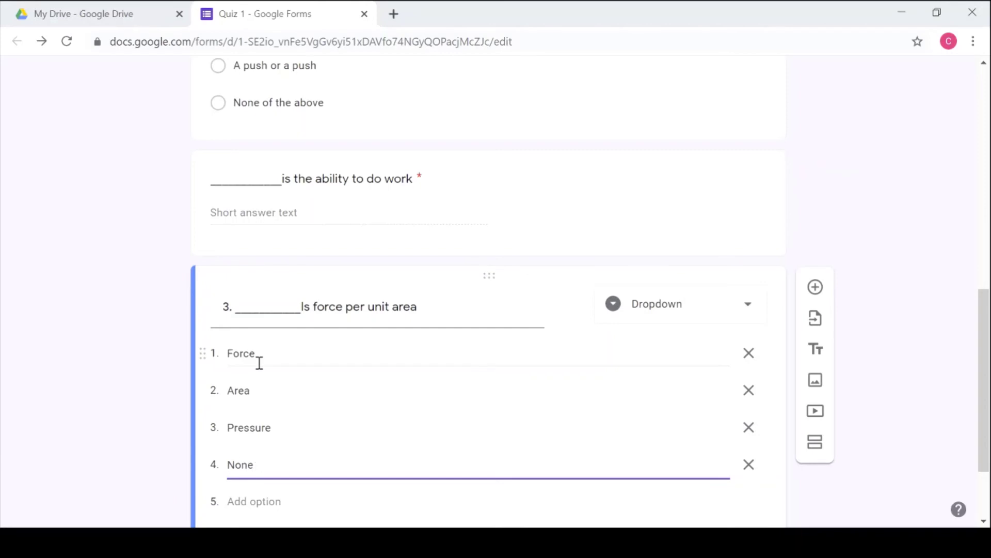
pyautogui.write(' of the above')
pyautogui.moveTo(986, 342); pyautogui.dragTo(985, 443)
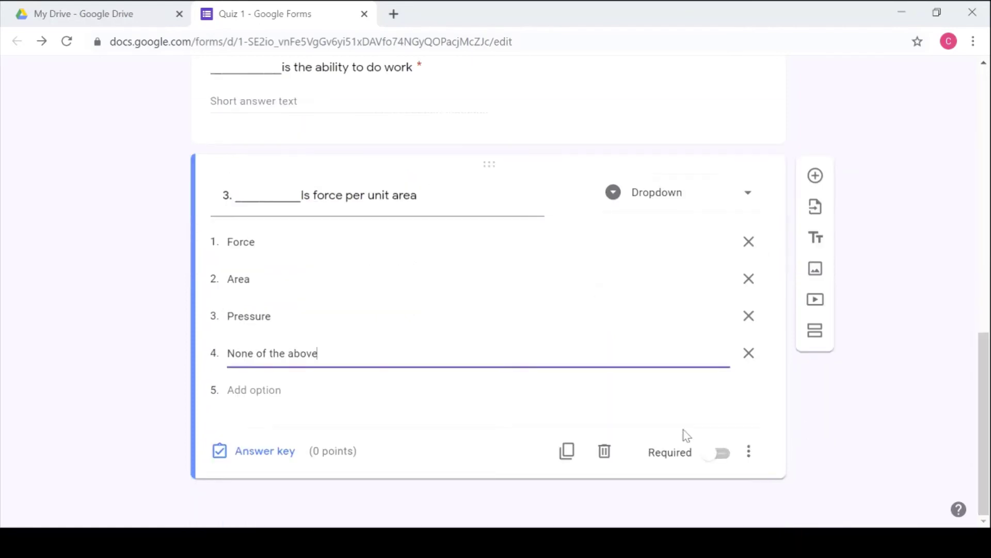
# Step: Mark Pressure correct for 2 points, make question 3 required, and add a new question
pyautogui.click(256, 451)
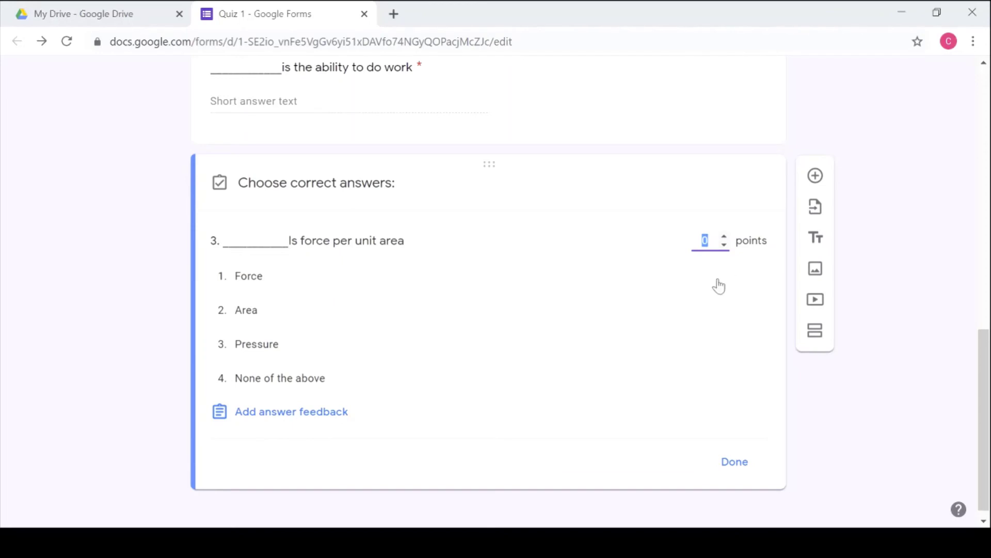
pyautogui.write('2')
pyautogui.click(265, 349)
pyautogui.click(736, 469)
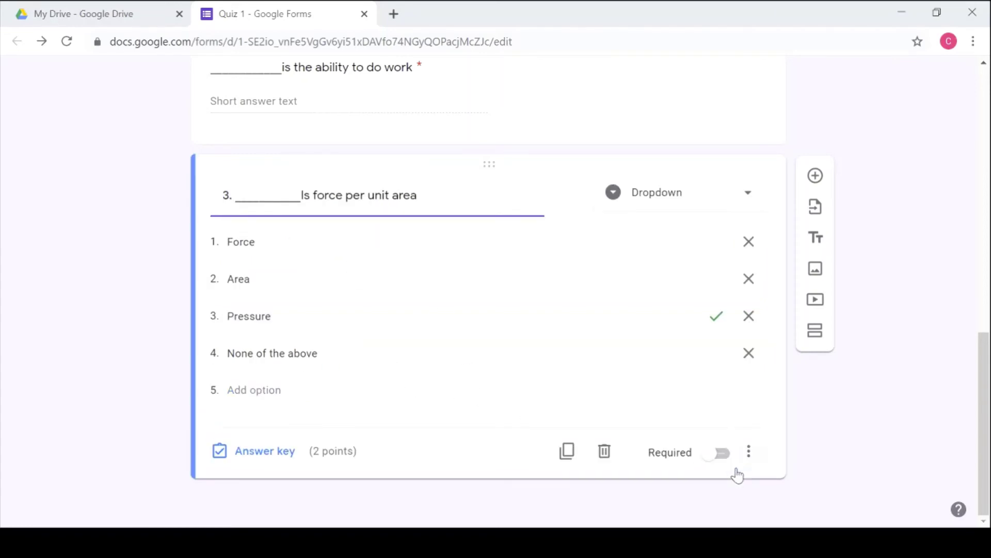
pyautogui.click(723, 457)
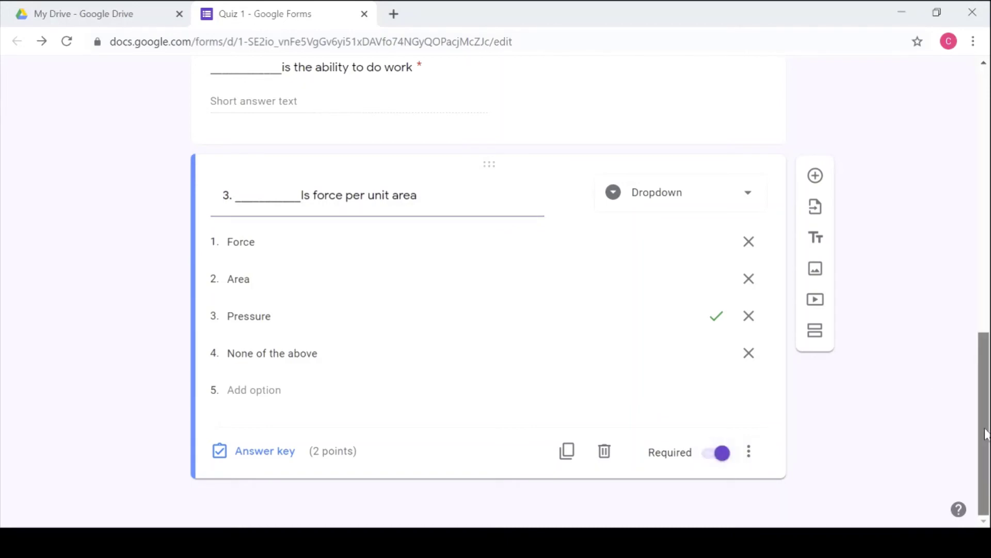
pyautogui.moveTo(986, 413); pyautogui.dragTo(989, 467)
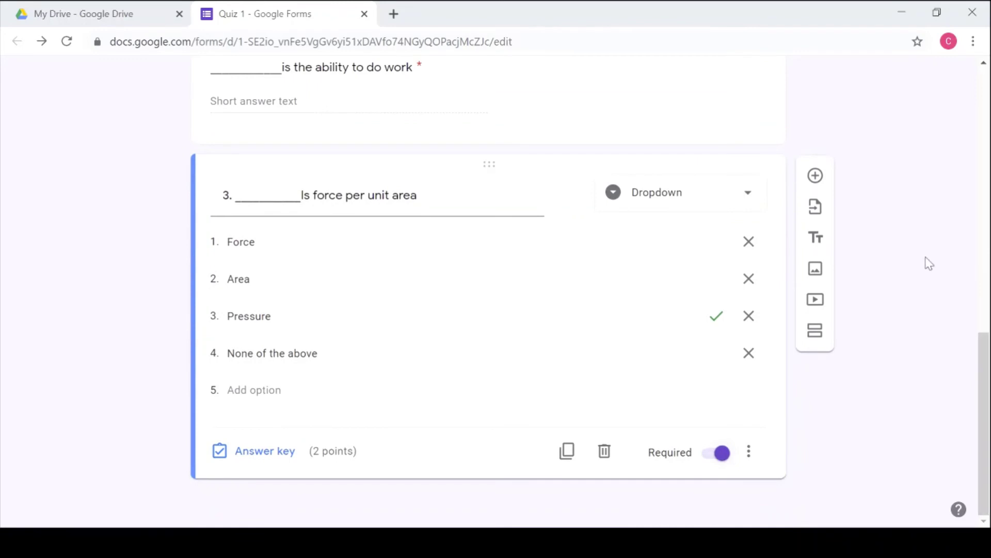
pyautogui.click(815, 176)
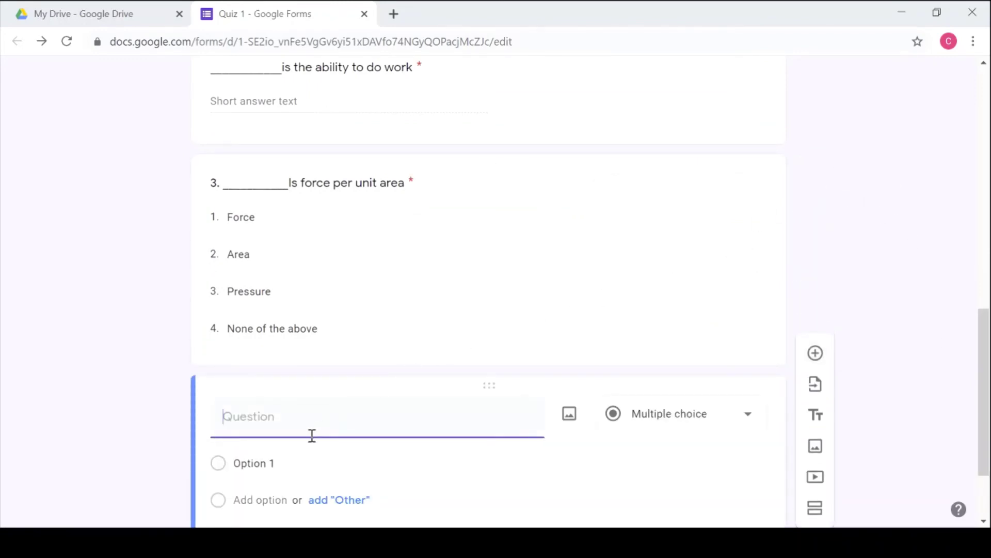
# Step: Begin question 4's text with '4.' and give it 3 points in the answer key
pyautogui.write('4.')
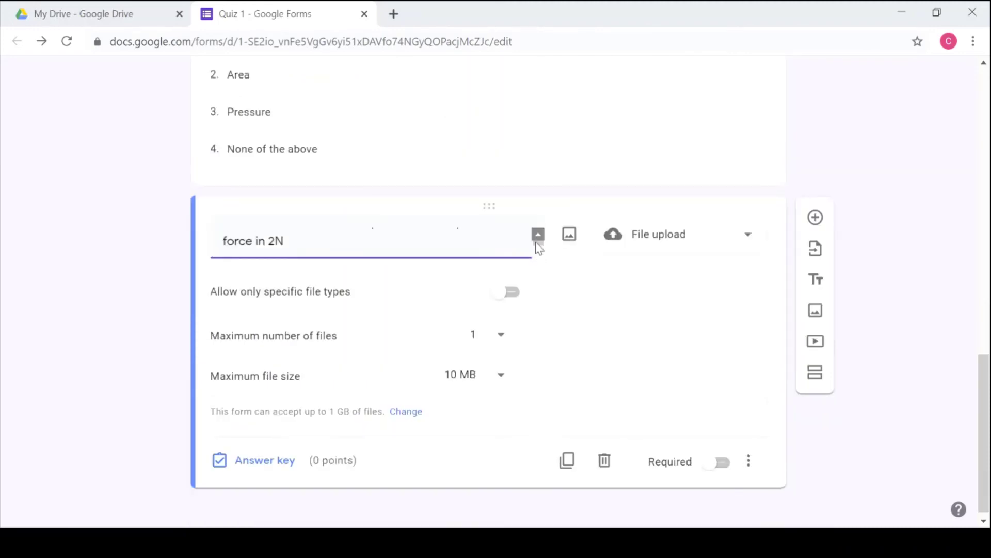
pyautogui.scroll(1, 536, 243)
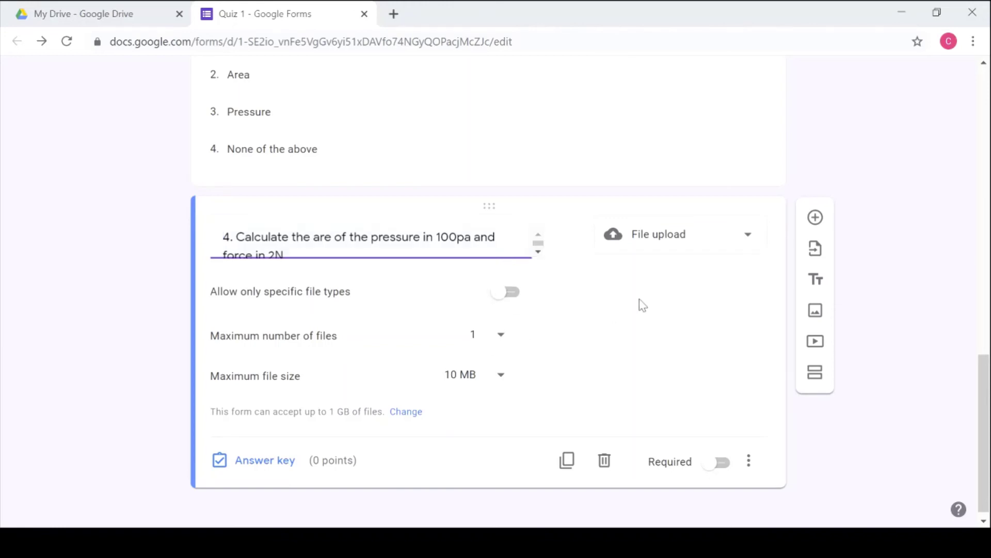
pyautogui.click(282, 469)
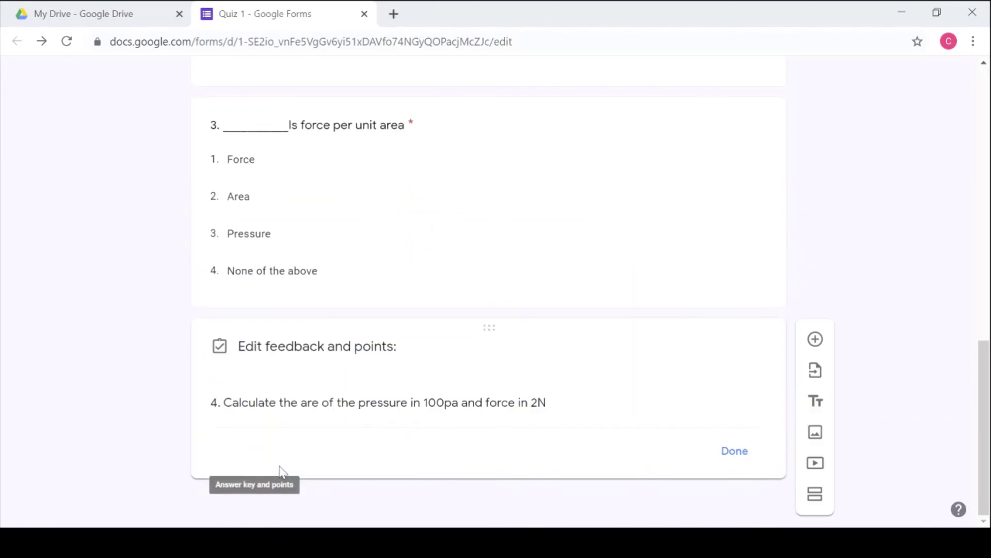
pyautogui.write('3')
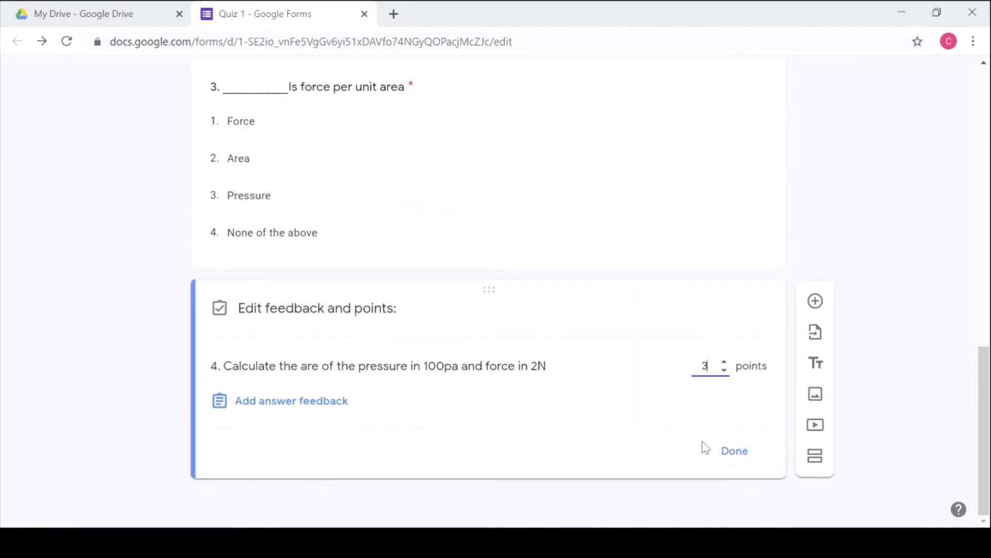
# Step: Save question 4's points and add question '5. March the types of energy and their sources'
pyautogui.click(737, 463)
pyautogui.click(815, 301)
pyautogui.write('5')
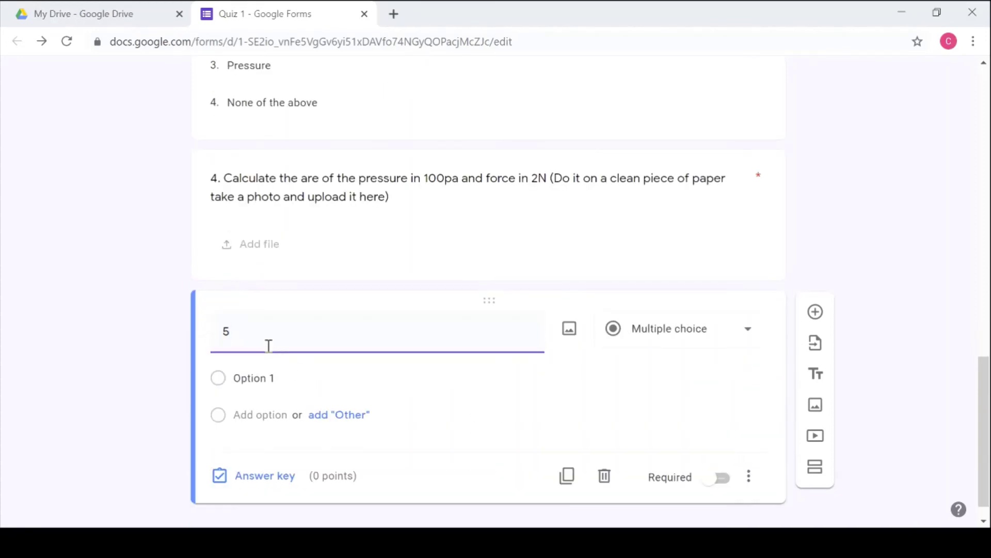
pyautogui.write('. March the types of enery')
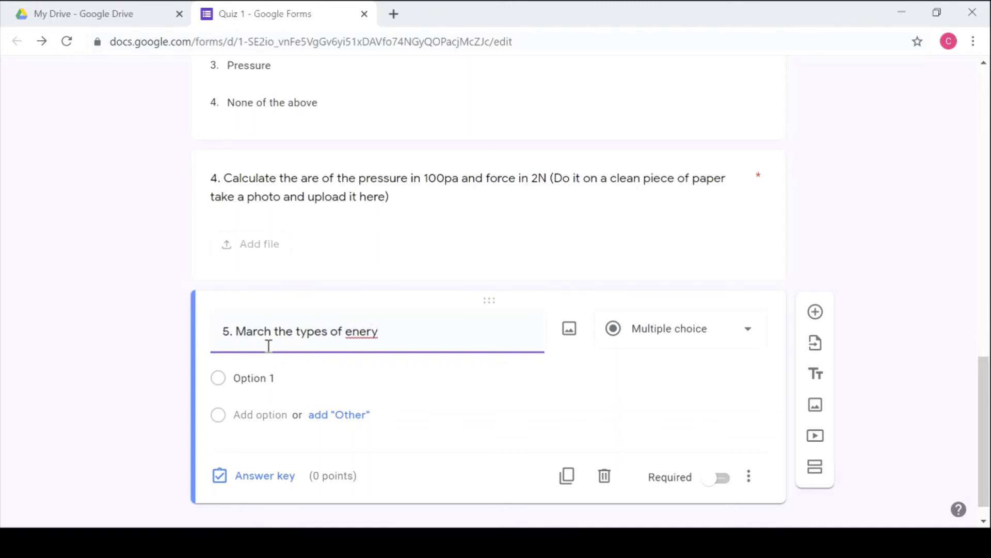
pyautogui.press('BackSpace')
pyautogui.press('BackSpace')
pyautogui.write('gy and their')
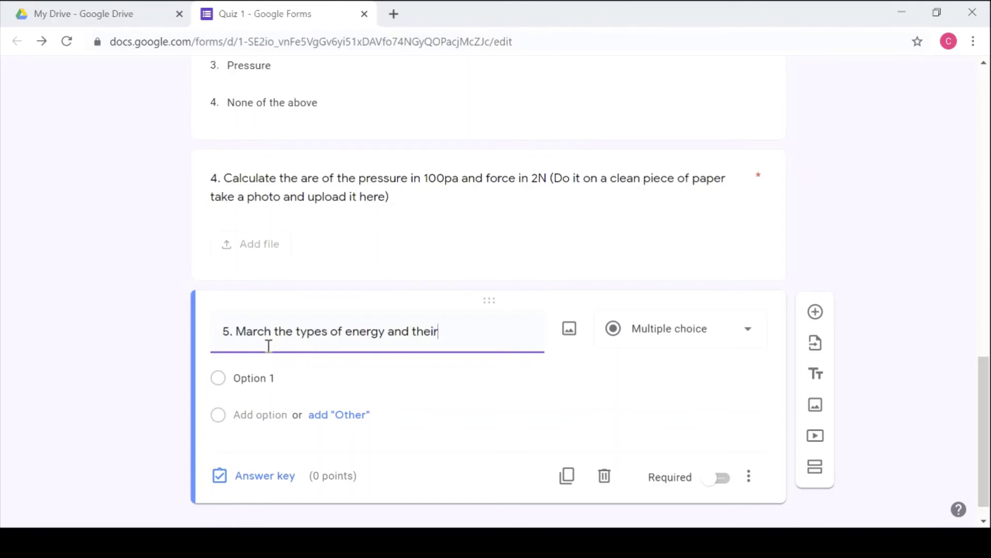
pyautogui.write(' sources')
pyautogui.click(746, 343)
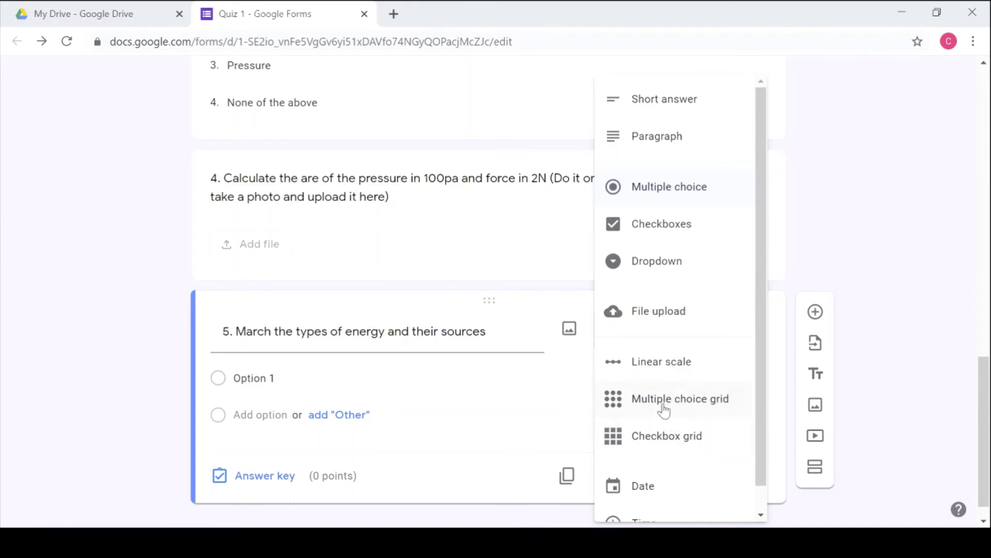
# Step: Make question 5 a multiple choice grid with rows Solar energy and chemical energy
pyautogui.click(686, 416)
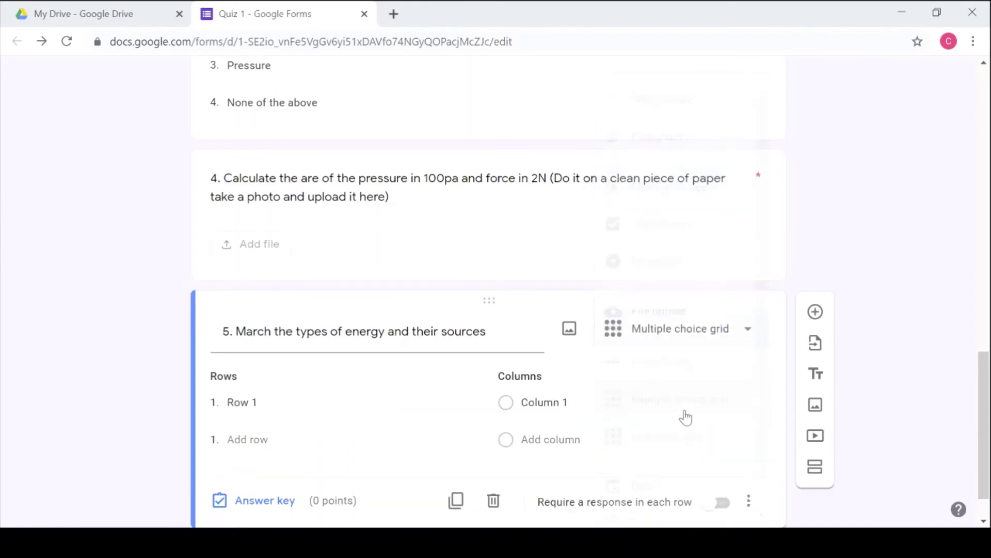
pyautogui.click(254, 414)
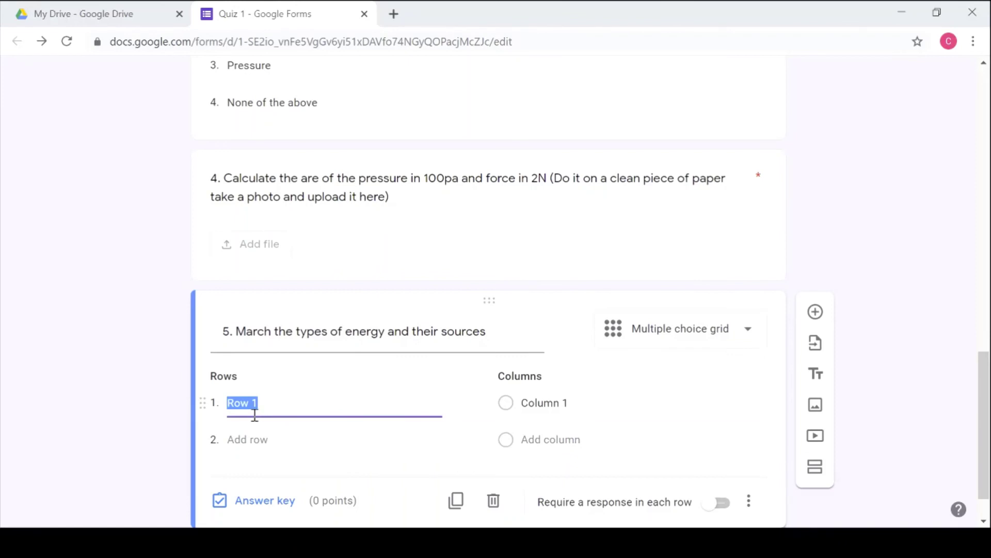
pyautogui.write('Slar')
pyautogui.press('BackSpace')
pyautogui.press('BackSpace')
pyautogui.press('BackSpace')
pyautogui.write('olar energy')
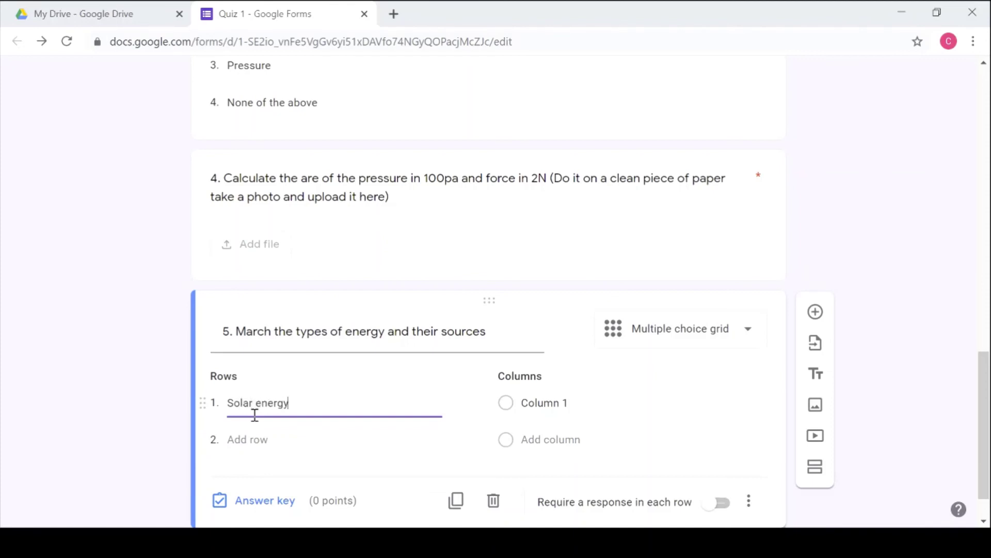
pyautogui.press('Return')
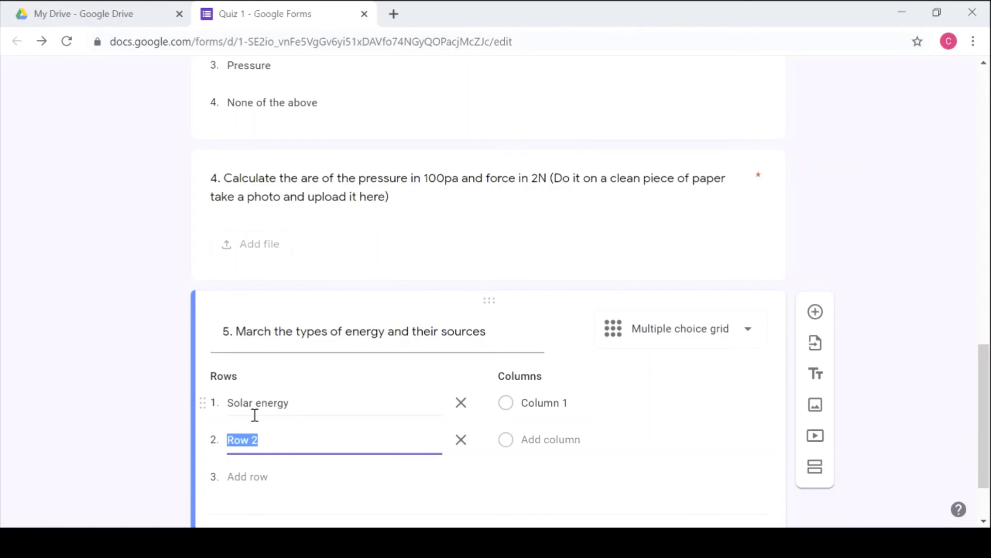
pyautogui.write('chemical energy')
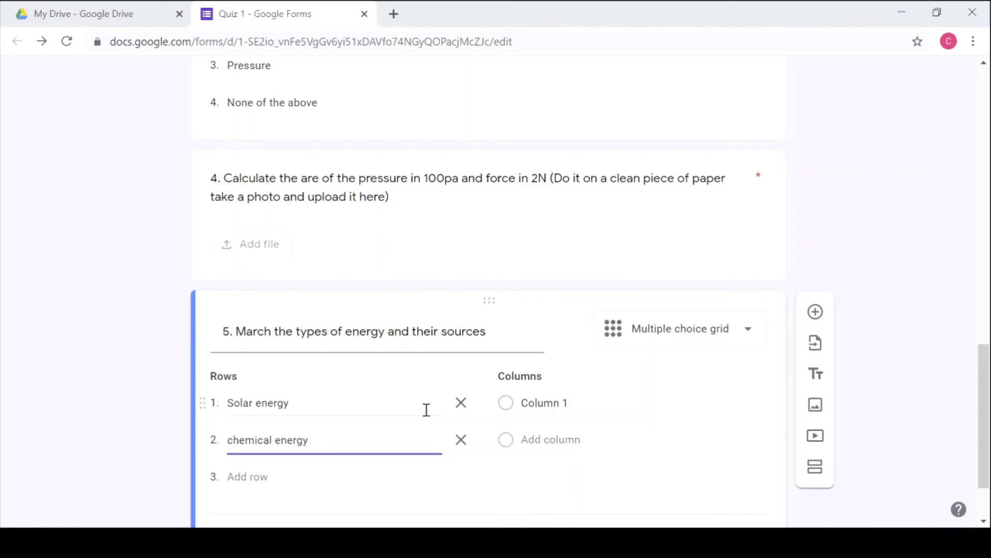
# Step: Add the grid columns 'Food or fuels' and 'sun'
pyautogui.click(569, 406)
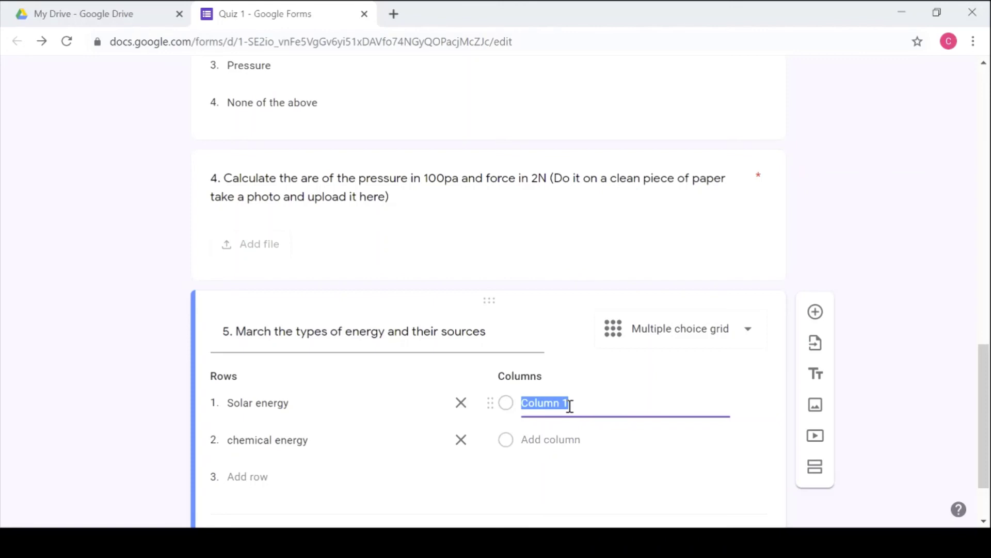
pyautogui.write('Foo')
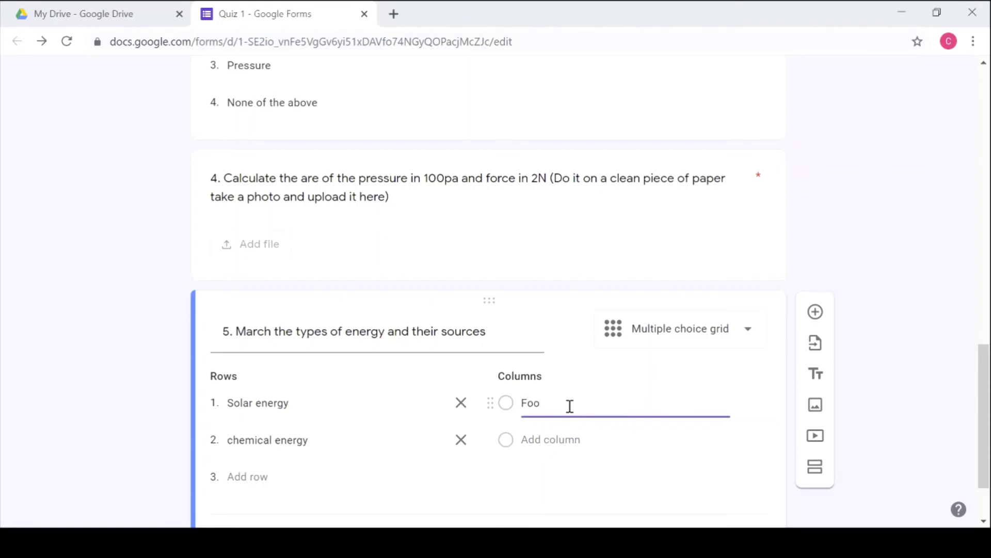
pyautogui.write('d or fuels')
pyautogui.click(557, 452)
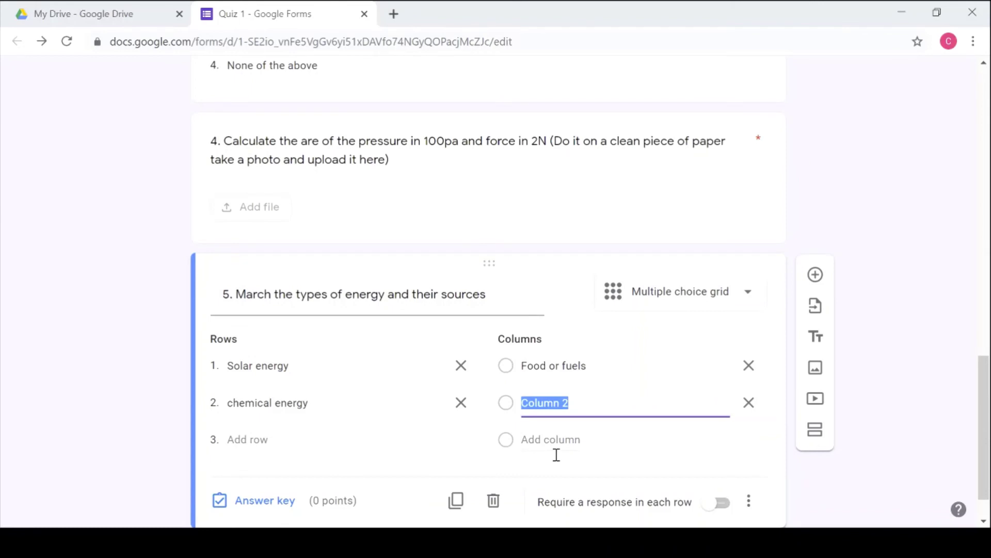
pyautogui.write('sun')
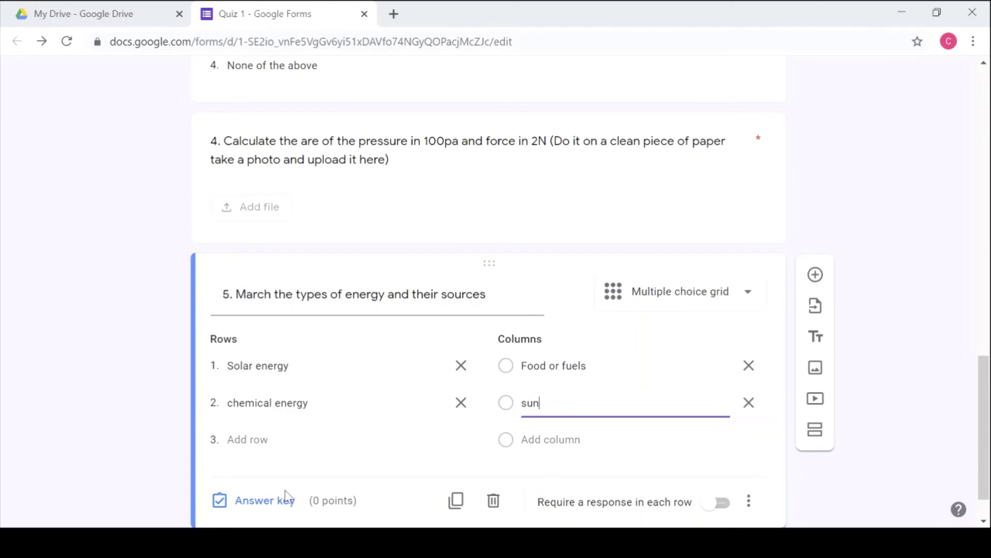
pyautogui.click(265, 500)
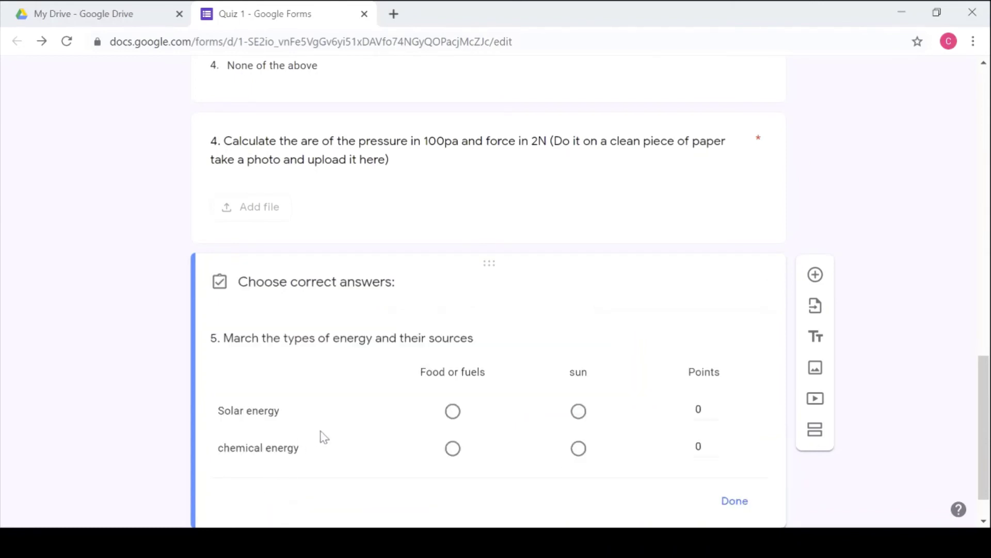
# Step: Mark sun correct for Solar energy at 1 point and require a response in each row
pyautogui.click(579, 413)
pyautogui.click(701, 412)
pyautogui.press('BackSpace')
pyautogui.write('1')
pyautogui.press('Tab')
pyautogui.click(737, 504)
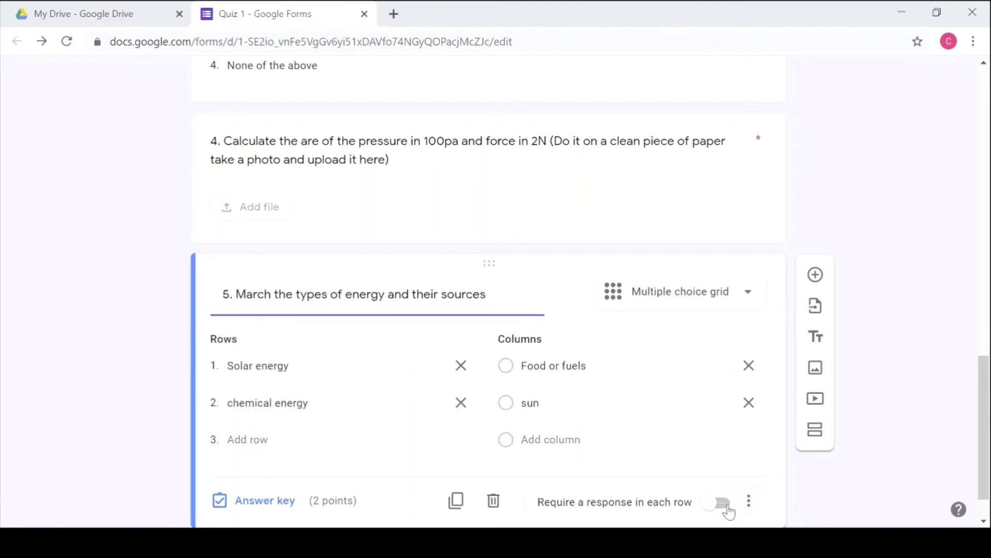
pyautogui.click(718, 504)
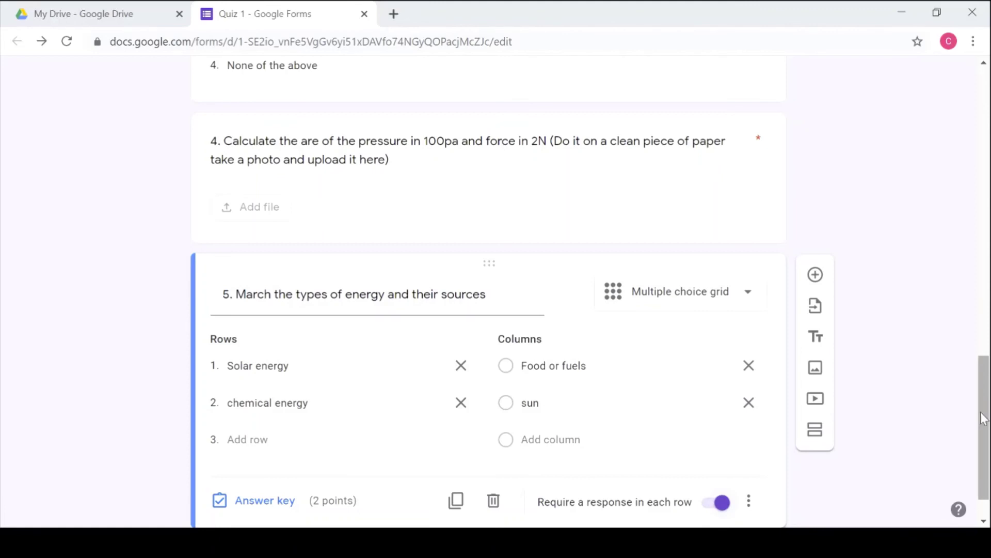
pyautogui.moveTo(986, 421); pyautogui.dragTo(989, 107)
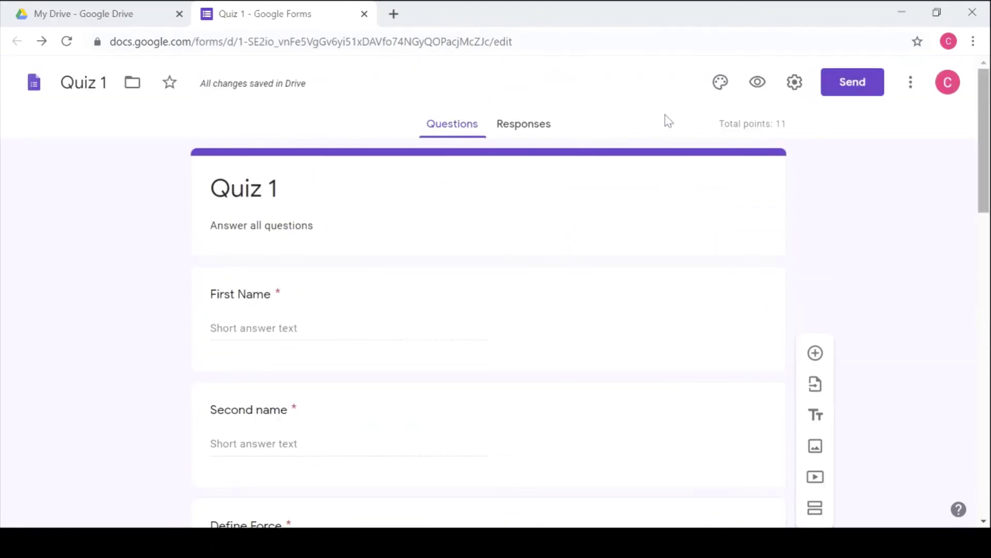
pyautogui.click(758, 83)
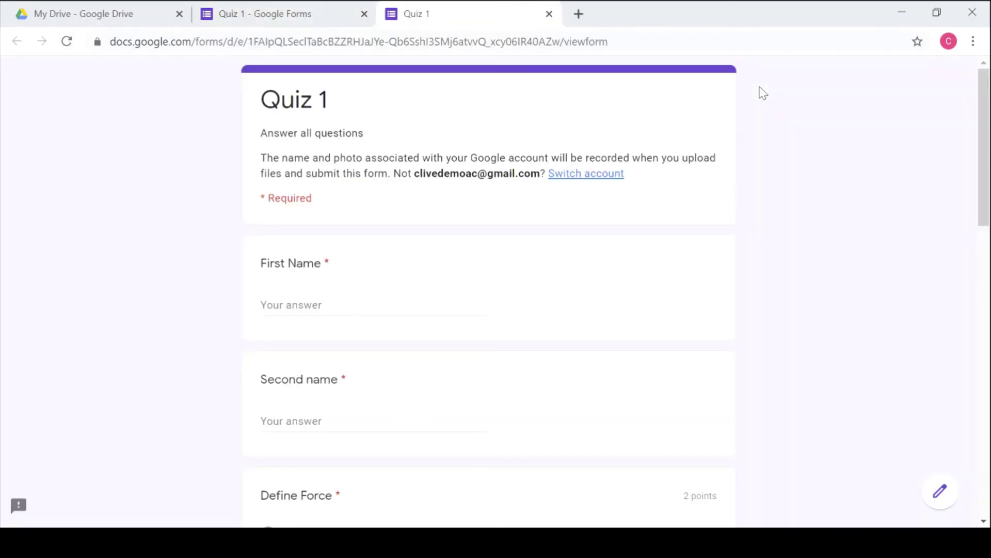
pyautogui.click(328, 304)
pyautogui.click(302, 421)
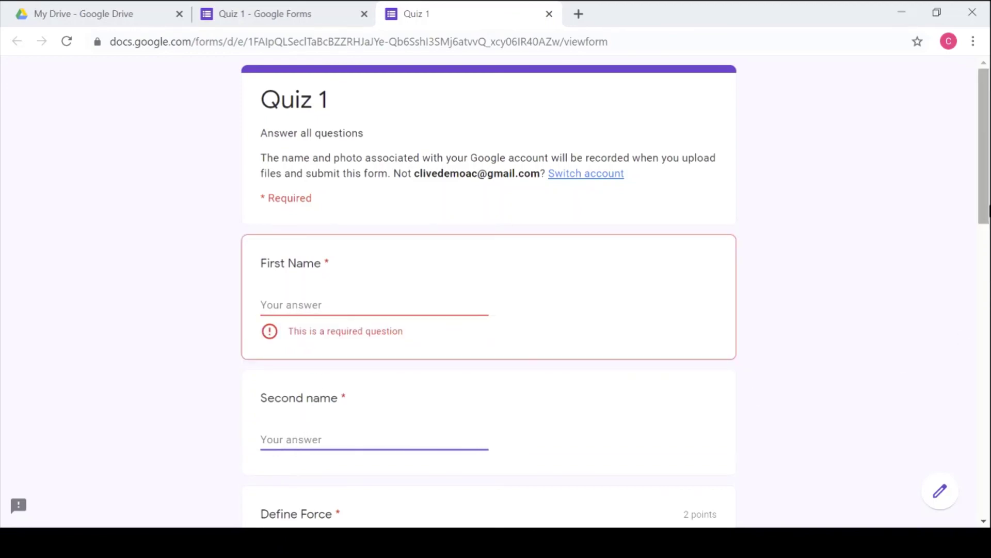
pyautogui.moveTo(988, 212); pyautogui.dragTo(987, 321)
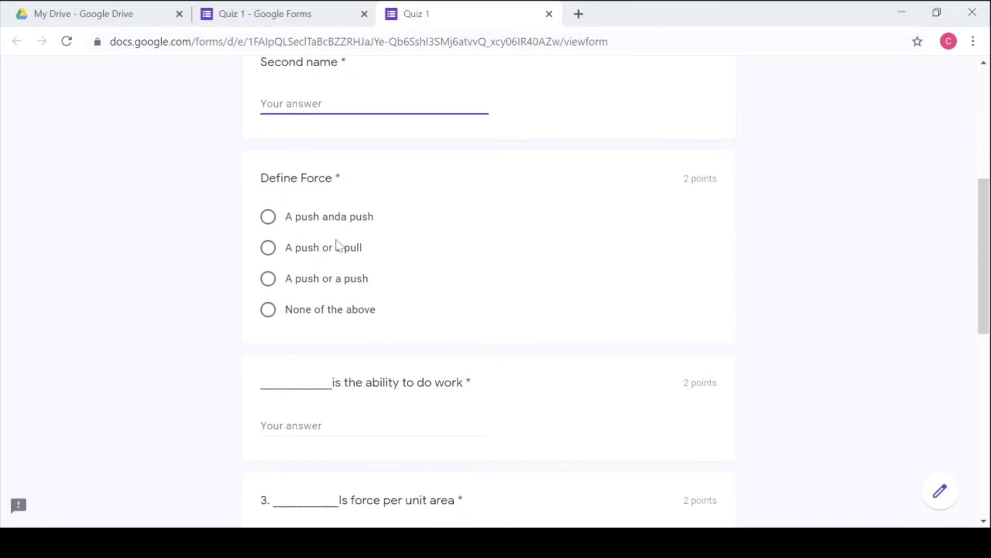
pyautogui.click(269, 250)
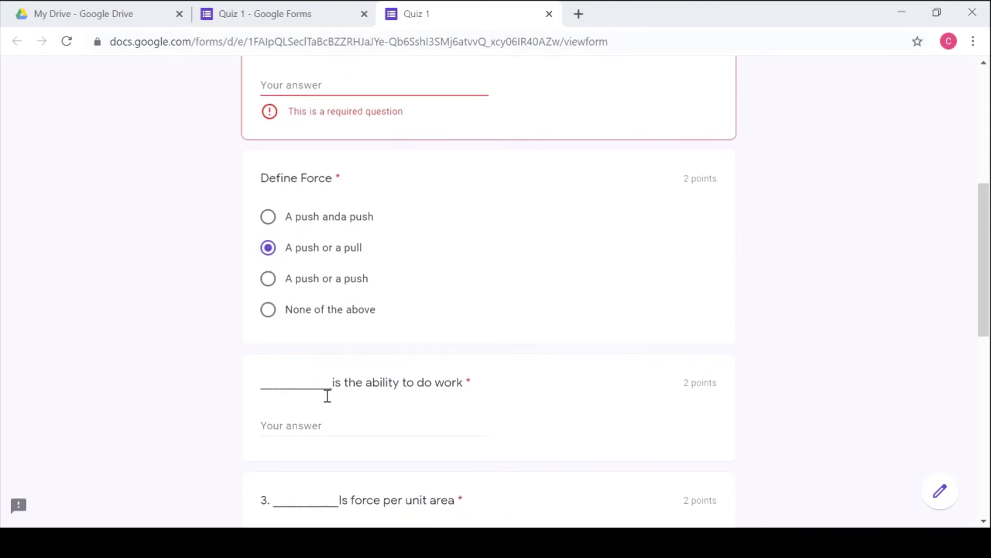
pyautogui.click(314, 427)
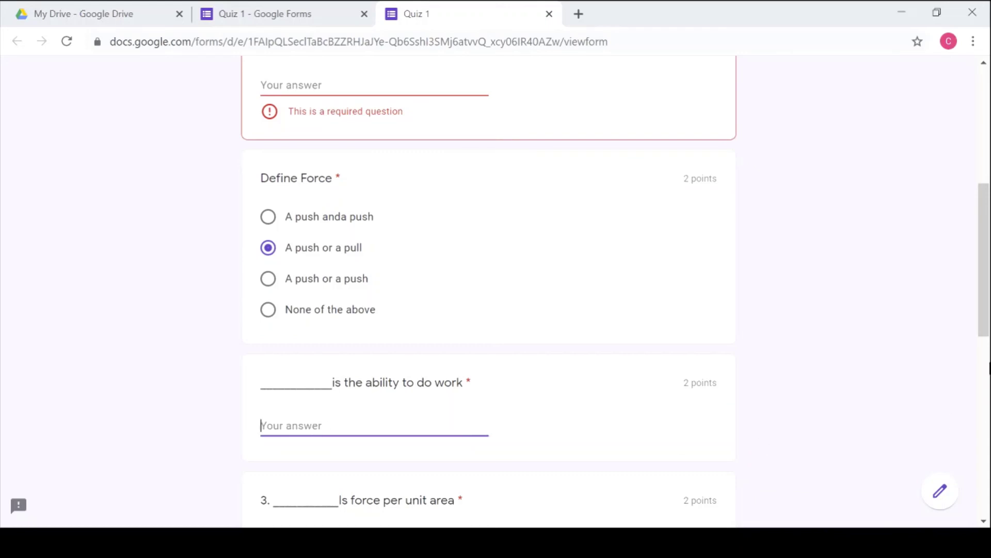
pyautogui.scroll(-5, 330, 221)
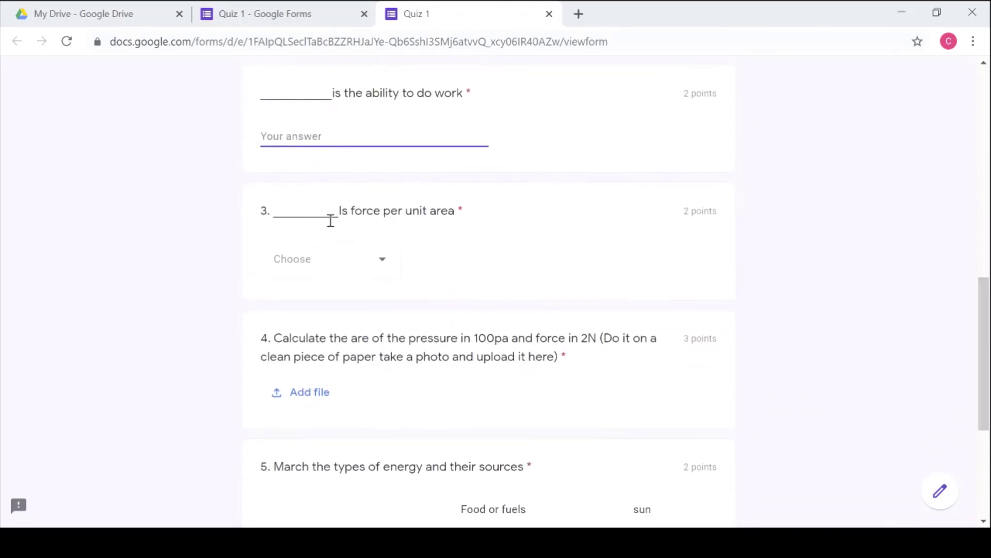
pyautogui.click(374, 267)
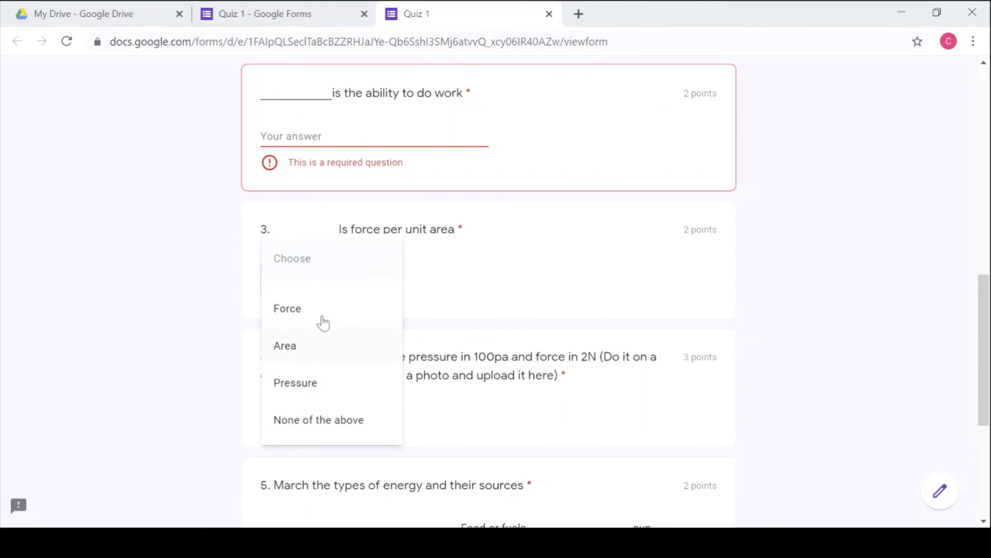
pyautogui.click(665, 293)
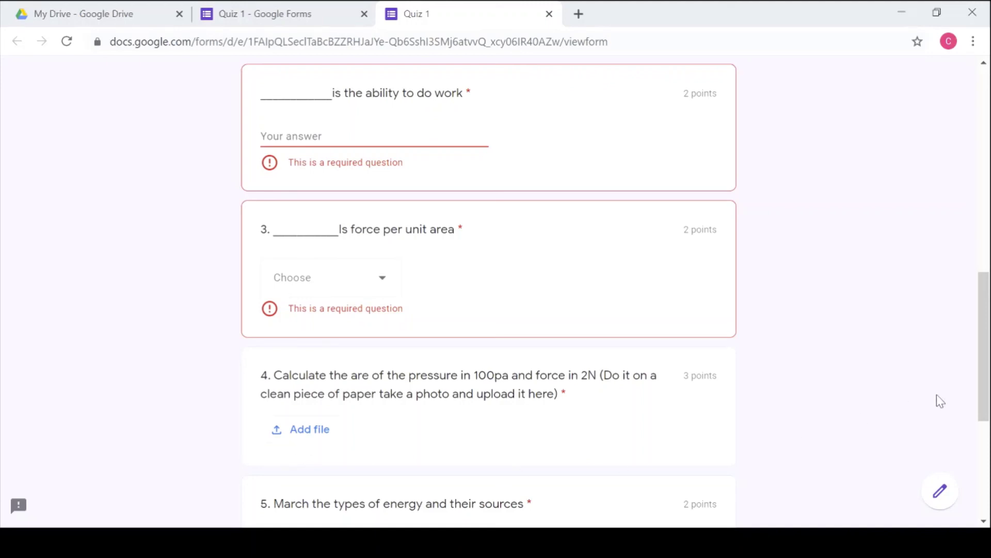
pyautogui.moveTo(981, 395); pyautogui.dragTo(980, 475)
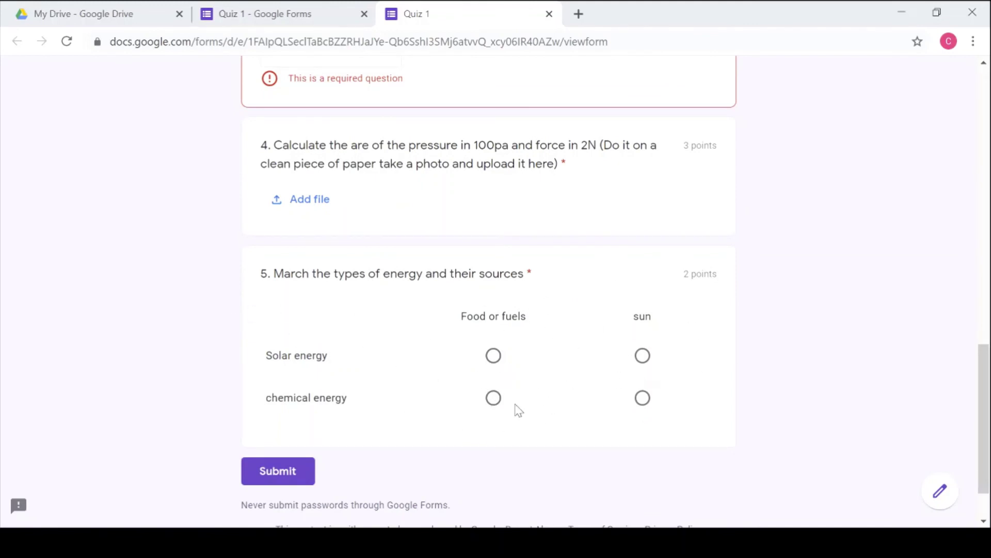
pyautogui.hotkey('ctrl', 'w')
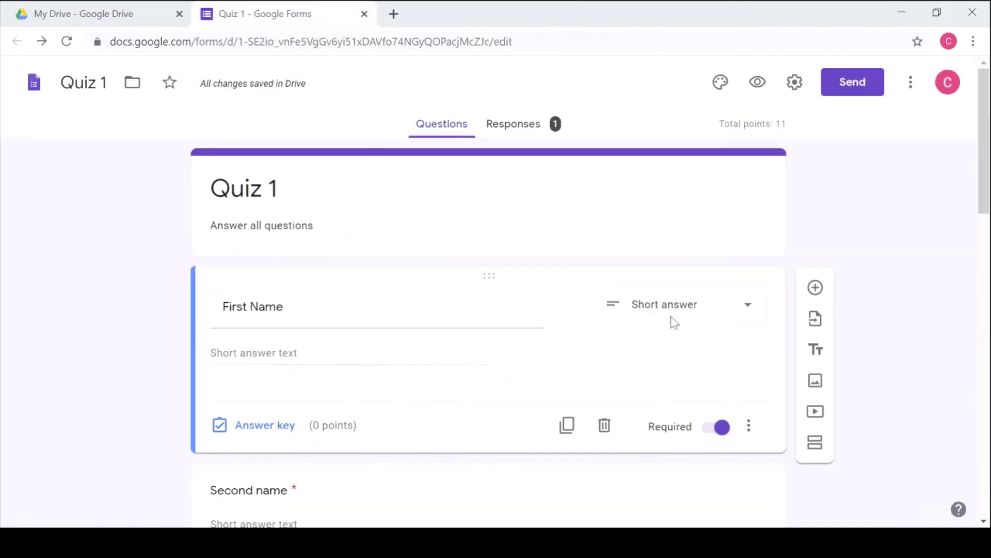
# Step: In the form's Settings, toggle collecting respondents' email addresses on and off, leaving it off
pyautogui.click(795, 86)
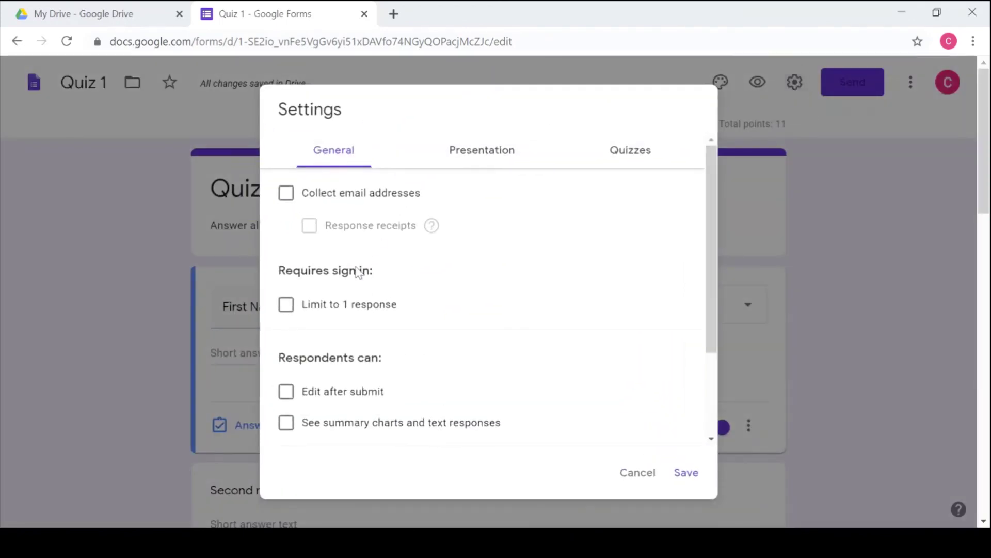
pyautogui.click(288, 201)
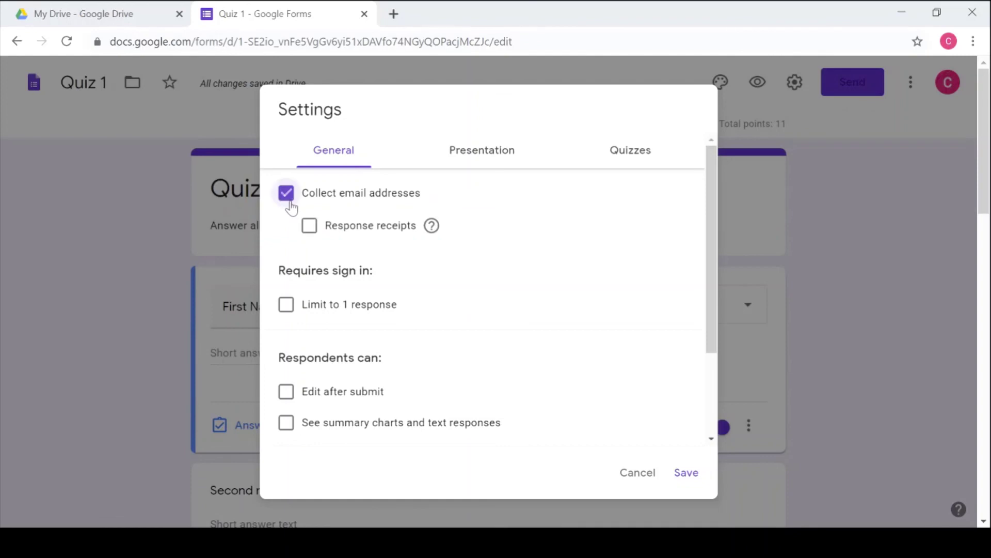
pyautogui.click(289, 201)
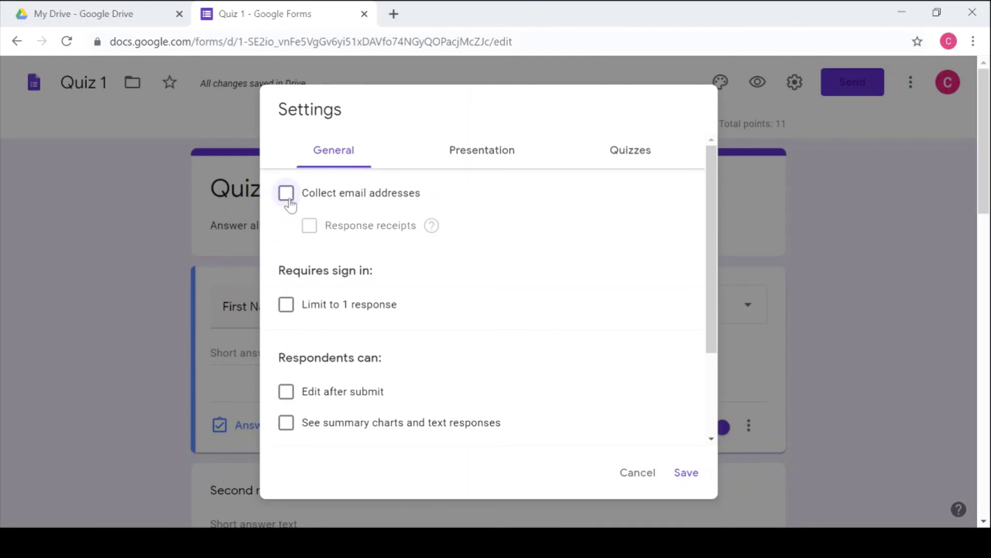
pyautogui.click(289, 203)
pyautogui.click(288, 200)
# Step: Toggle editing after submit and showing summary charts on and off, leaving both disabled
pyautogui.click(286, 393)
pyautogui.click(285, 397)
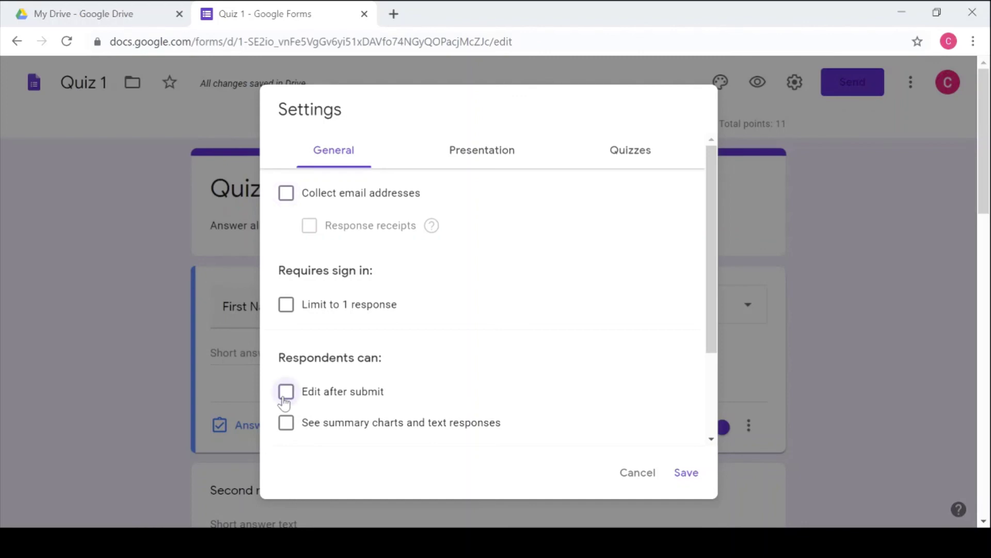
pyautogui.click(293, 436)
pyautogui.click(292, 436)
pyautogui.click(494, 160)
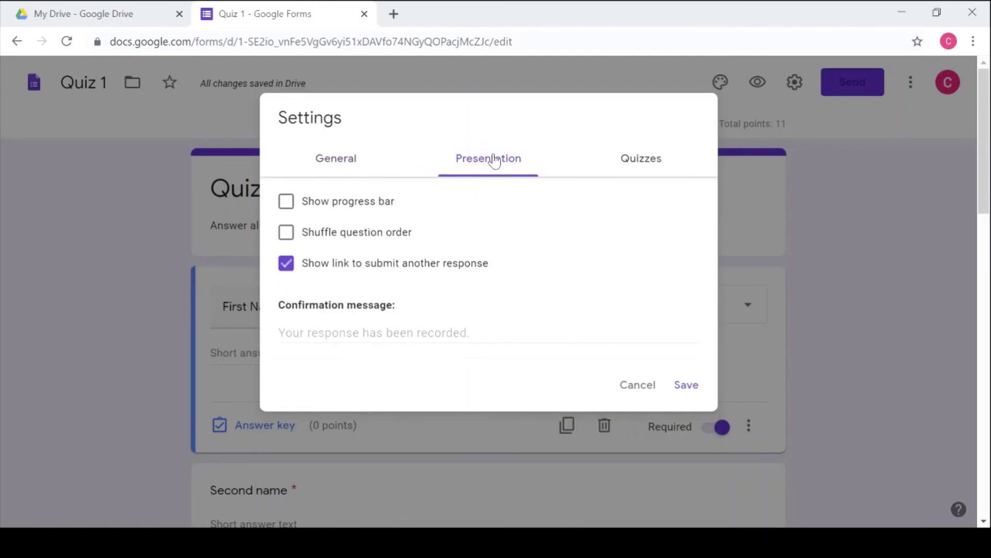
# Step: Try the progress bar and question shuffling options, leaving both switched off
pyautogui.click(341, 209)
pyautogui.click(291, 212)
pyautogui.click(302, 245)
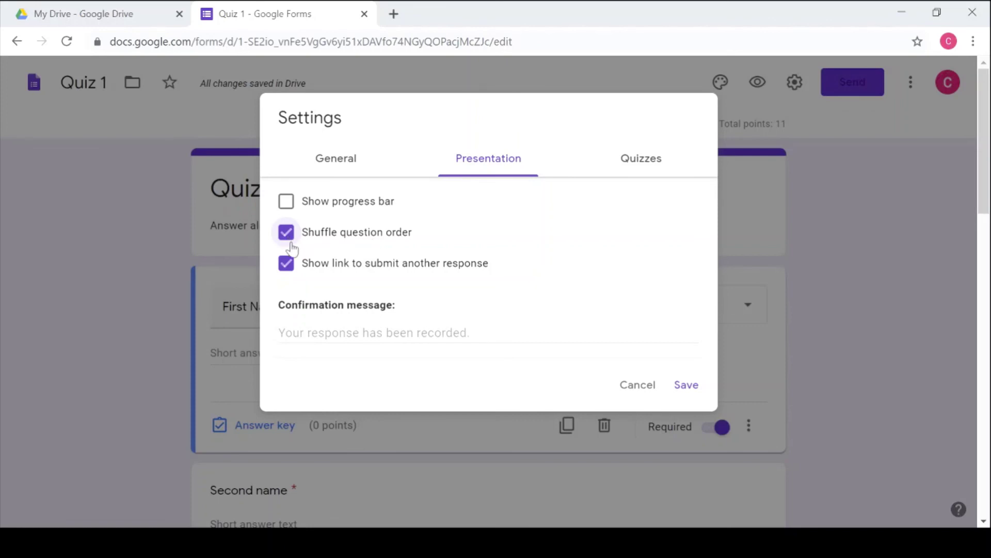
pyautogui.click(287, 234)
# Step: Hide the submit-another-response link and set the confirmation message to 'thank you for answering'
pyautogui.click(286, 266)
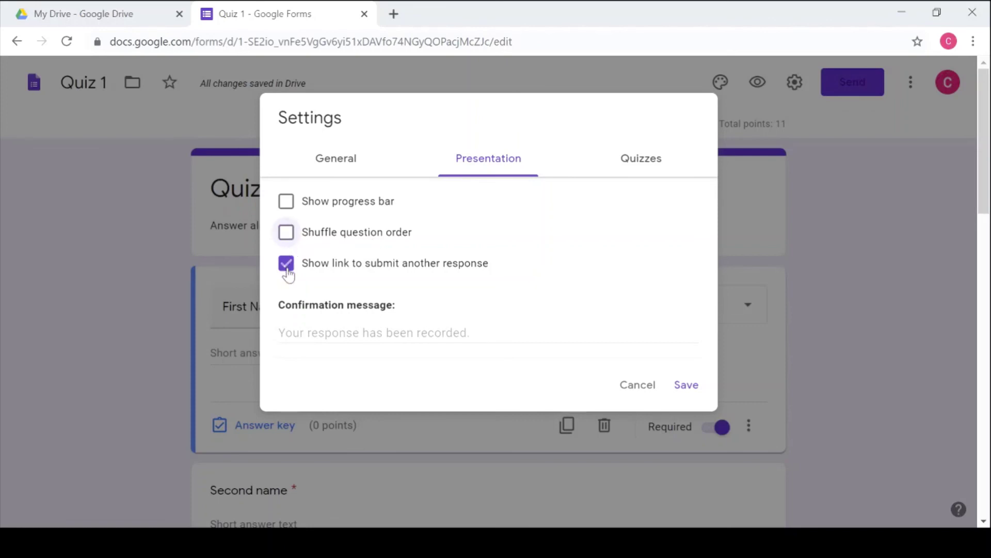
pyautogui.click(310, 343)
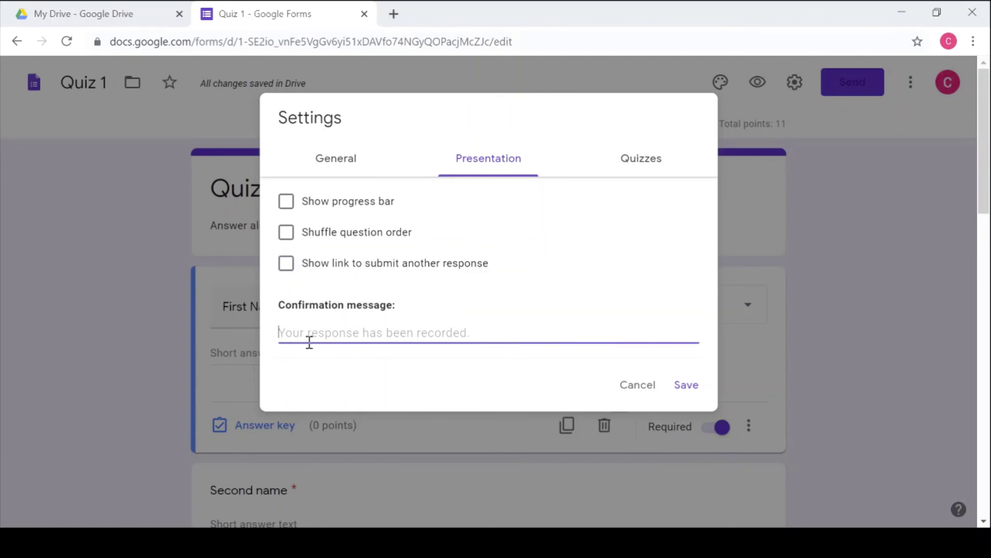
pyautogui.write('thank you for an')
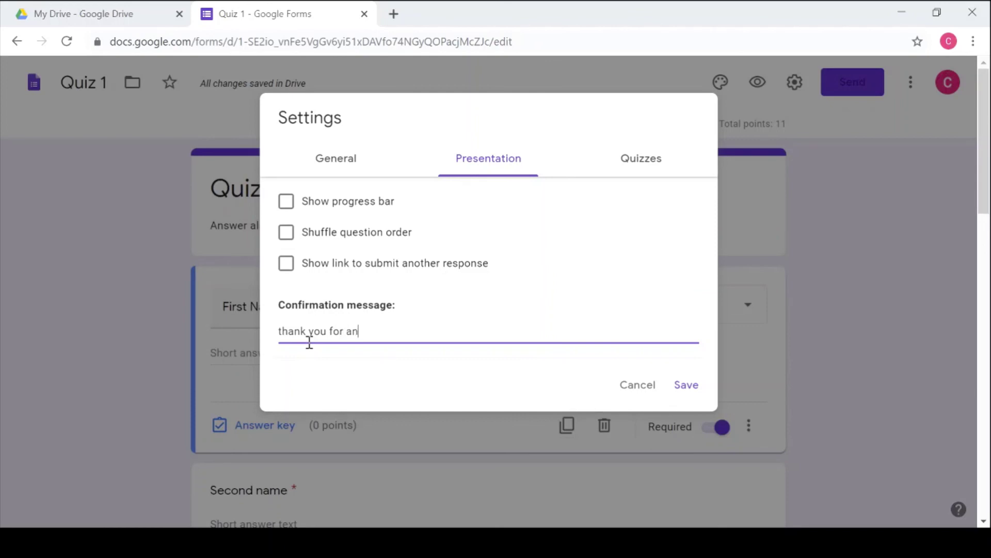
pyautogui.write('swerimg')
pyautogui.click(645, 176)
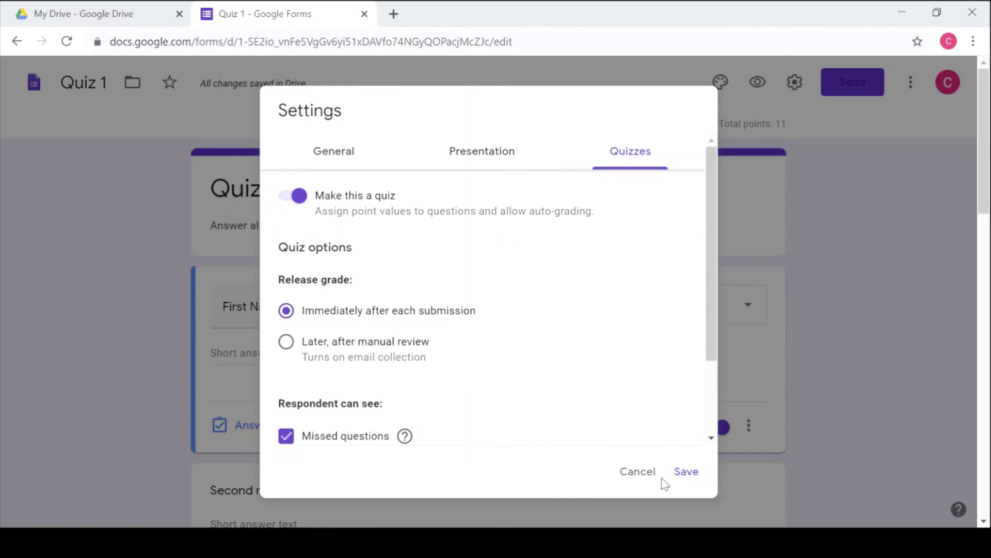
# Step: Save the Quiz 1 settings changes and close the dialog
pyautogui.click(689, 474)
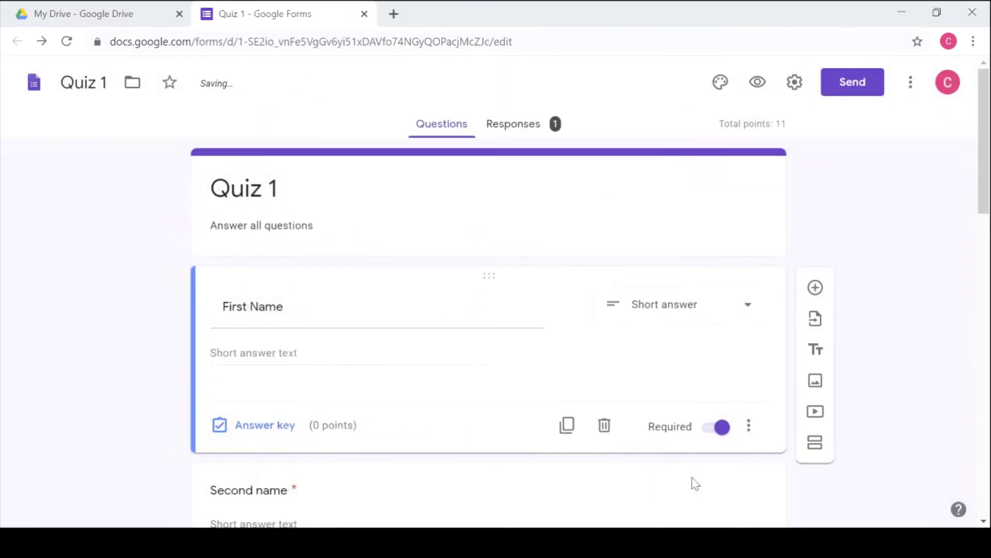